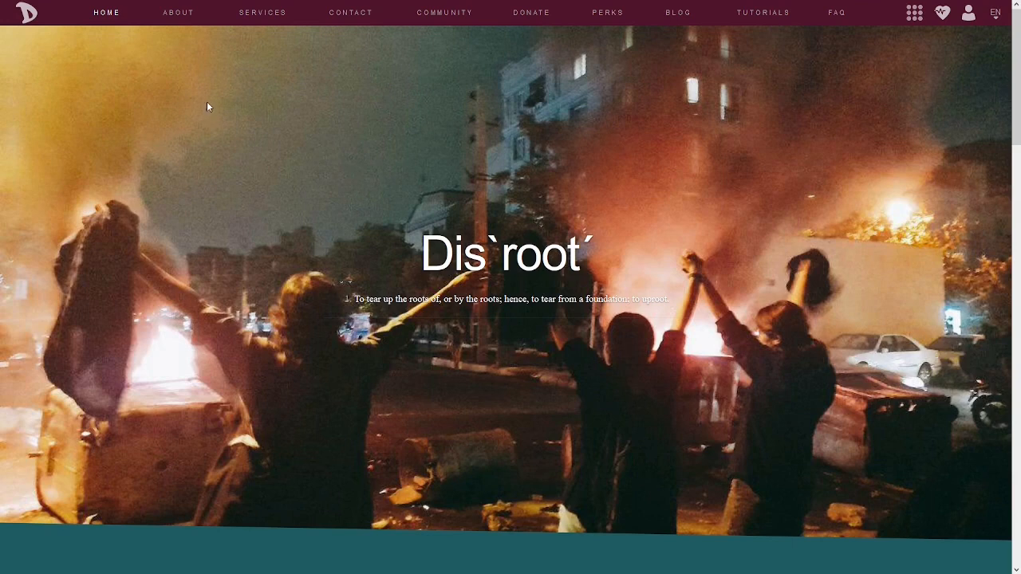
Open the Cryptpad page from the site's services list and scroll down to its description
mouse_move(265, 14)
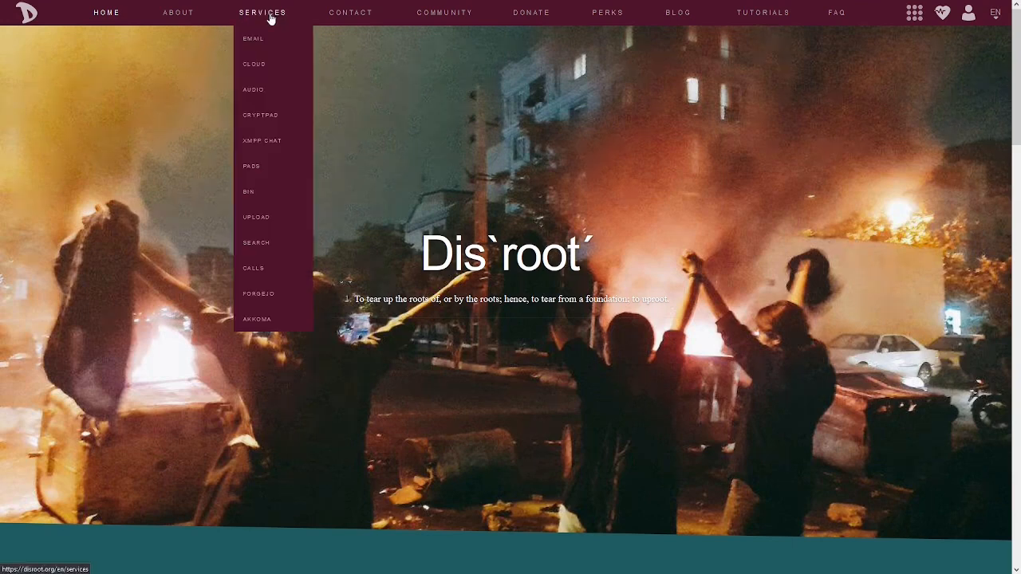
click(261, 116)
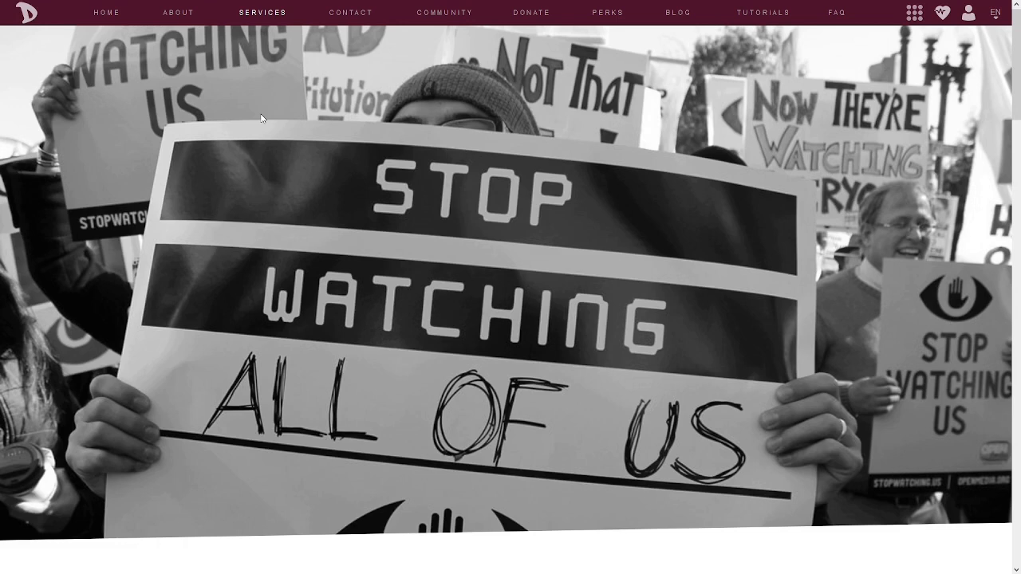
scroll(325, 182, down, 5)
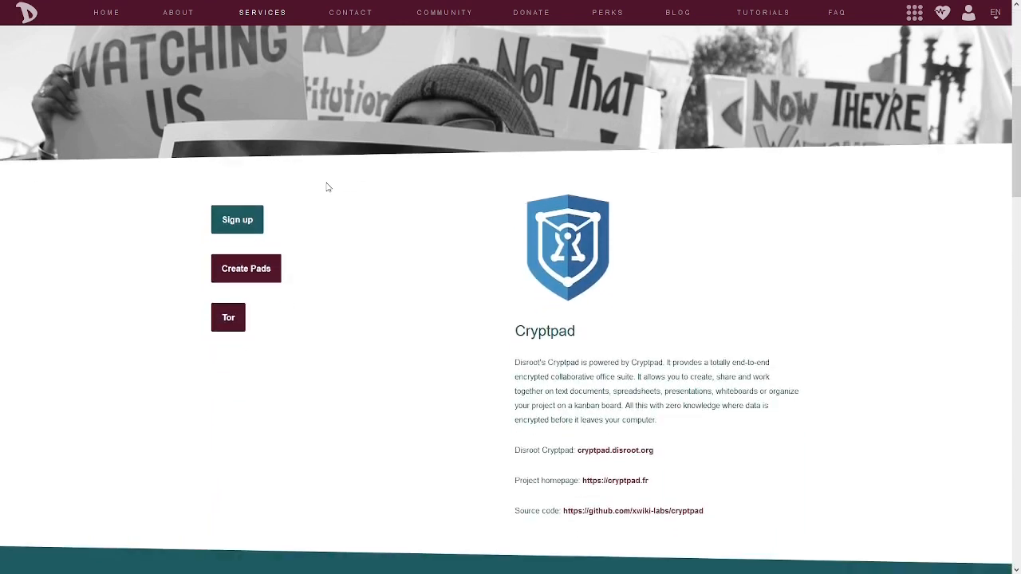
scroll(326, 187, down, 1)
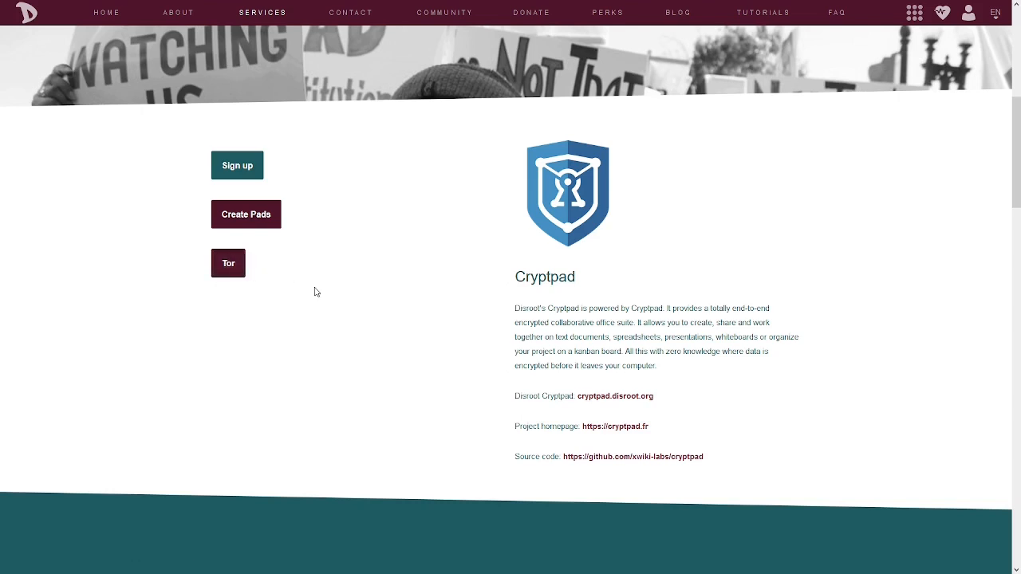
scroll(542, 318, down, 1)
scroll(527, 311, down, 1)
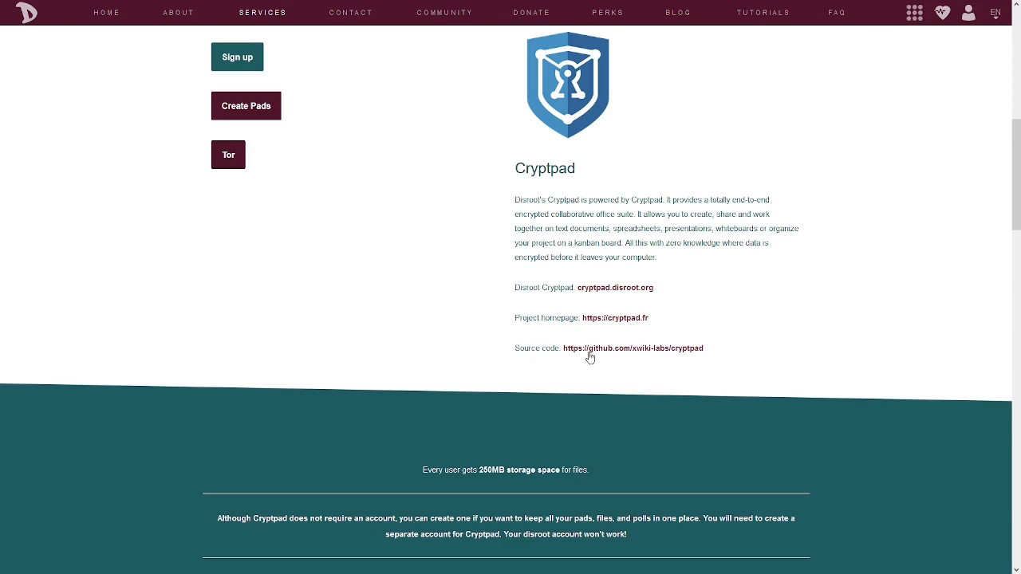
scroll(380, 407, down, 3)
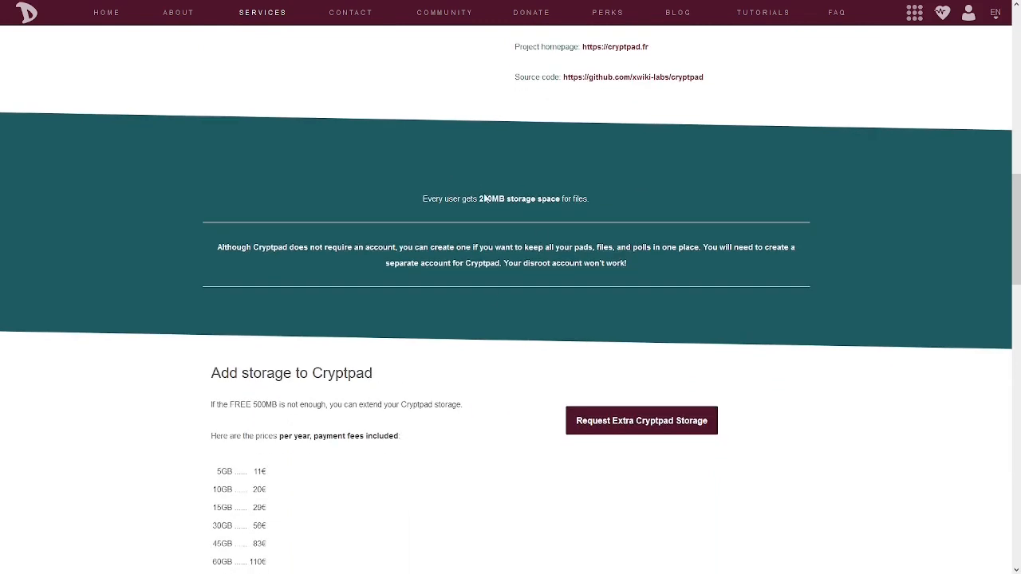
Read the free storage allowance and the yearly prices for extra Cryptpad storage
drag(421, 199, 589, 200)
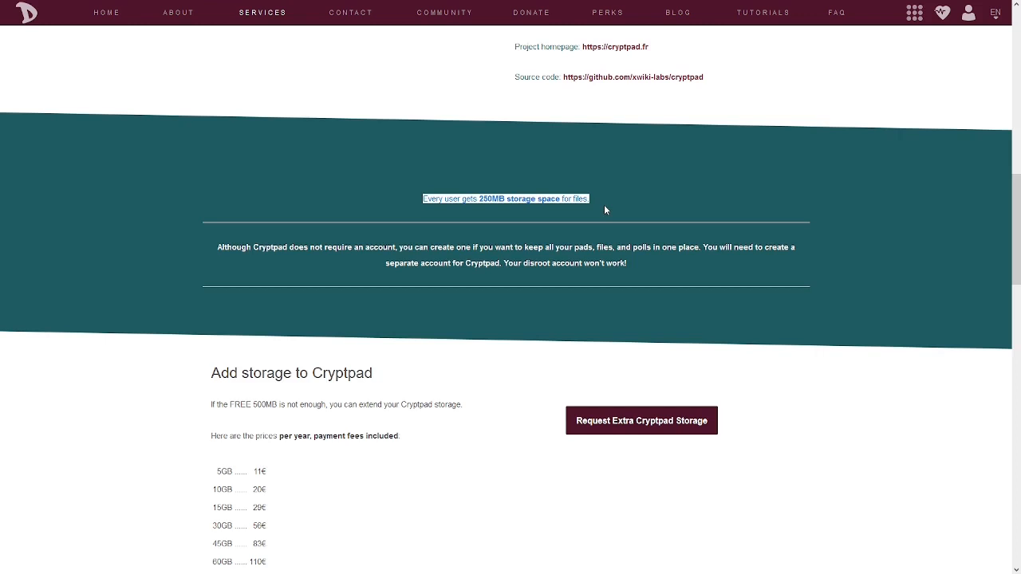
click(616, 197)
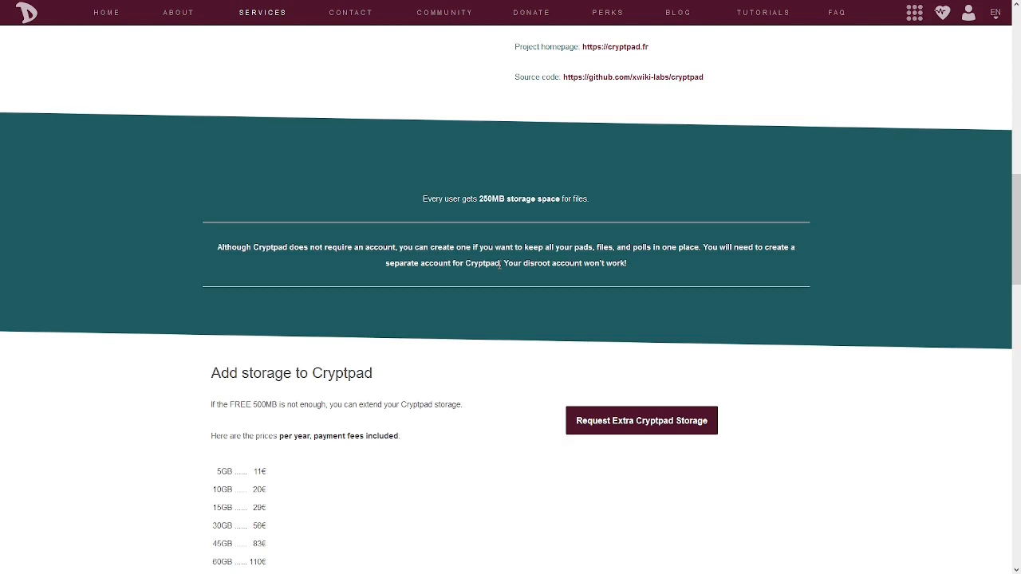
scroll(477, 254, down, 2)
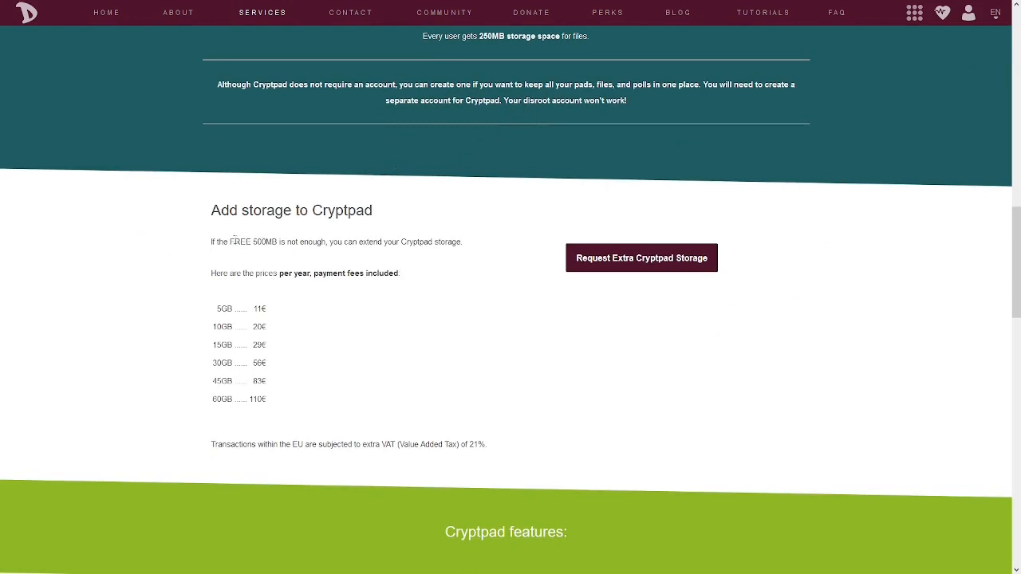
drag(231, 241, 282, 242)
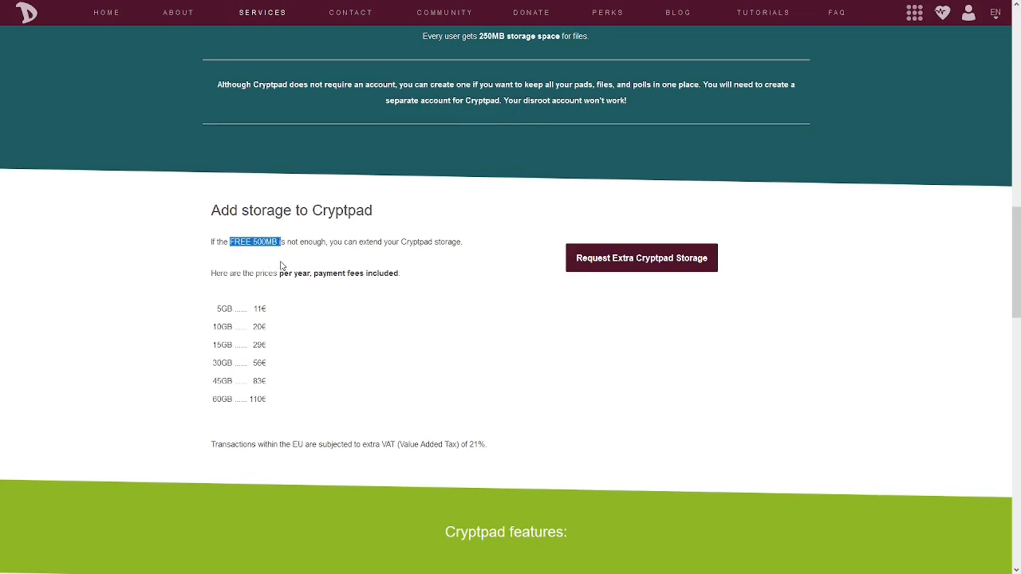
click(281, 264)
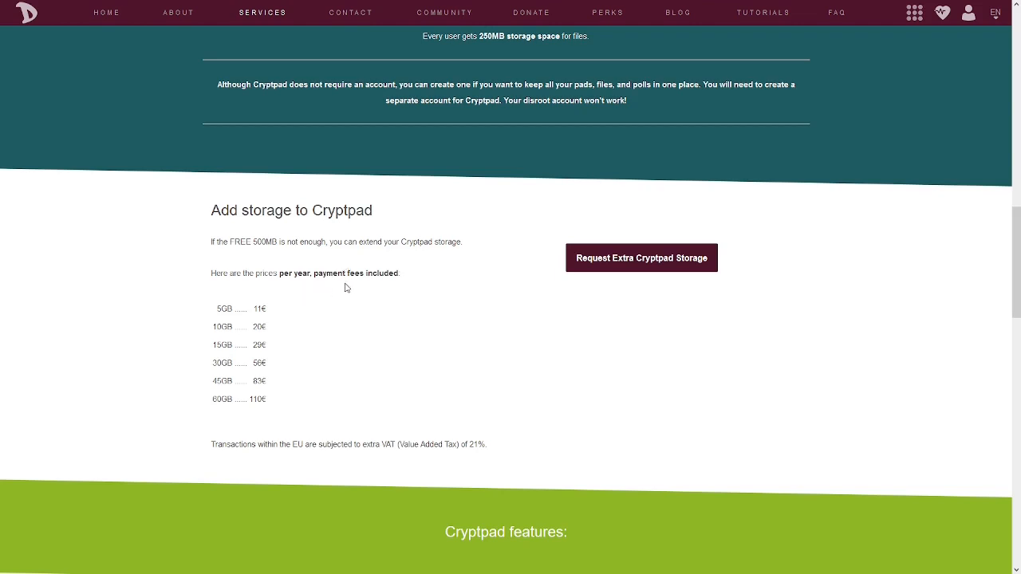
double_click(257, 242)
click(297, 284)
double_click(259, 309)
click(285, 312)
scroll(286, 313, down, 2)
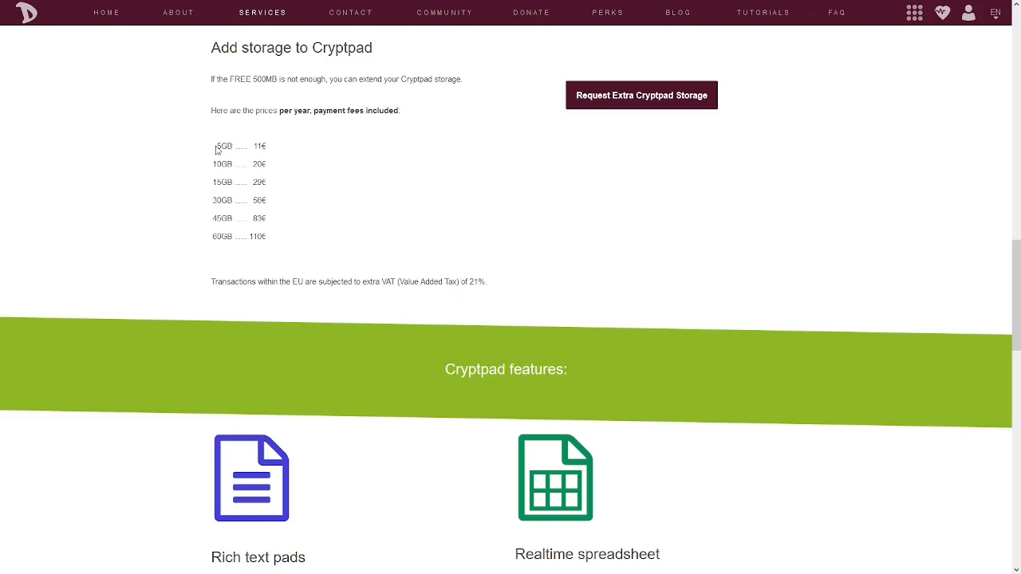
drag(216, 147, 236, 145)
Scroll through the list of Cryptpad features and back up the page
scroll(391, 321, down, 3)
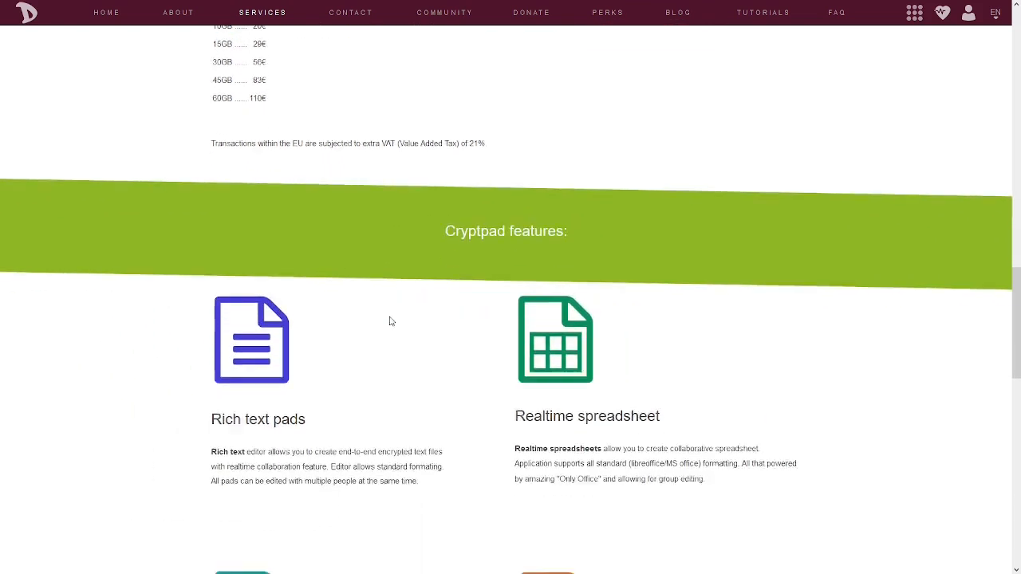
scroll(391, 319, down, 1)
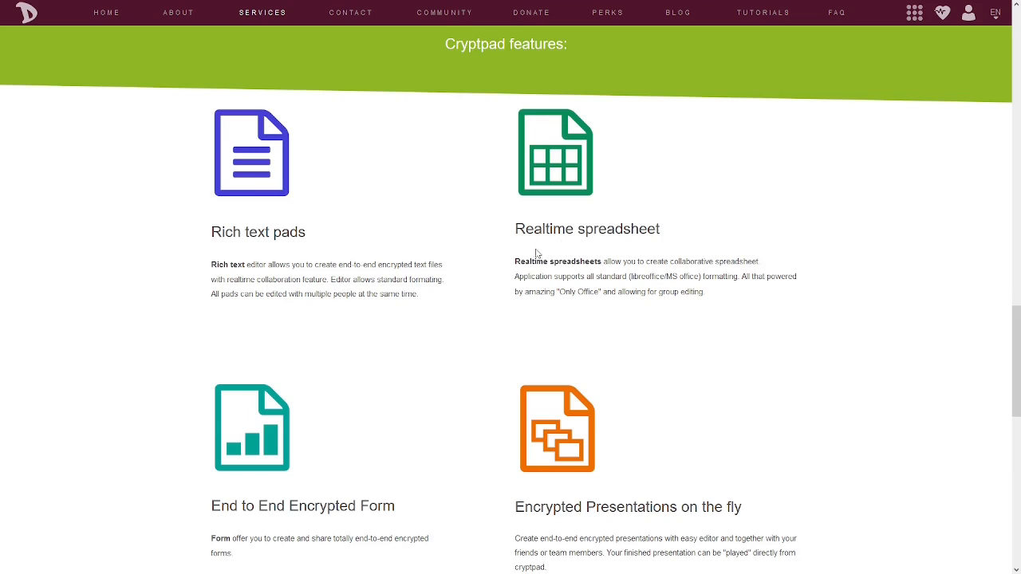
scroll(470, 321, down, 2)
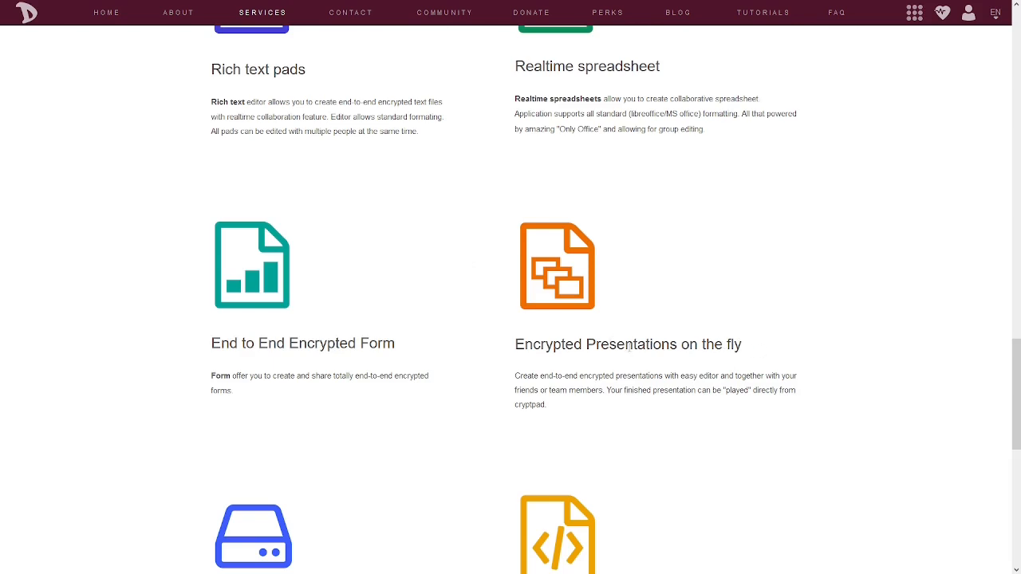
double_click(630, 347)
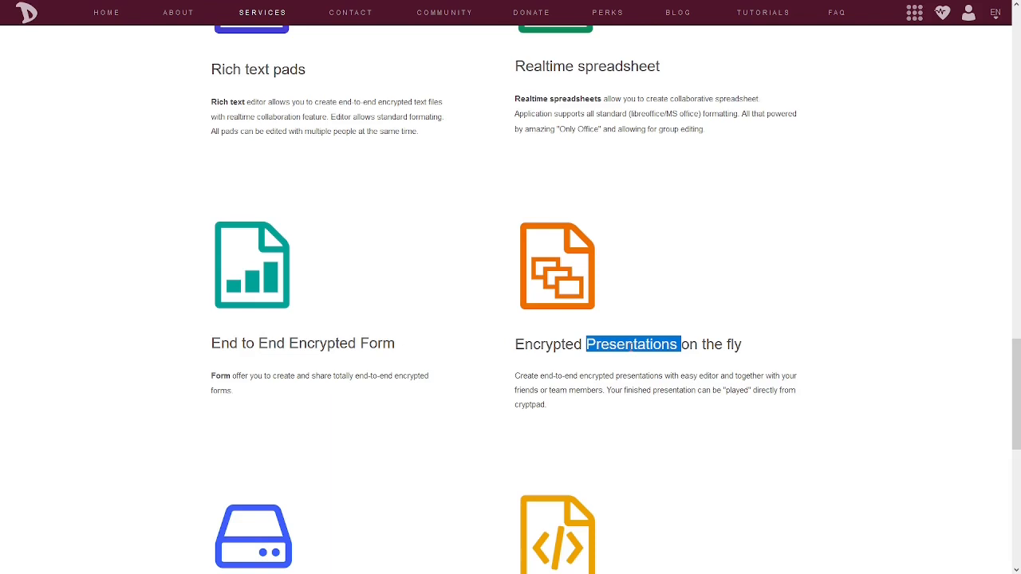
click(634, 334)
scroll(635, 334, down, 5)
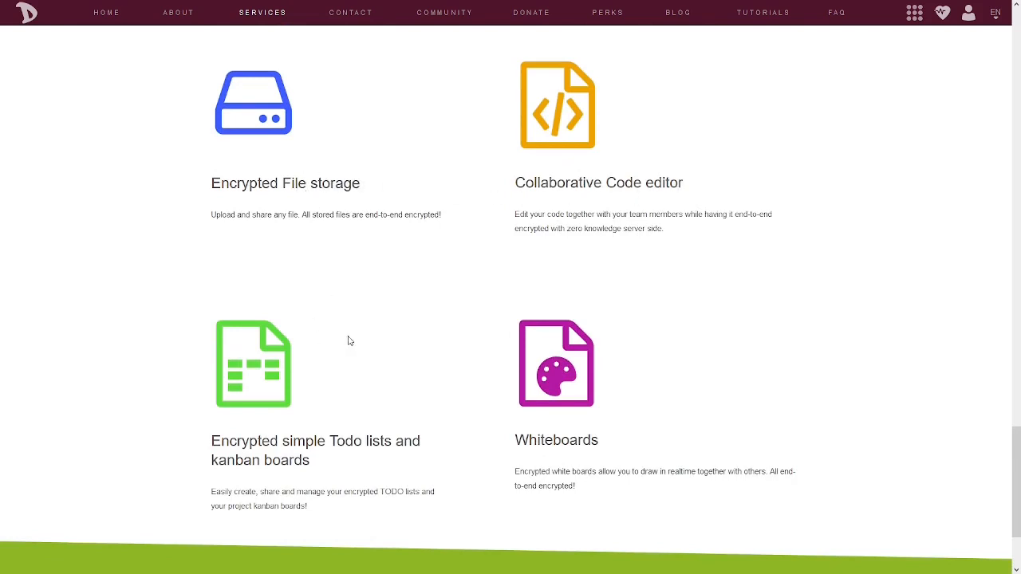
scroll(351, 341, down, 3)
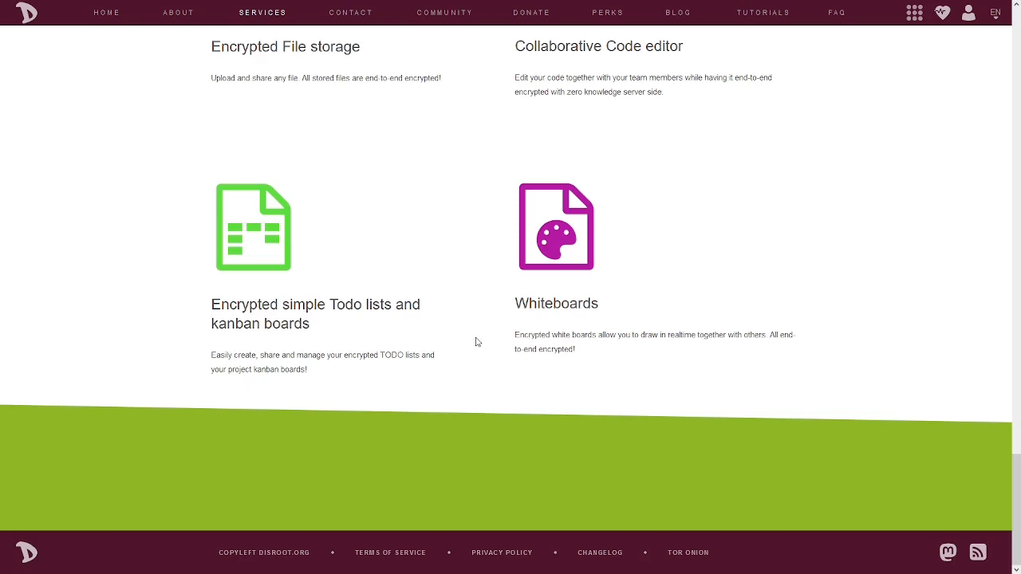
scroll(494, 338, up, 1)
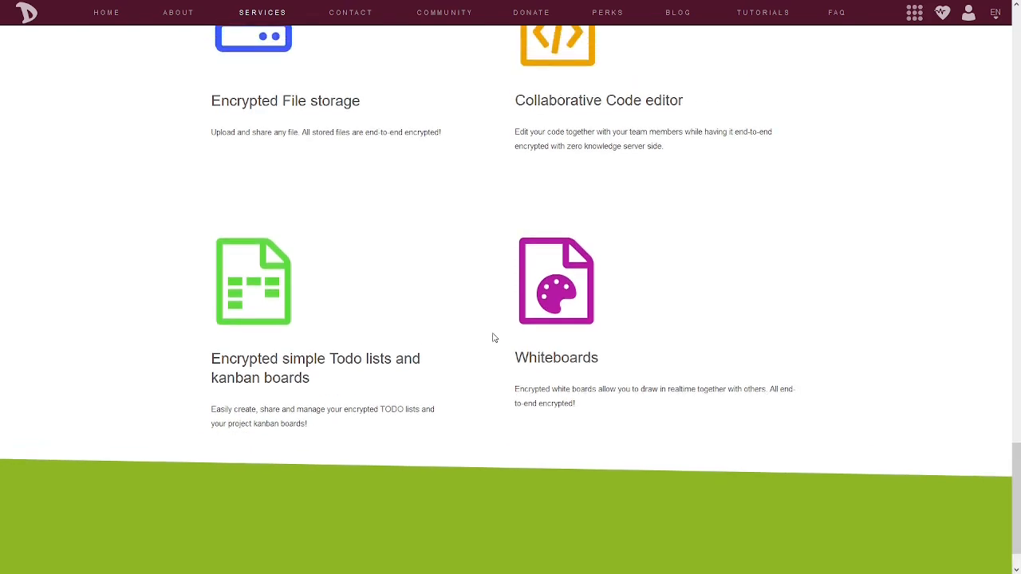
scroll(493, 339, down, 1)
scroll(494, 338, up, 15)
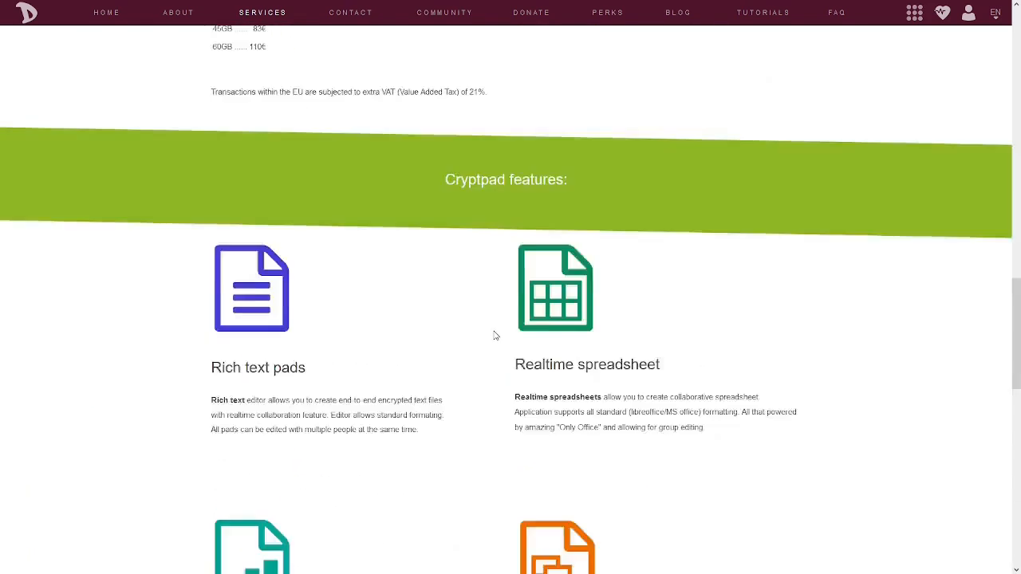
scroll(493, 336, up, 10)
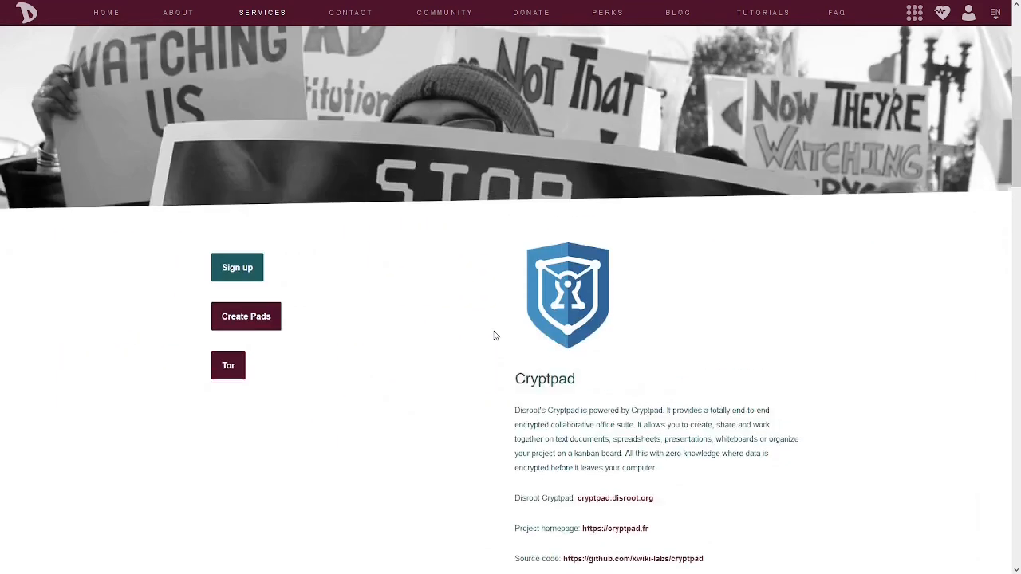
scroll(493, 335, up, 4)
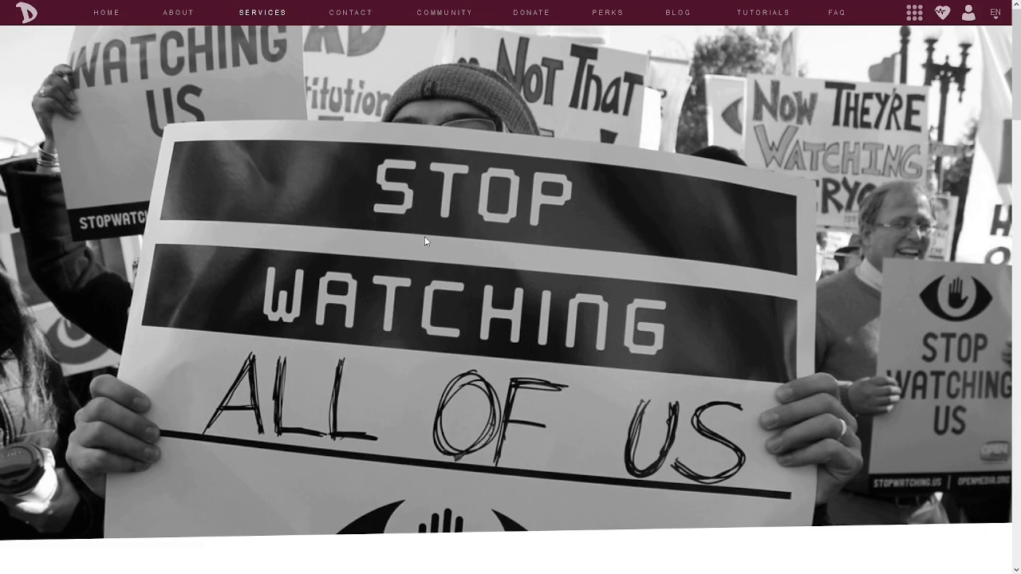
Open the Cryptpad sign-up form
scroll(434, 227, down, 4)
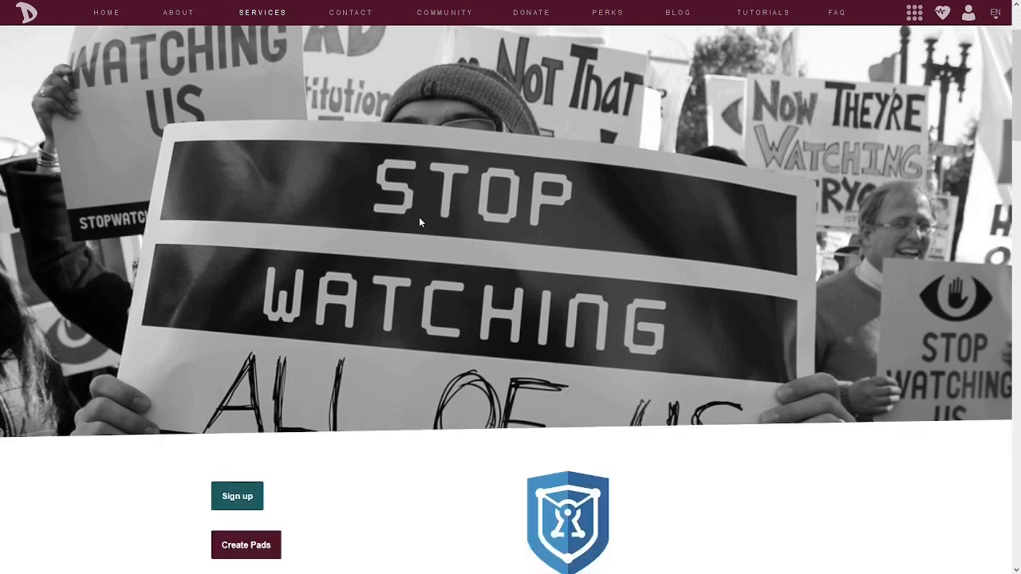
scroll(421, 223, up, 1)
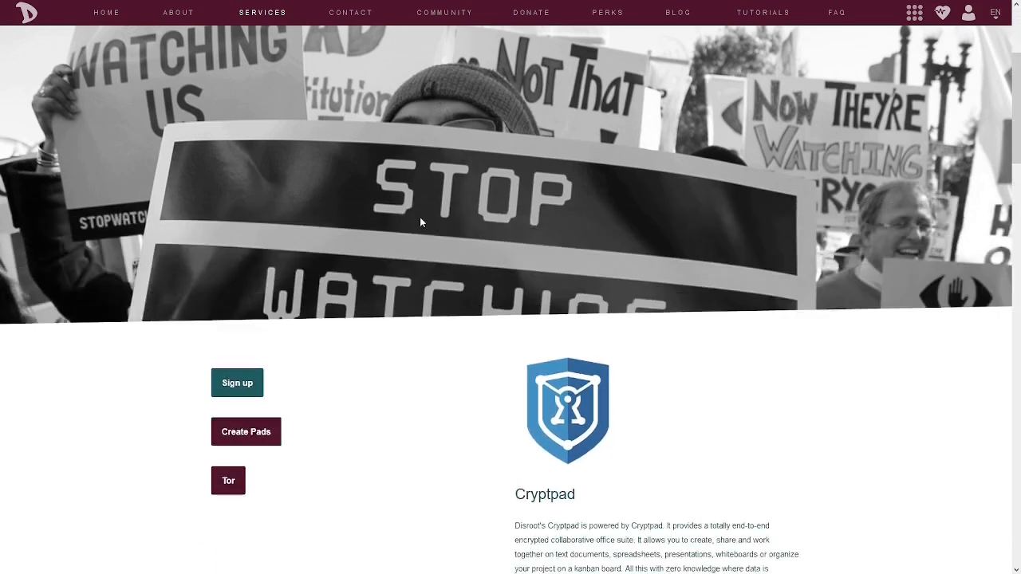
scroll(421, 223, down, 3)
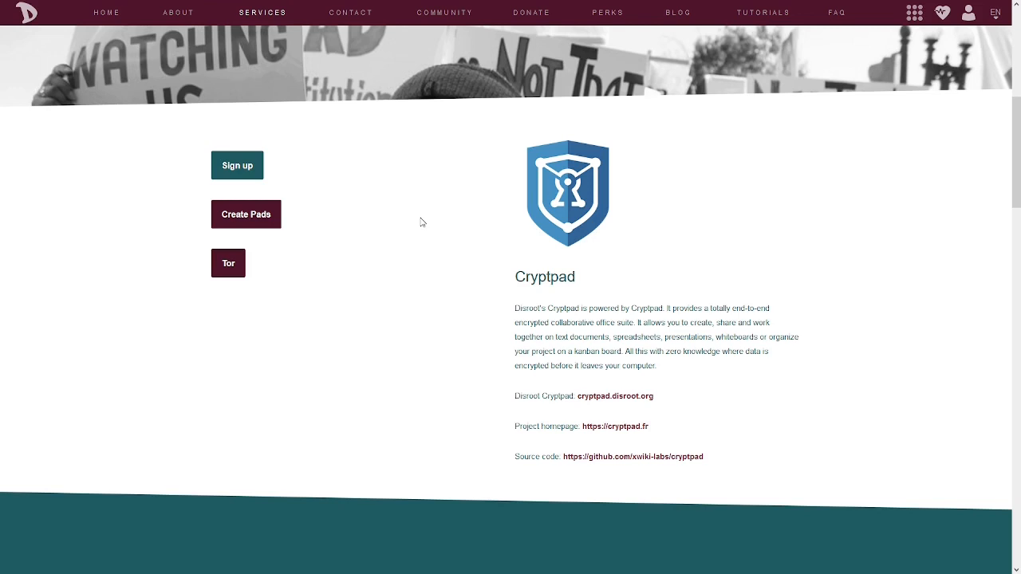
scroll(406, 273, up, 2)
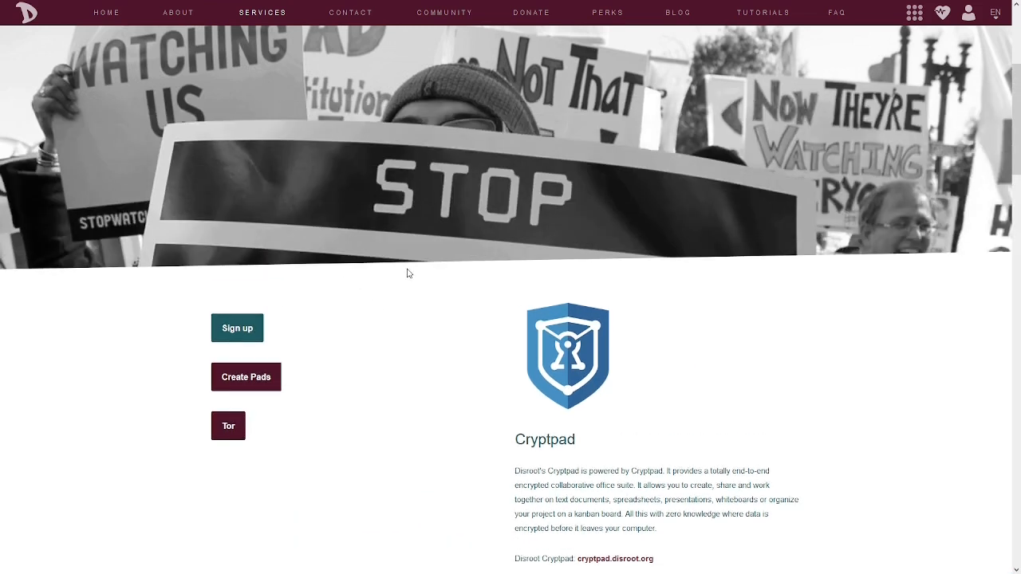
scroll(408, 329, up, 1)
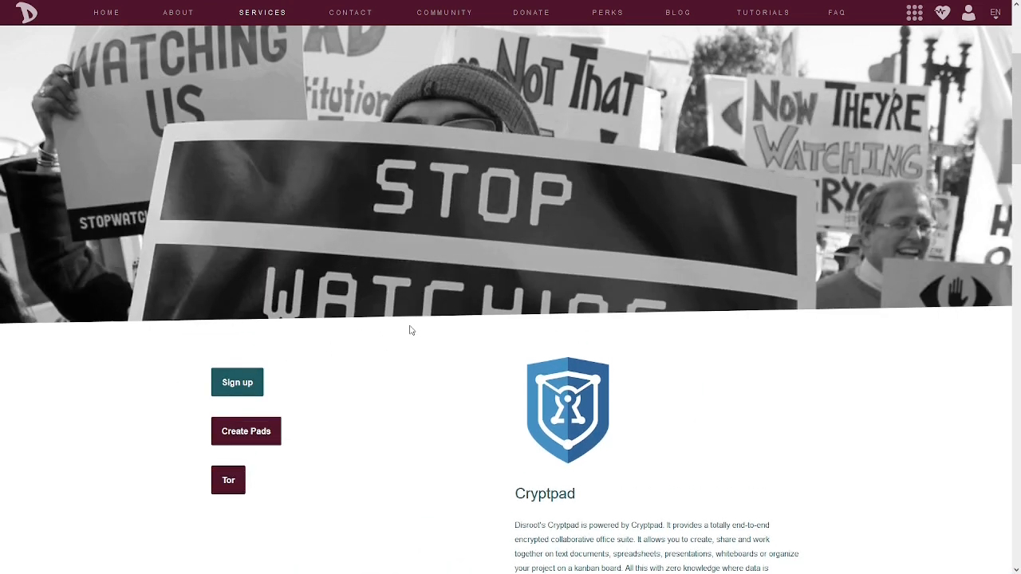
click(237, 383)
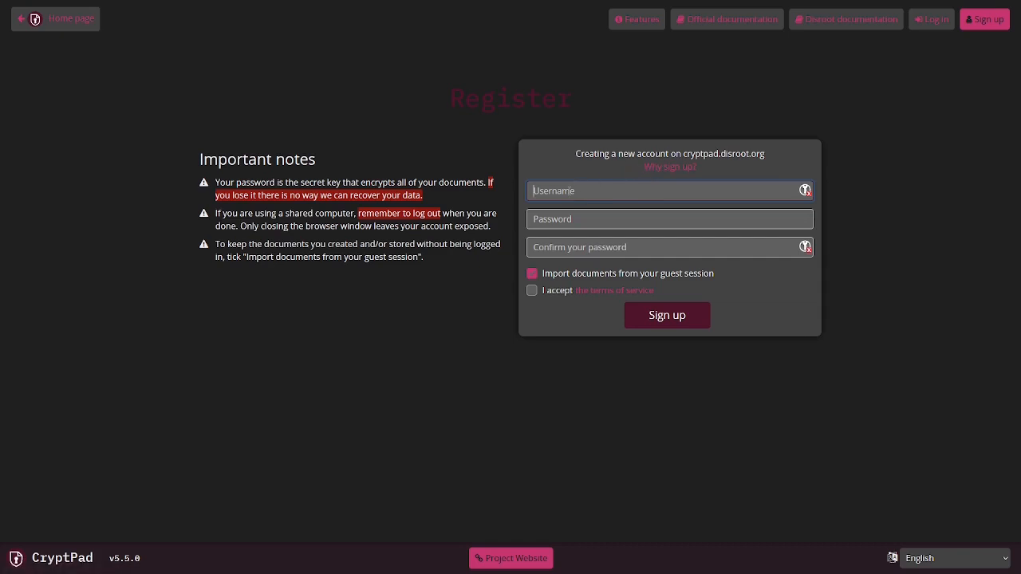
Fill in a username, then the account password and its confirmation
text(AnKorage)
key(Tab)
text(********)
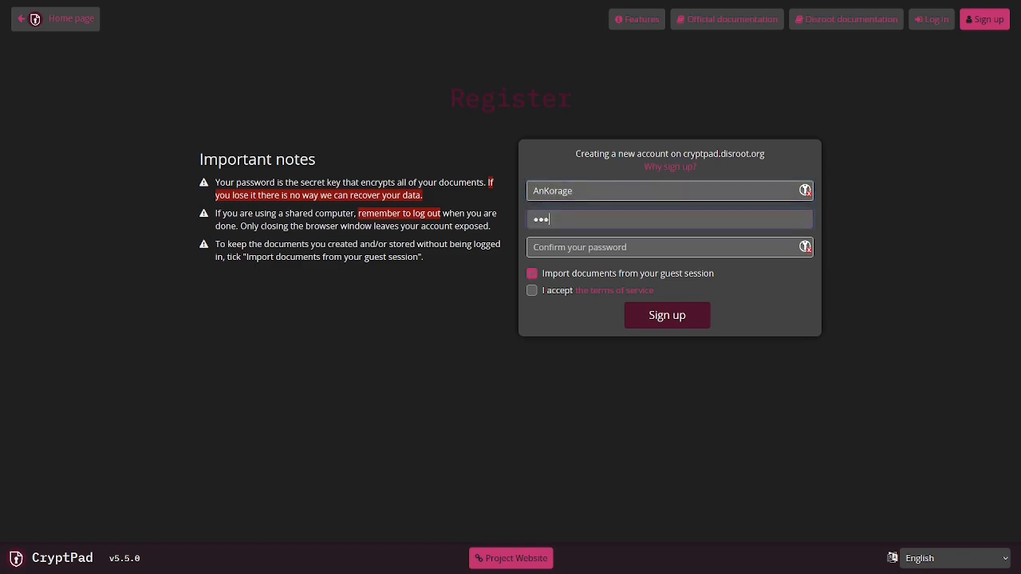
text(*****)
key(Tab)
text(****)
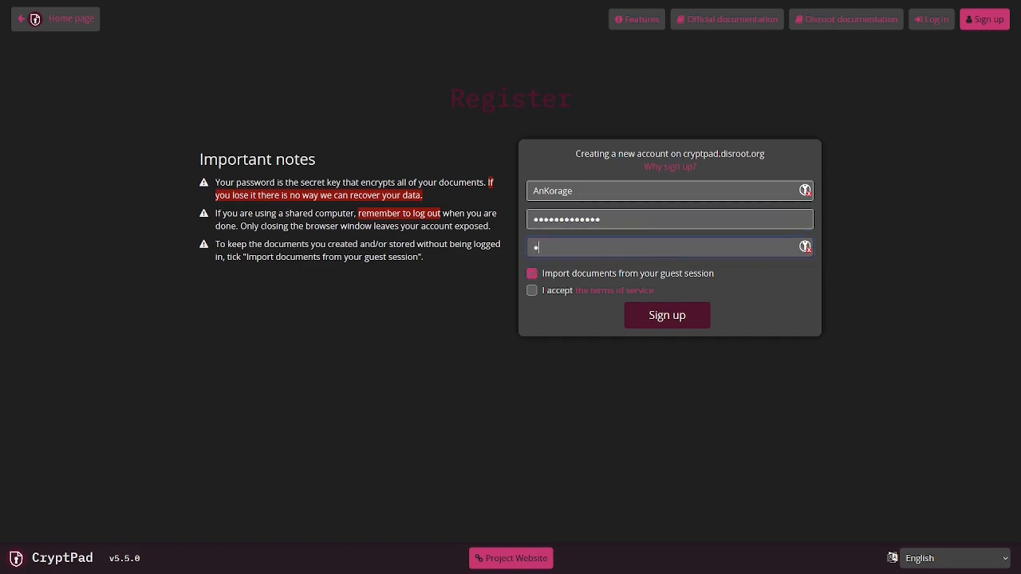
text(*********)
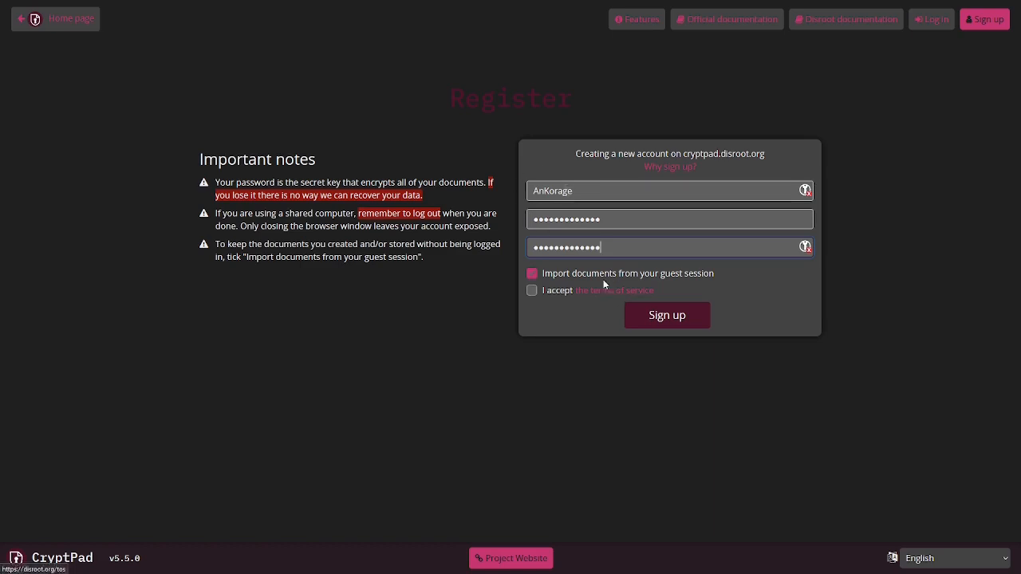
Accept the terms of service, sign up, and confirm that the username and password are saved
click(532, 274)
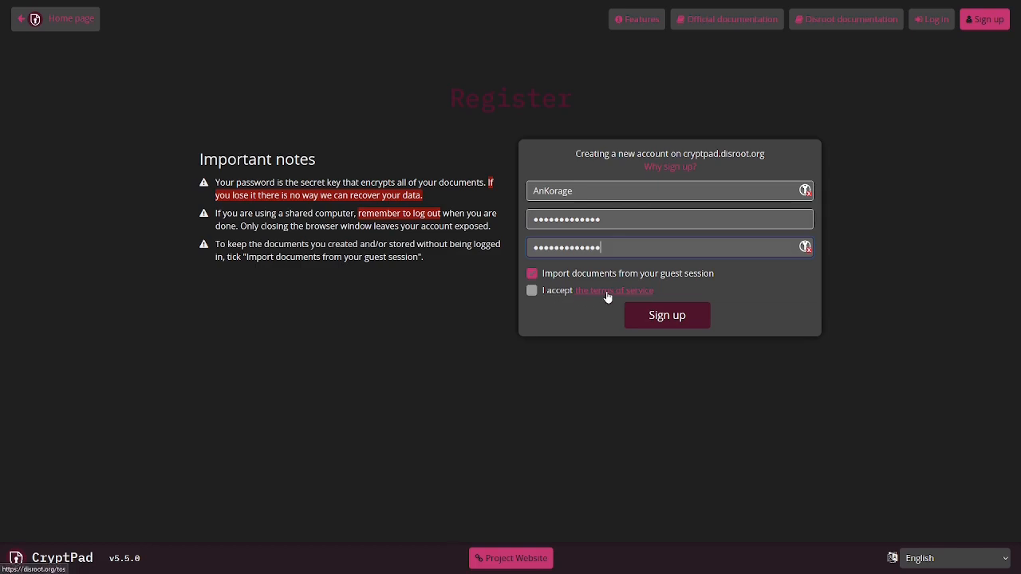
click(532, 291)
click(666, 317)
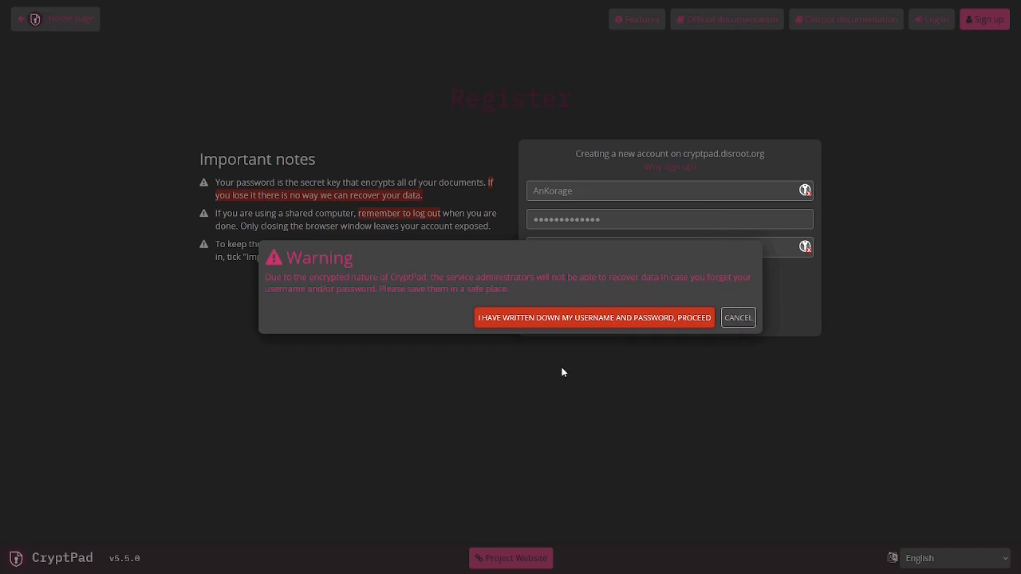
click(543, 324)
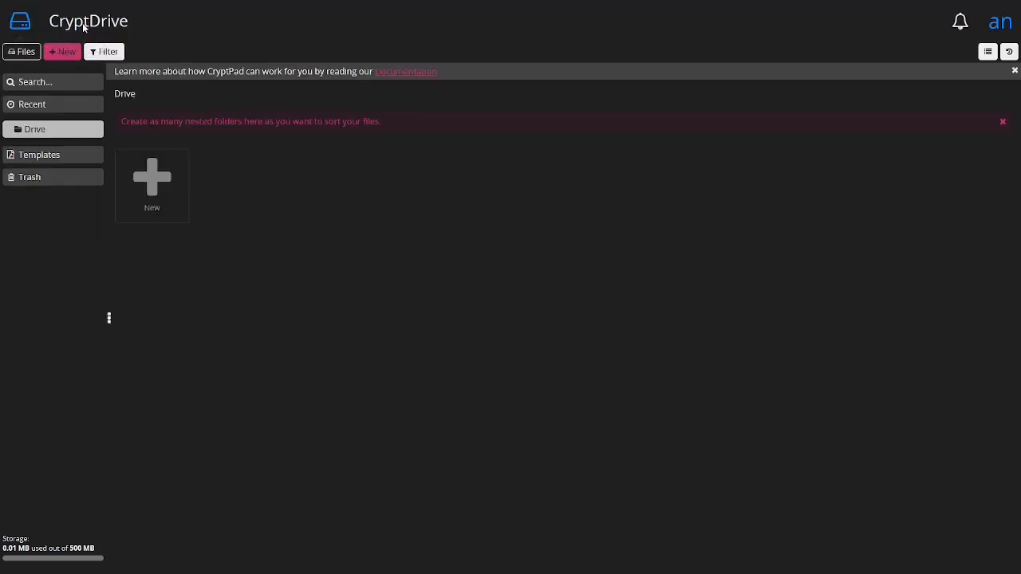
Return to the CryptPad homepage and open the Drive
click(20, 23)
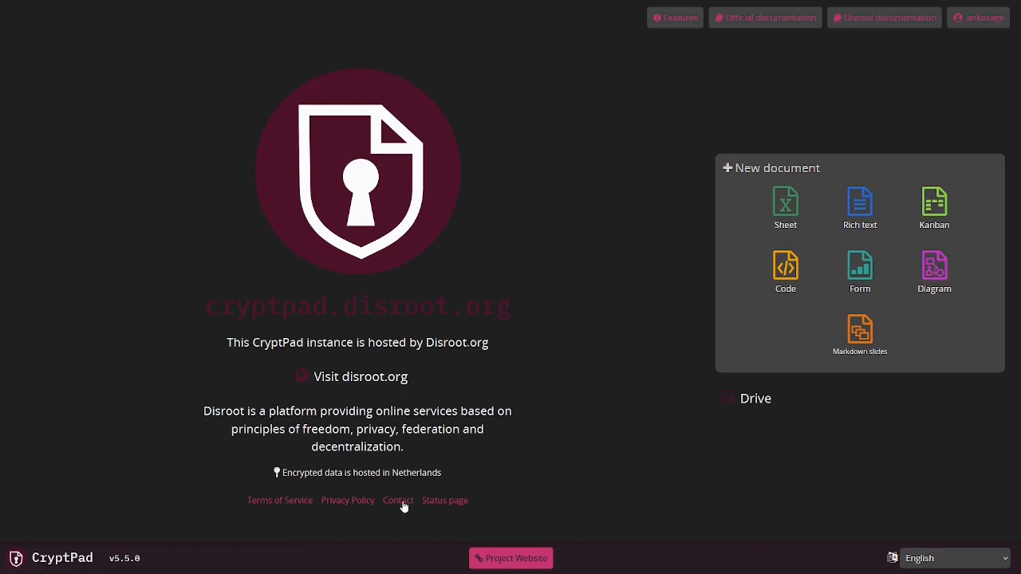
click(501, 562)
click(750, 399)
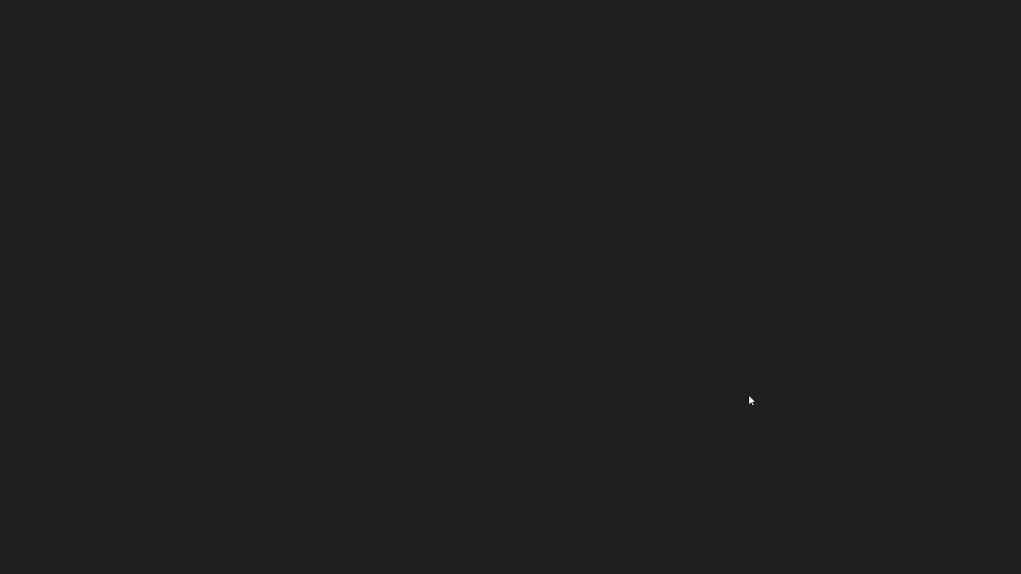
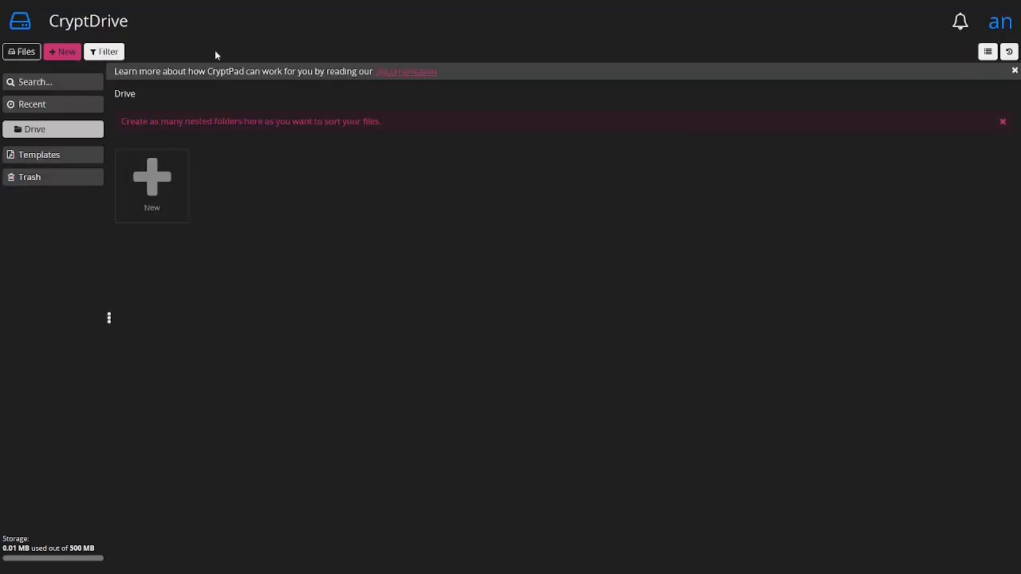
Revisit the CryptPad homepage, return to the Drive, and check the notifications menu
mouse_move(243, 5)
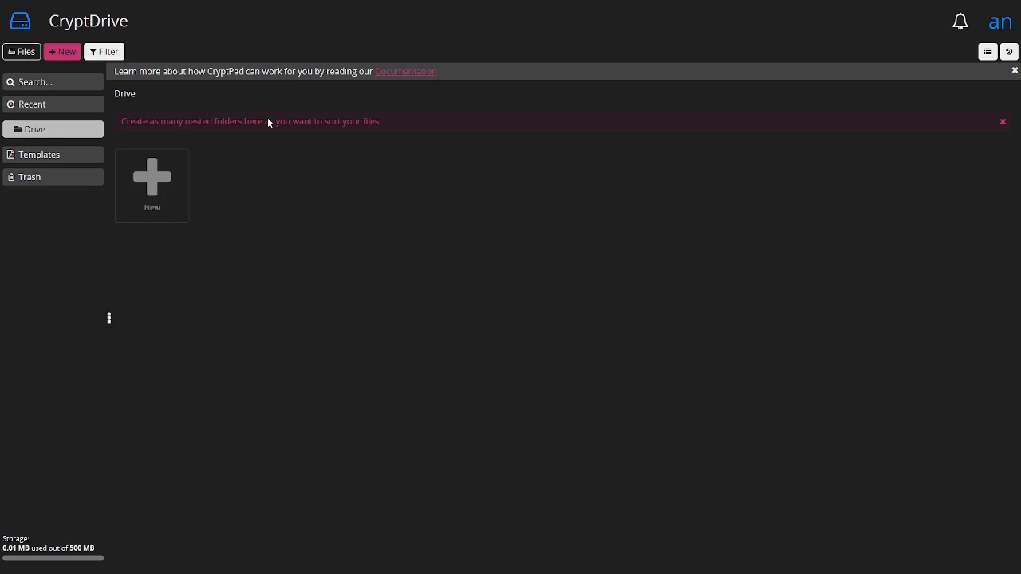
click(20, 26)
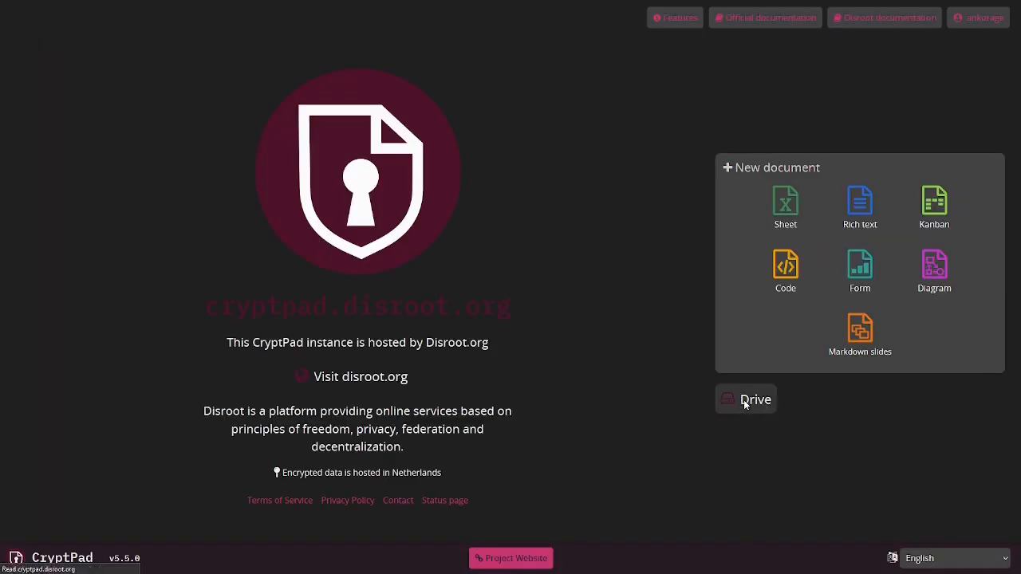
click(743, 399)
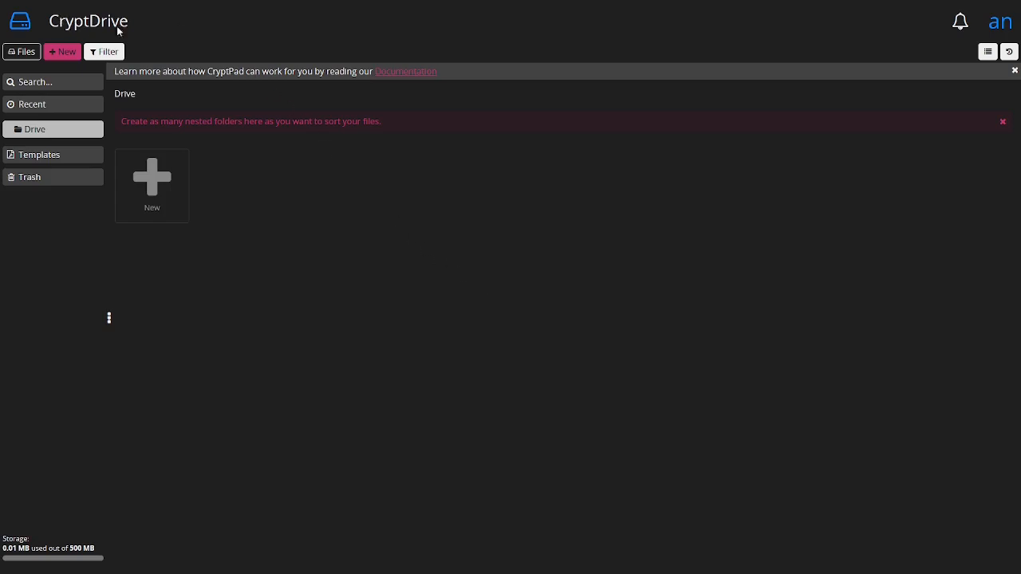
click(961, 27)
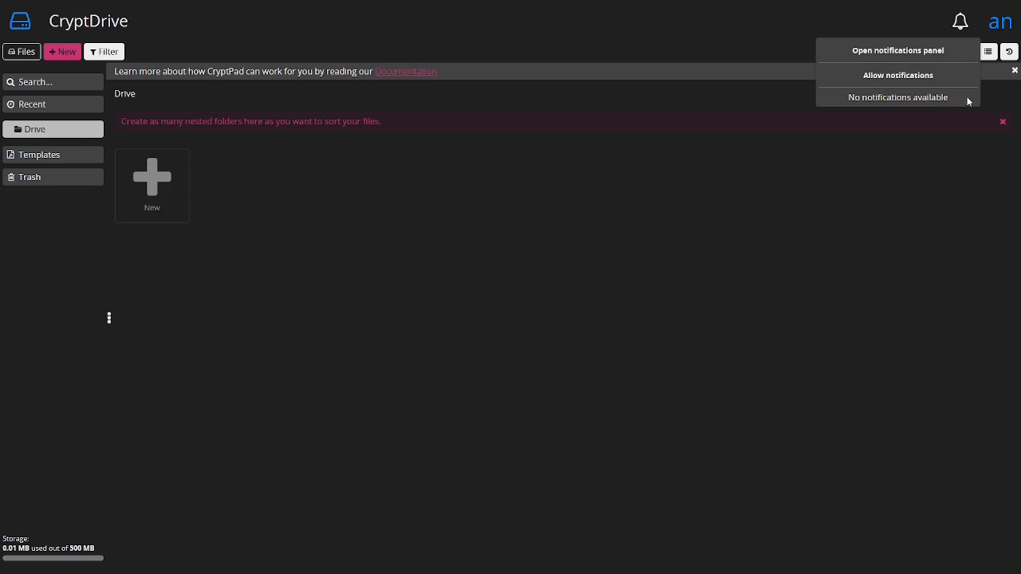
click(923, 22)
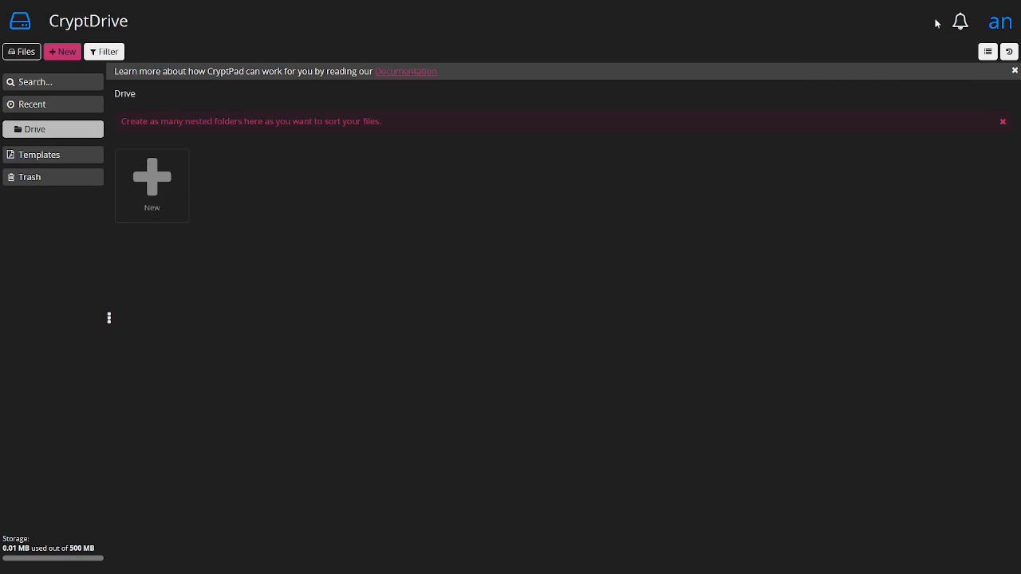
Open the profile page and preview the public profile view in a separate tab before closing it
click(1007, 27)
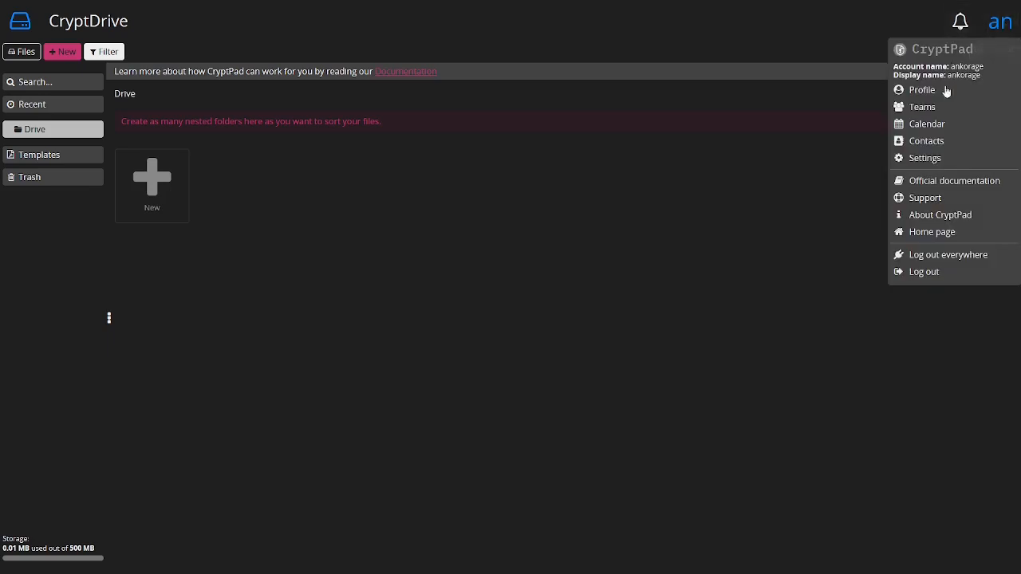
click(920, 90)
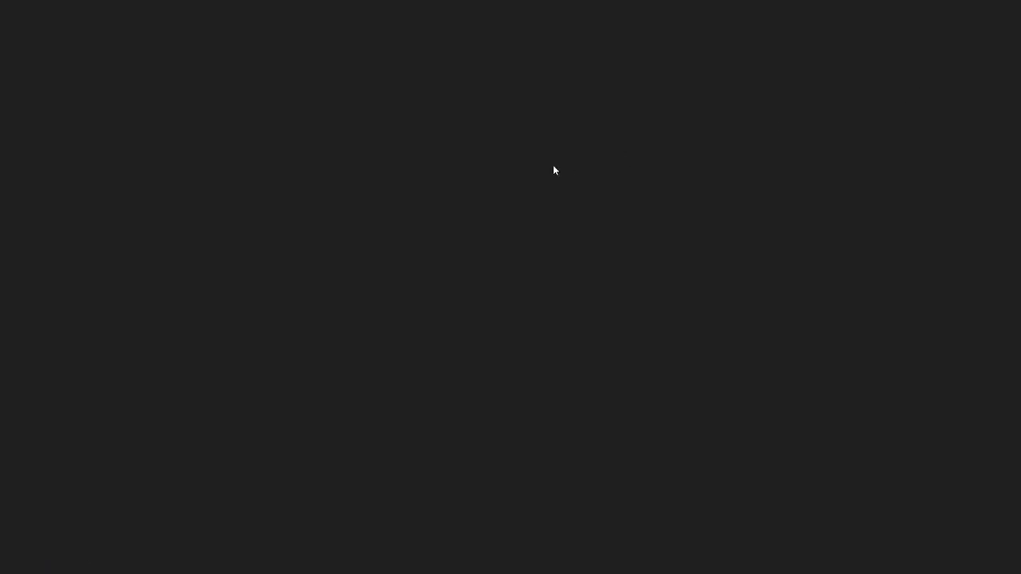
mouse_move(372, 4)
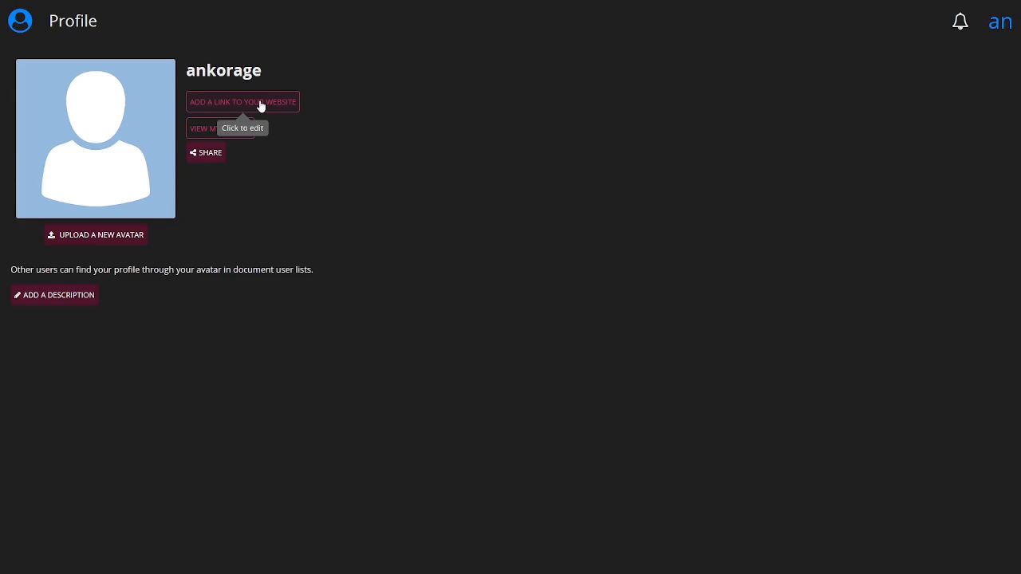
click(213, 130)
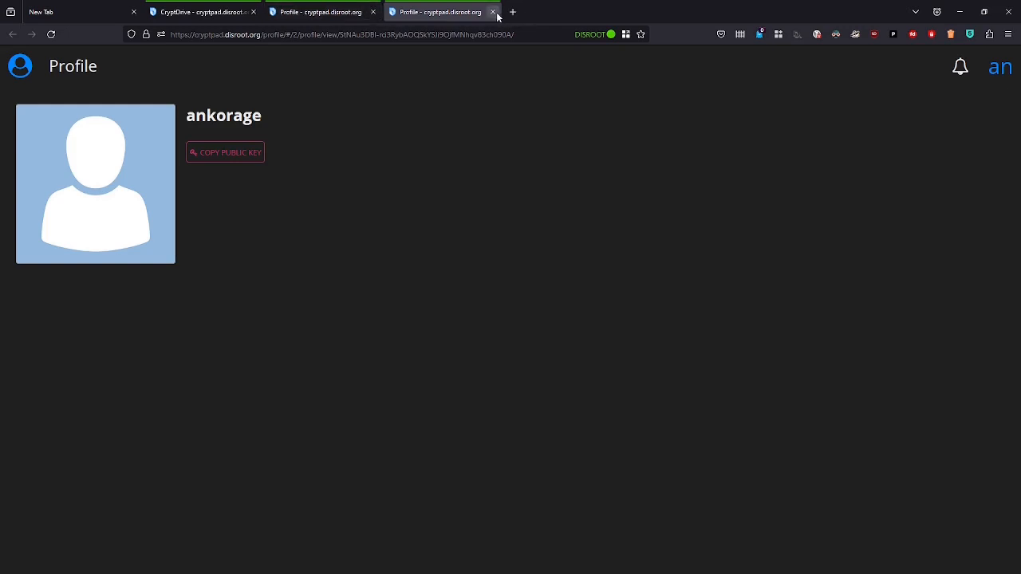
click(493, 12)
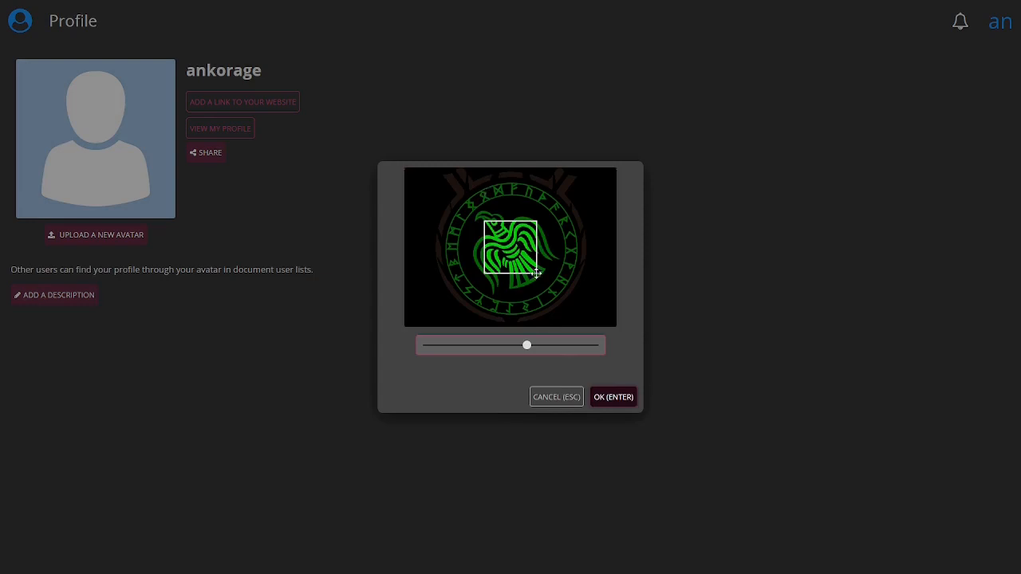
Zoom the avatar crop fully out and confirm the new profile avatar
drag(526, 345, 373, 351)
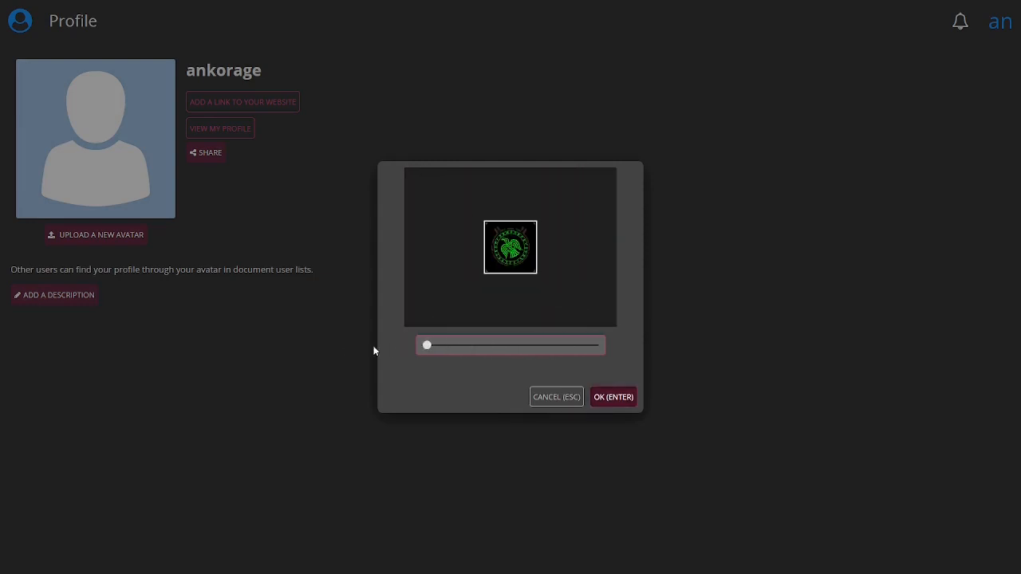
click(614, 396)
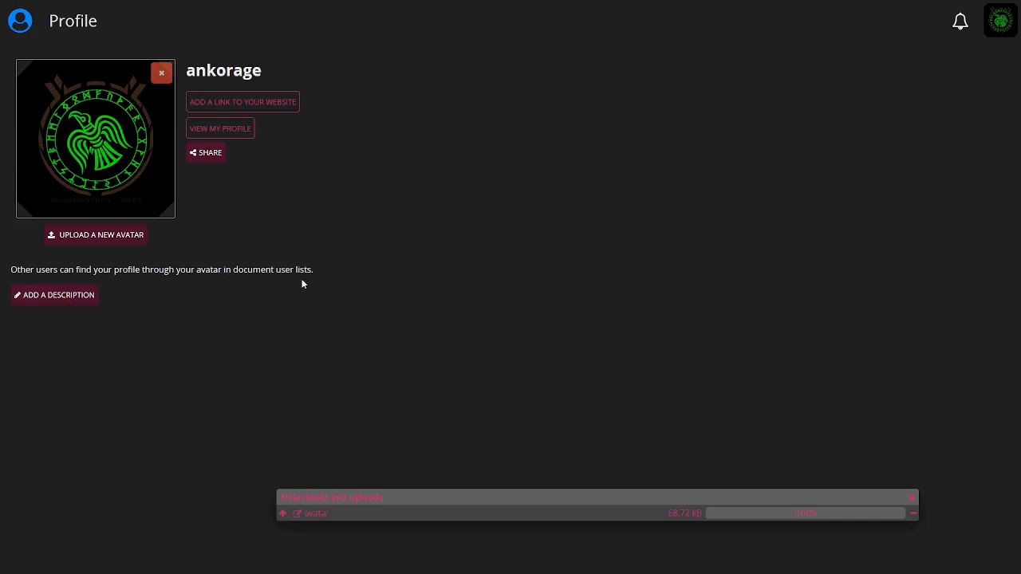
Add the profile description 'Teh AnKorage user.' and save it
click(54, 299)
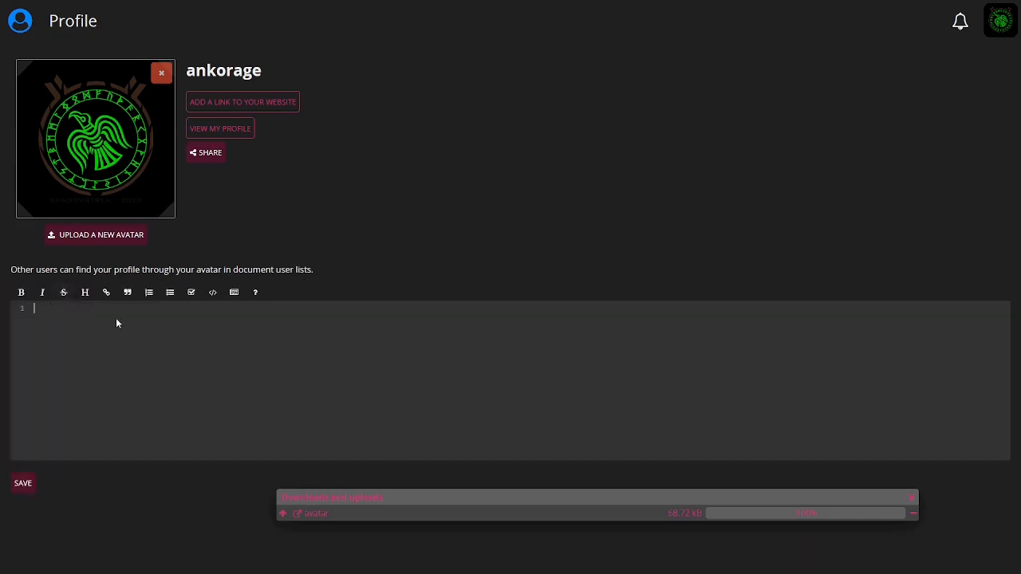
text(Teh Ankorage user.)
click(23, 485)
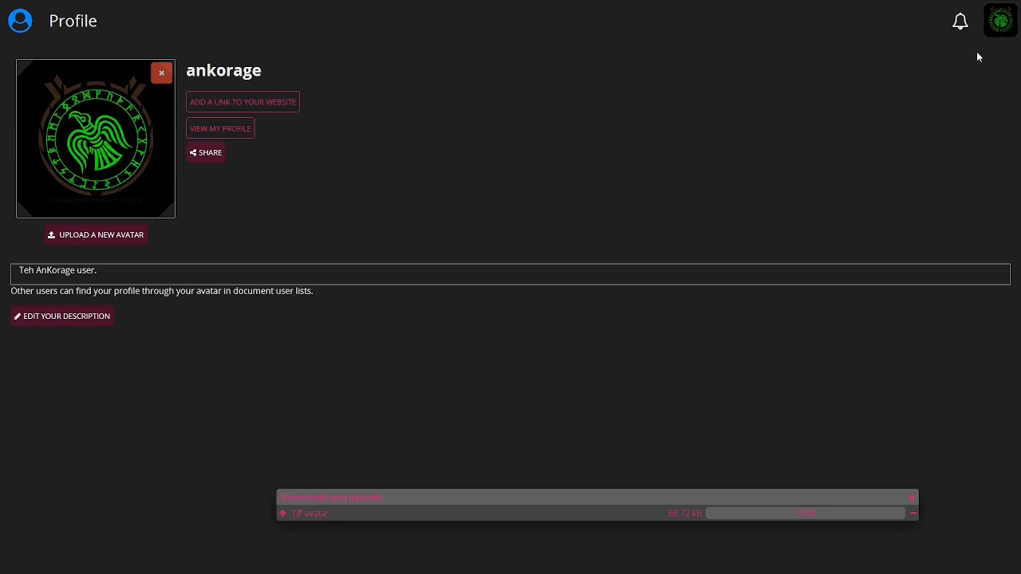
Close the profile tab and open Teams from the user menu in the Drive
mouse_move(407, 5)
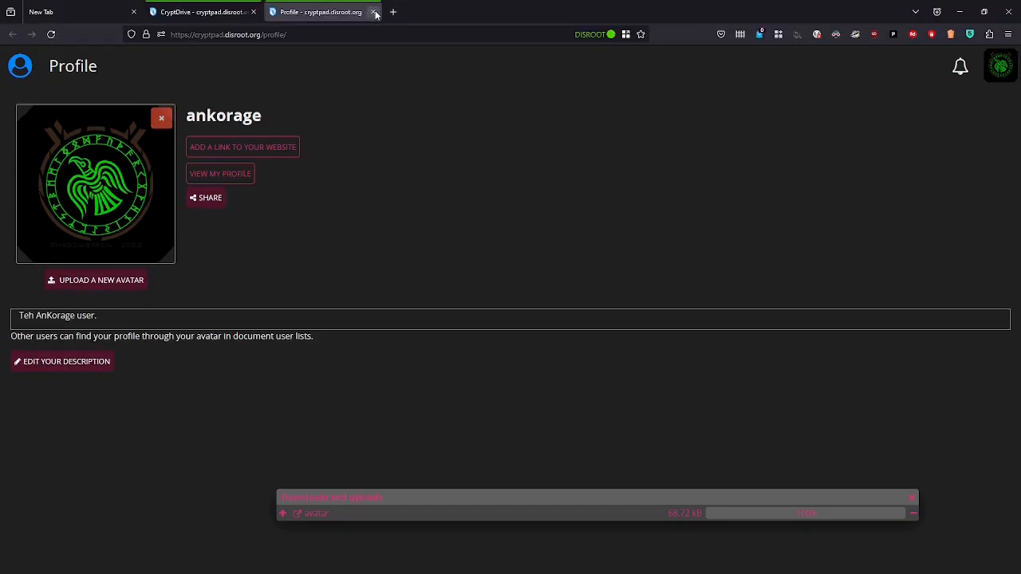
click(374, 12)
click(1009, 26)
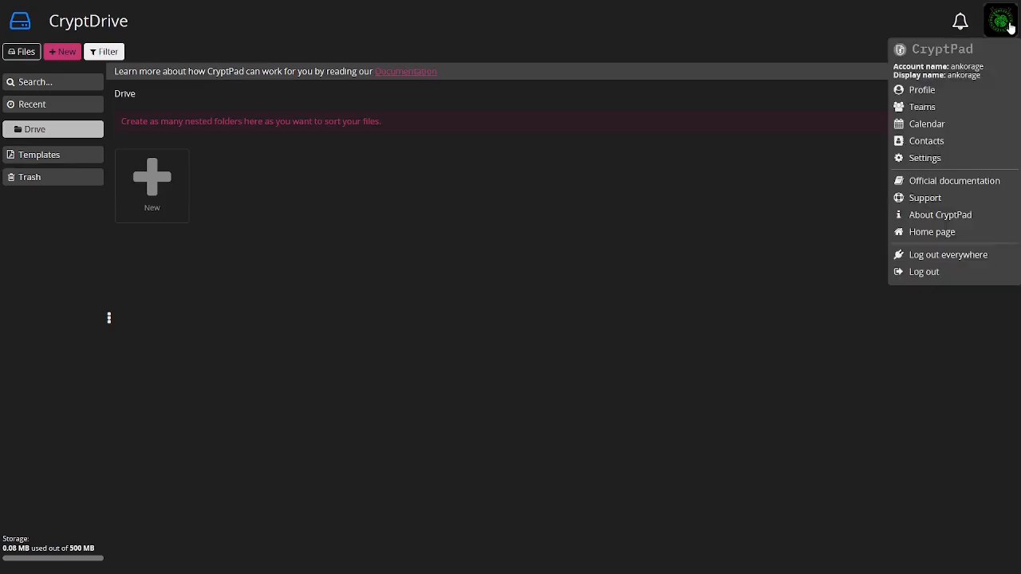
click(923, 107)
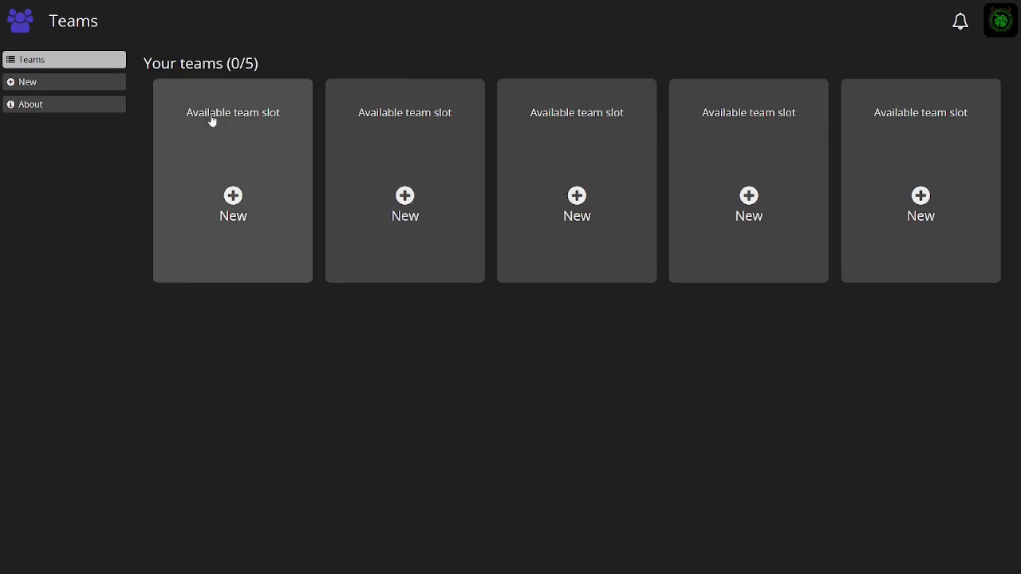
Create a new team named Test1
click(47, 85)
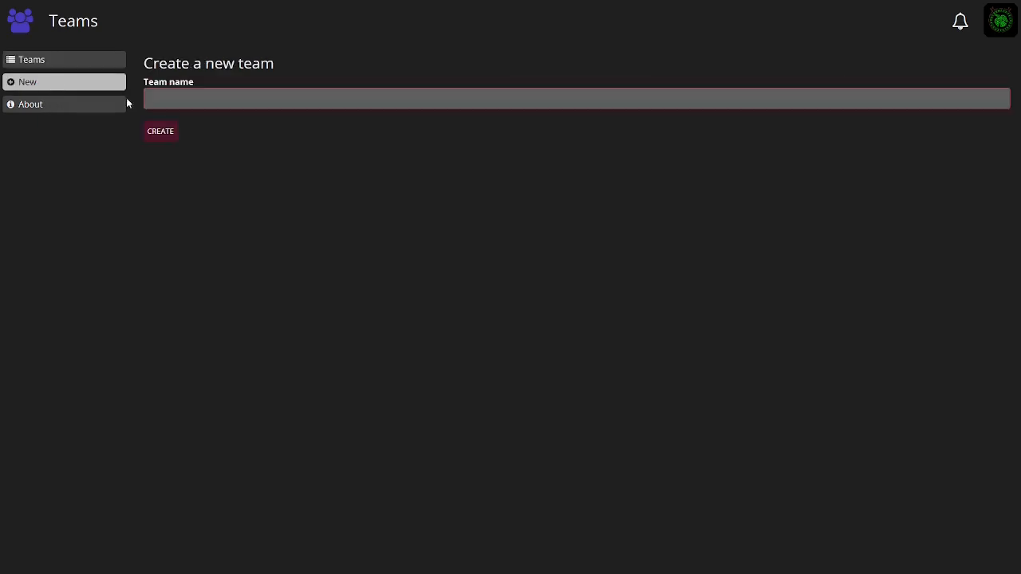
click(199, 99)
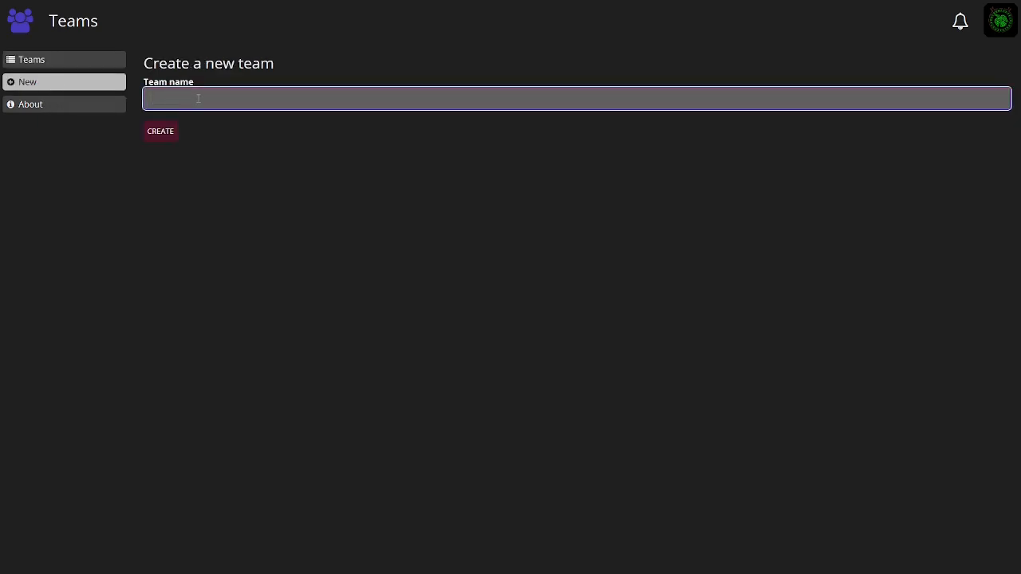
text(Tezt)
key(BackSpace)
key(BackSpace)
text(s)
text(1)
click(158, 133)
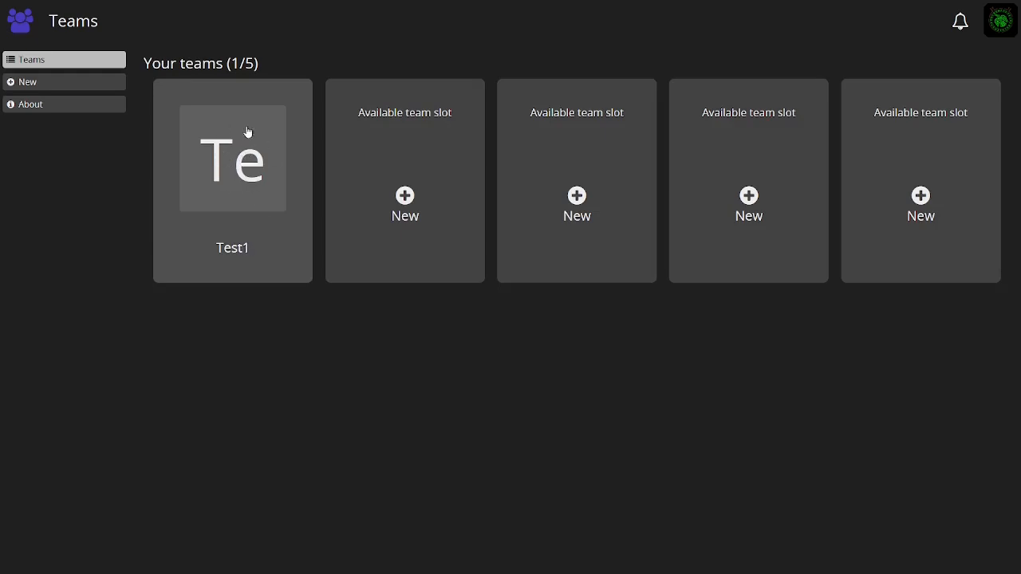
Open the Test1 team, view its members list, and go back to the teams overview
click(233, 180)
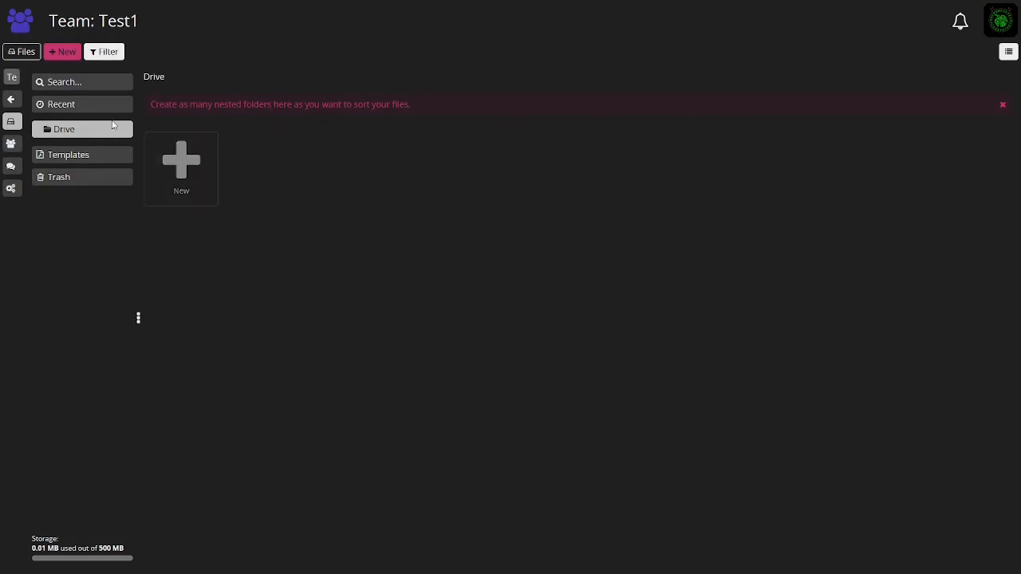
mouse_move(19, 88)
mouse_move(14, 134)
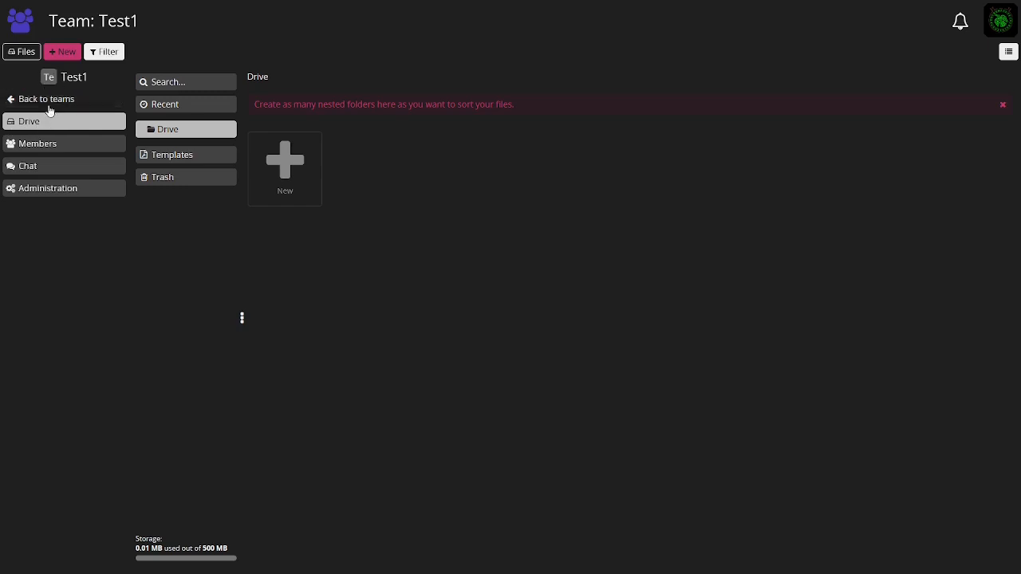
click(35, 144)
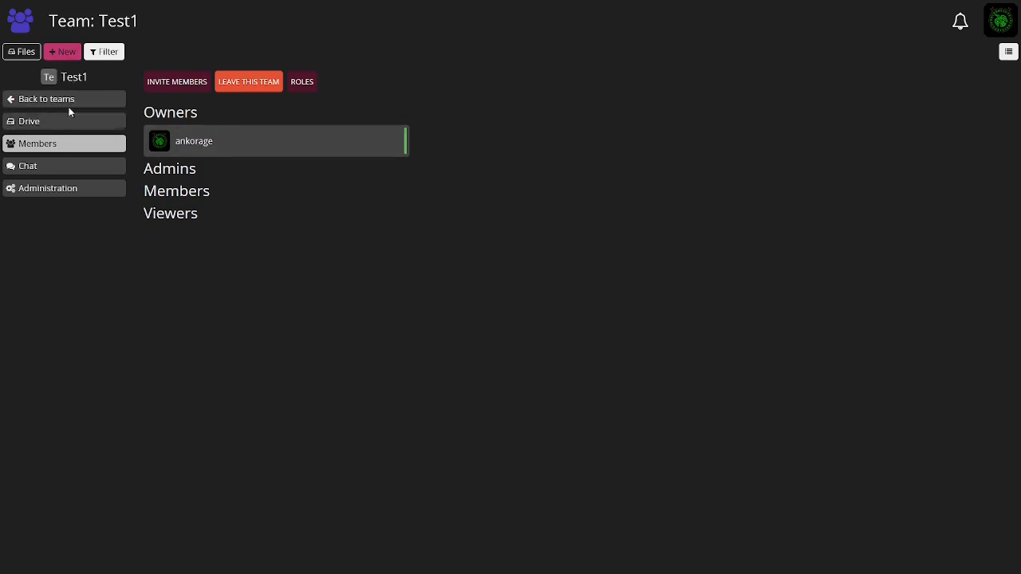
click(44, 101)
Create a second team named Test 2
click(410, 211)
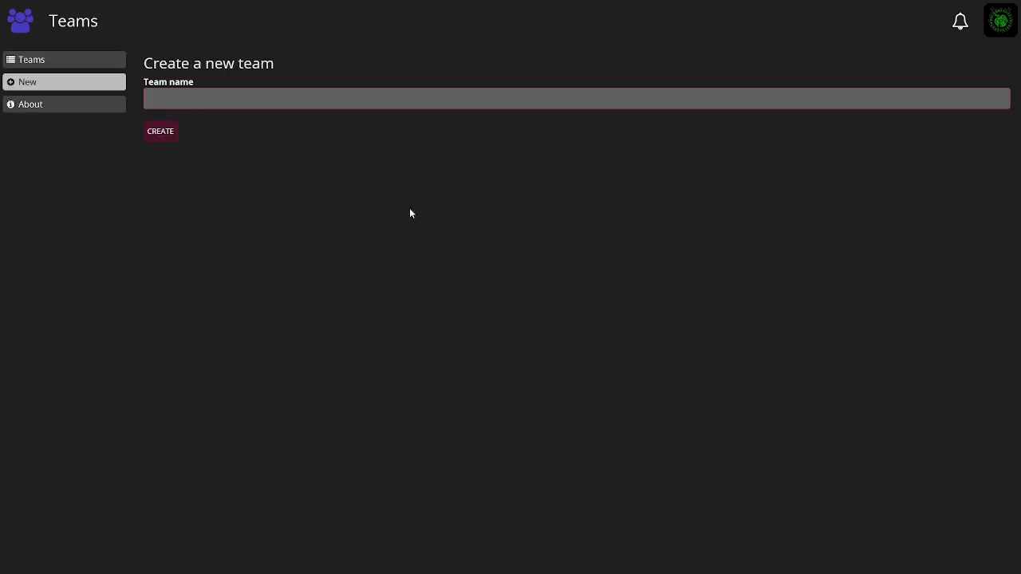
click(183, 98)
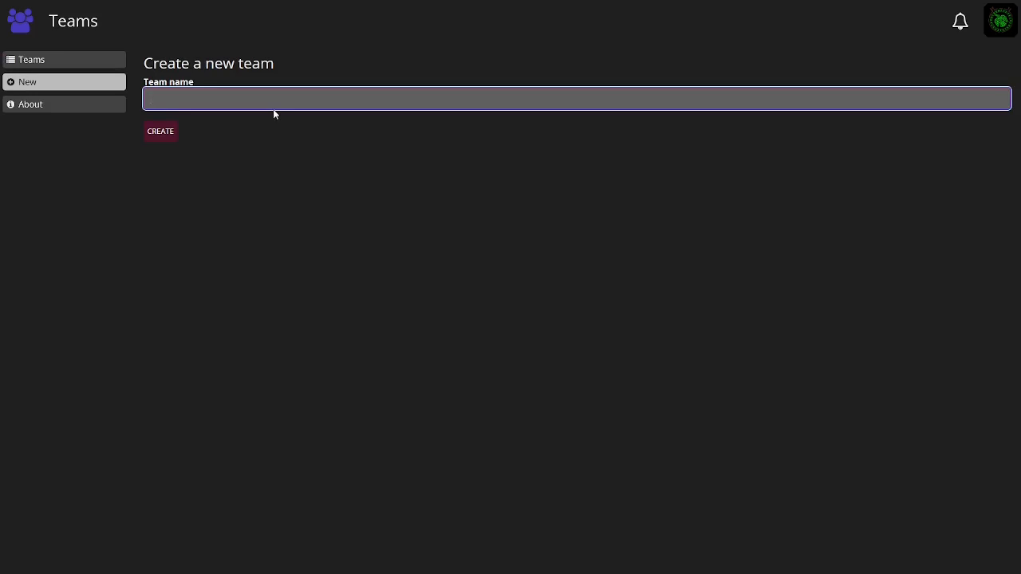
text(Test 2)
click(160, 134)
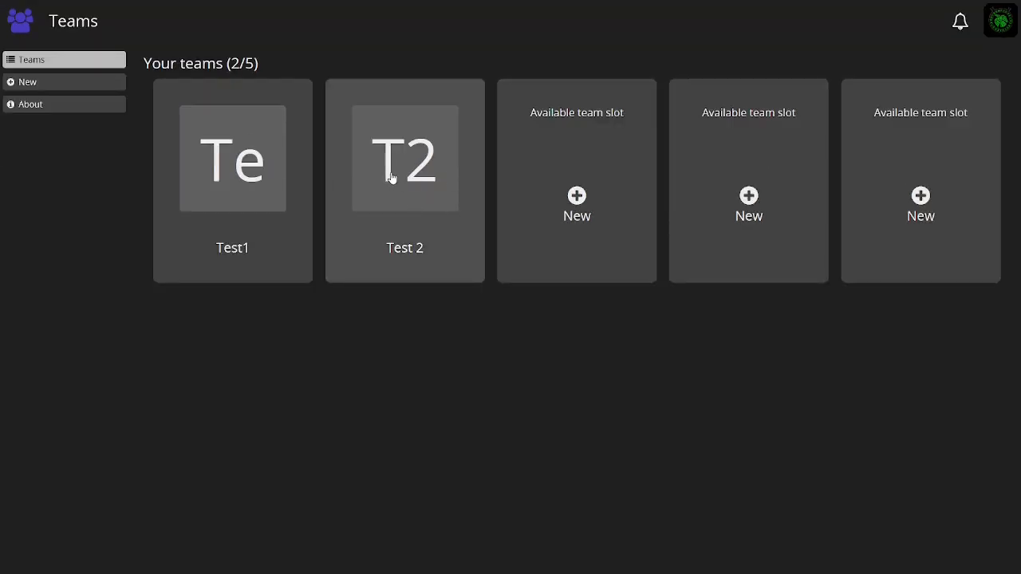
Open the Test 2 team briefly, then open the Calendar from the user menu
click(389, 177)
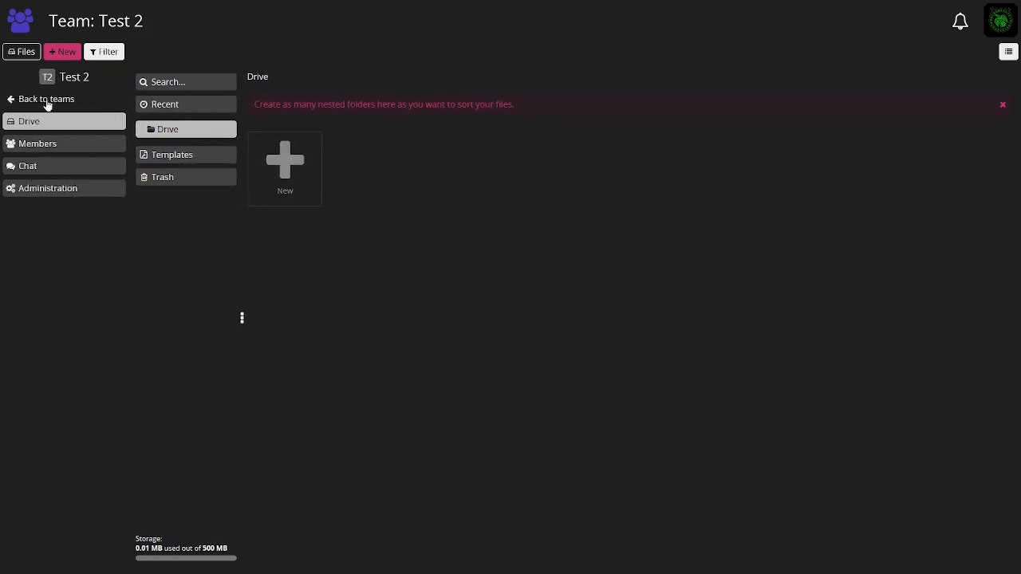
click(47, 100)
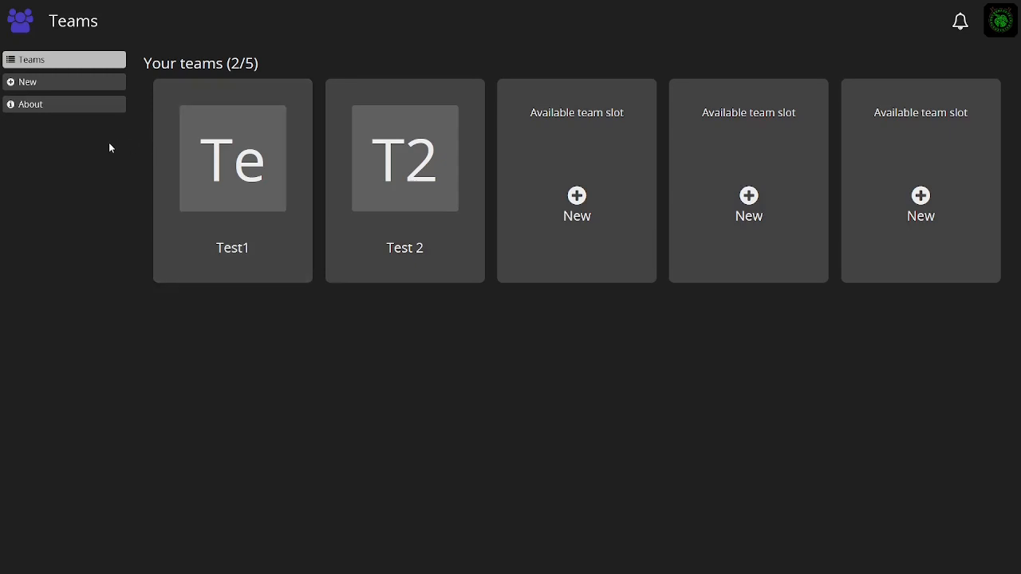
click(998, 24)
click(933, 125)
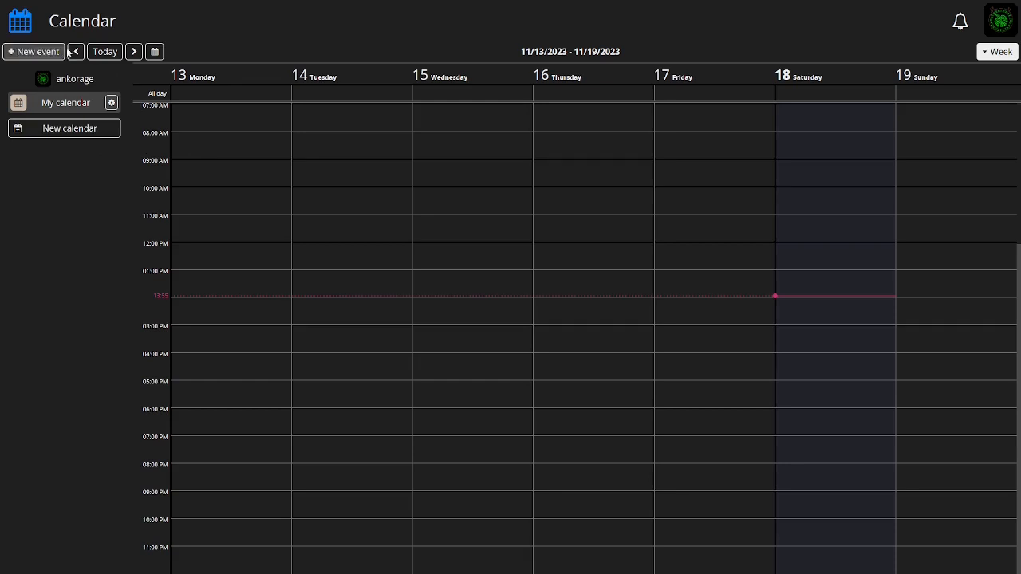
Jump the calendar to 30 November 2023, then switch to Day view and then Month view
click(155, 51)
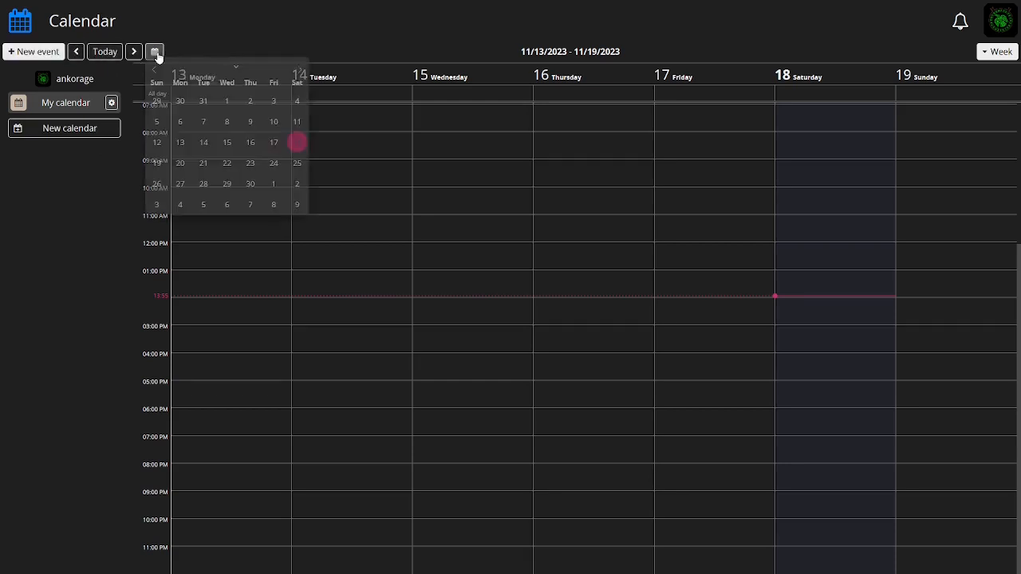
click(250, 190)
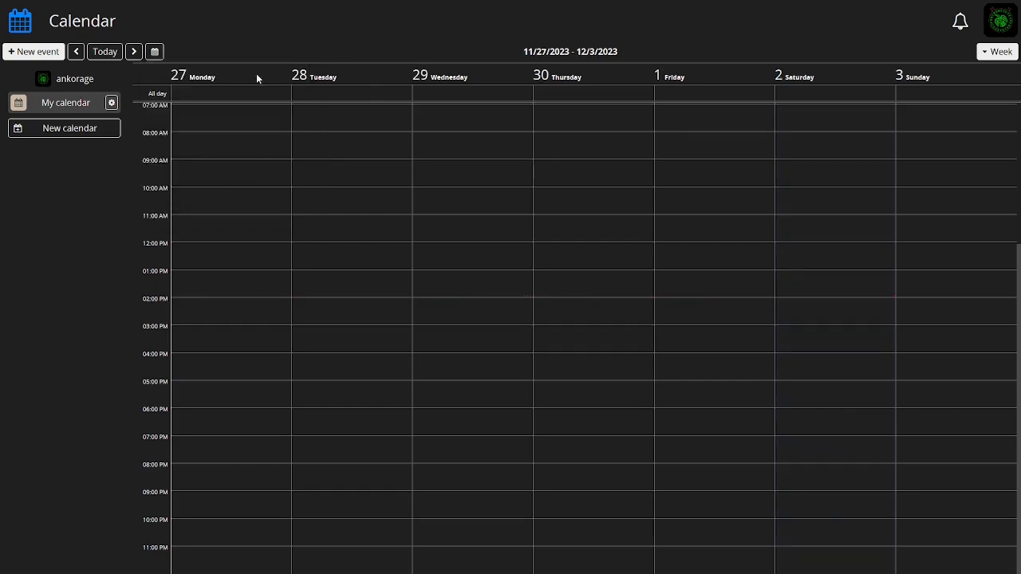
click(997, 52)
click(925, 72)
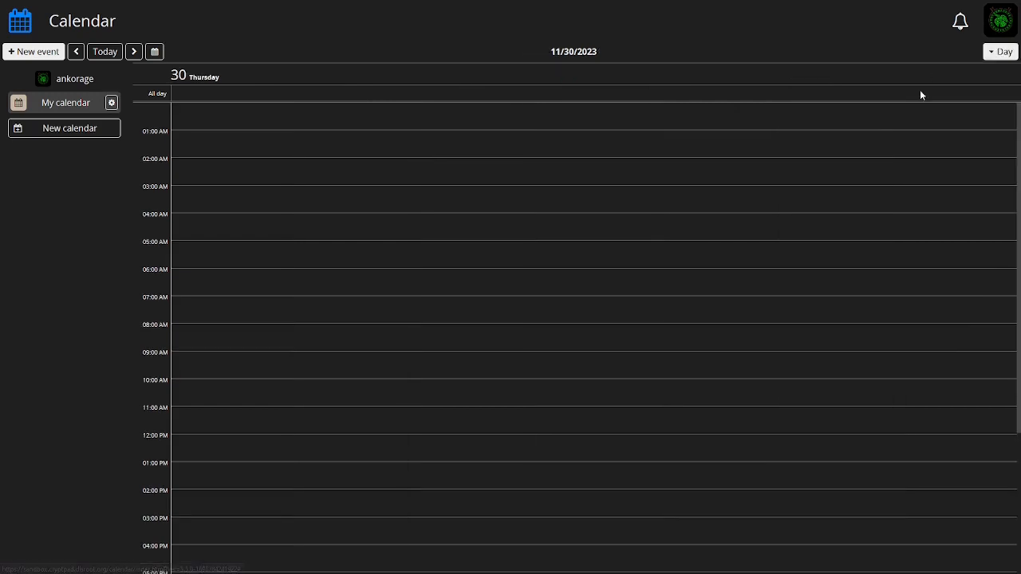
click(1001, 52)
click(934, 110)
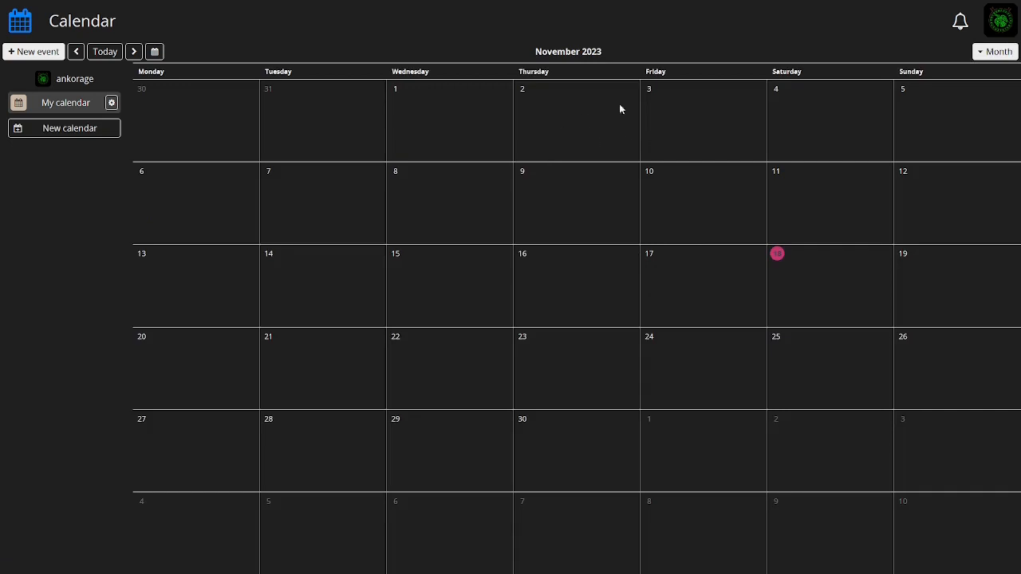
Open the Contacts page from the user menu
click(1001, 24)
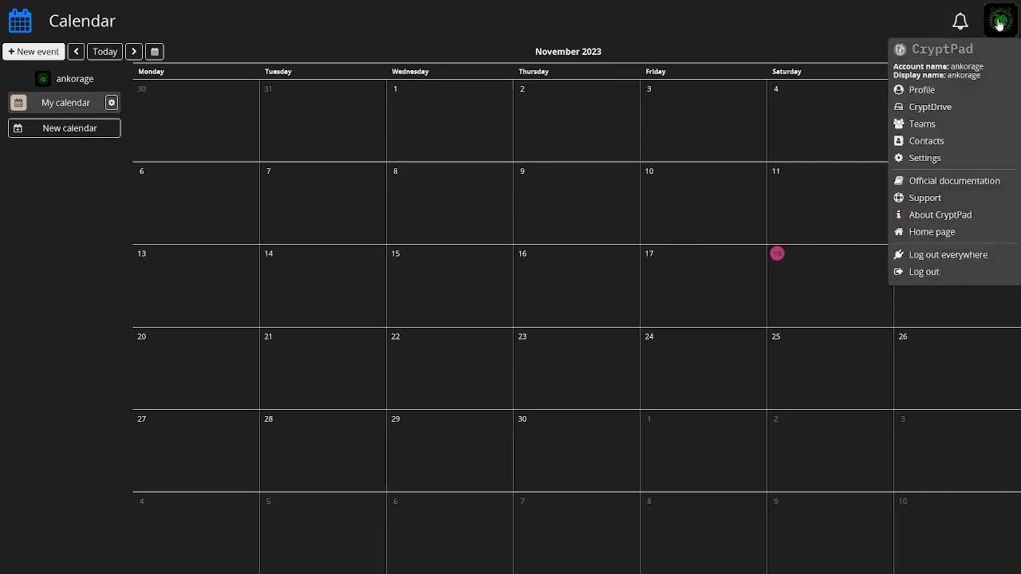
click(910, 158)
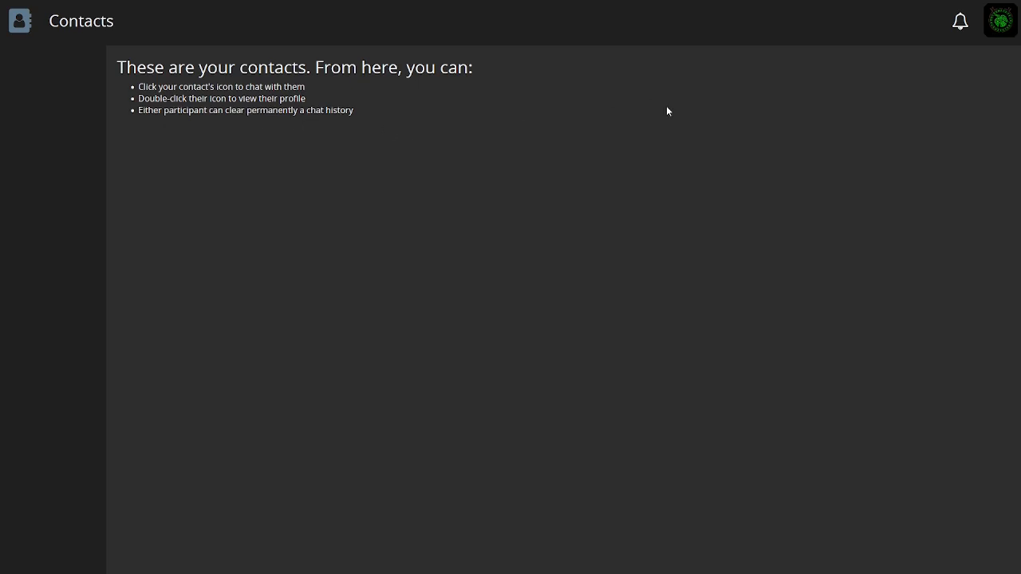
Open Settings from the user menu and review the Account, Security & Privacy, Appearance and CryptDrive sections
click(1009, 25)
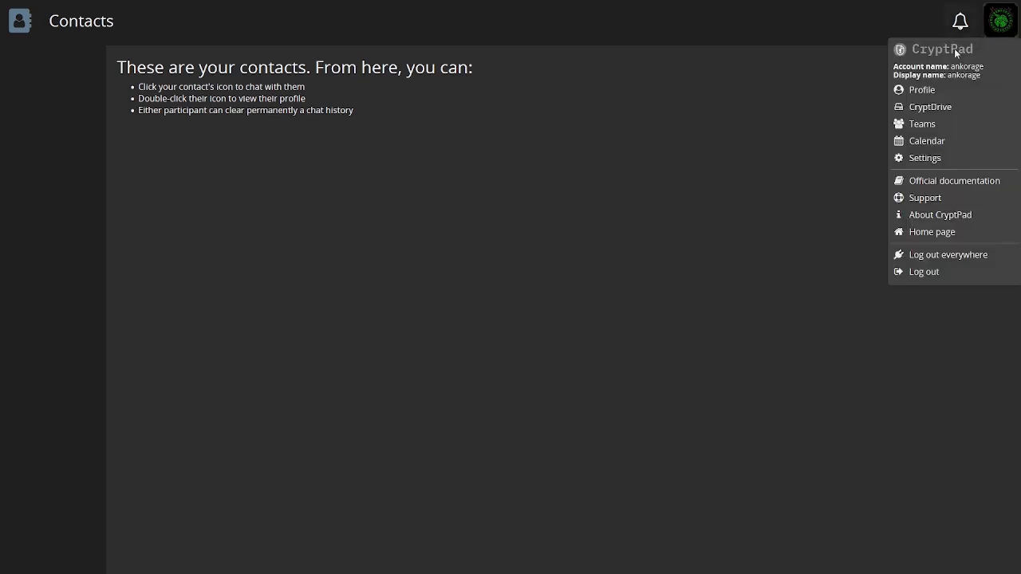
click(939, 164)
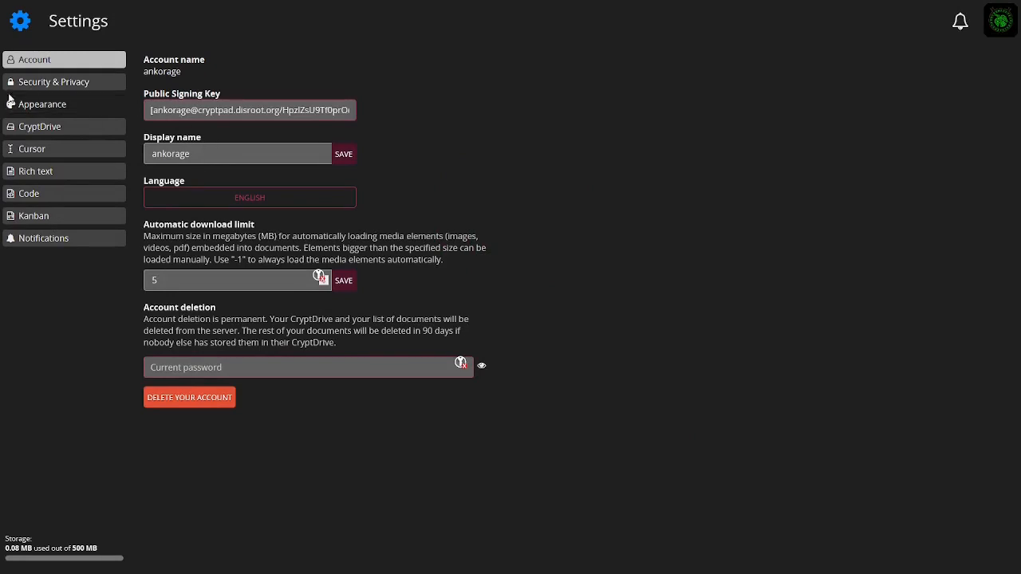
click(46, 83)
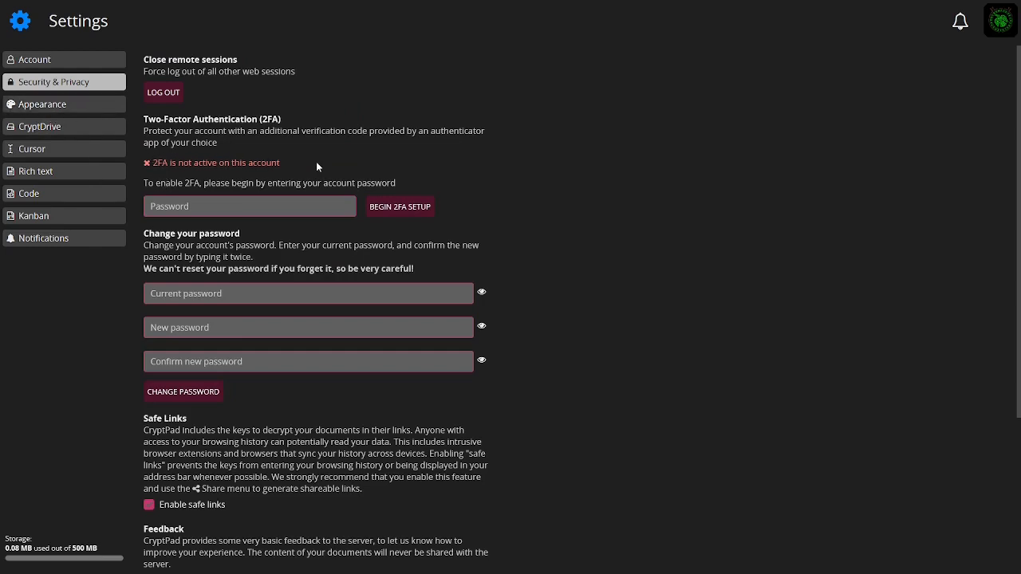
click(37, 105)
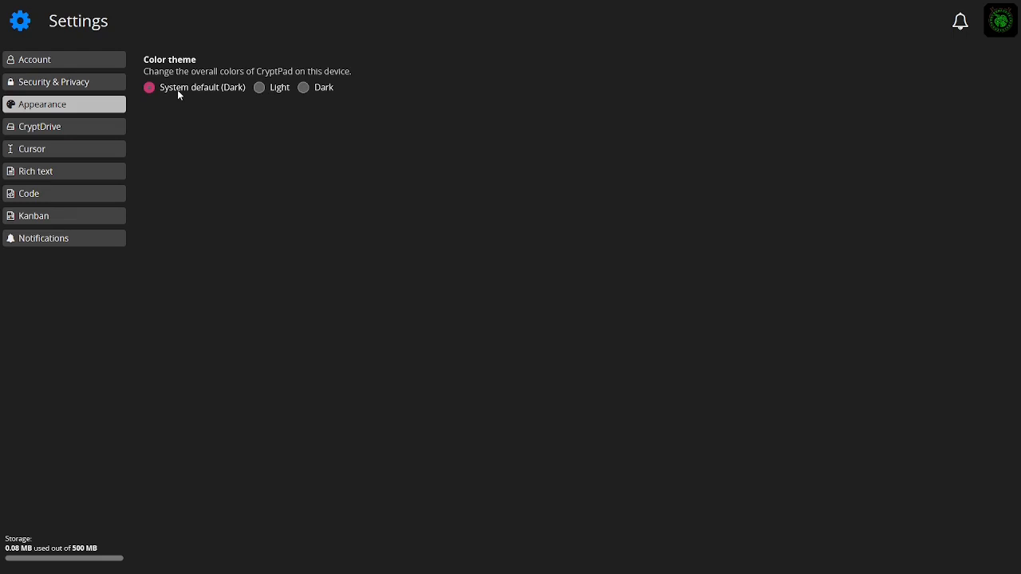
click(44, 134)
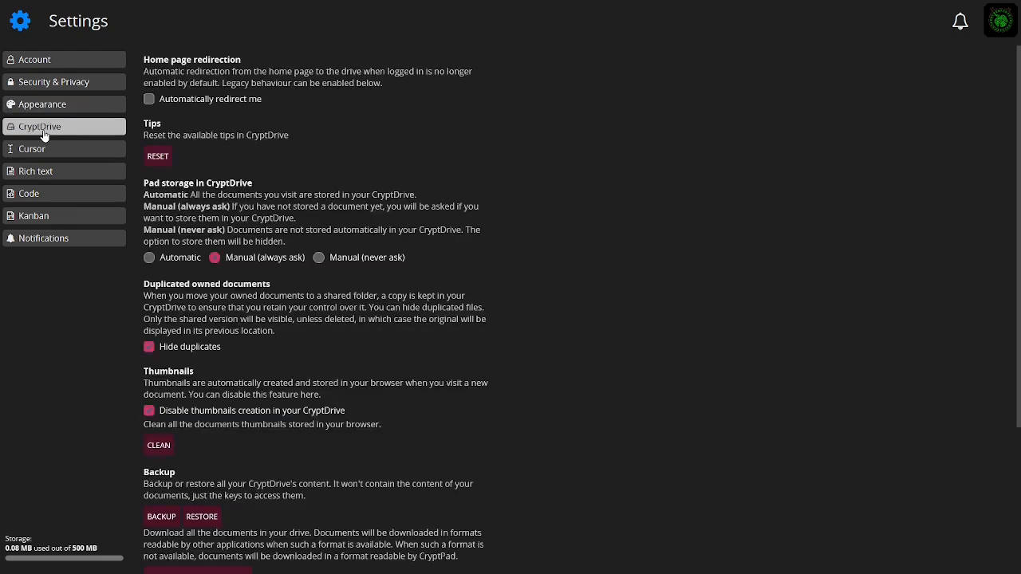
scroll(205, 134, down, 5)
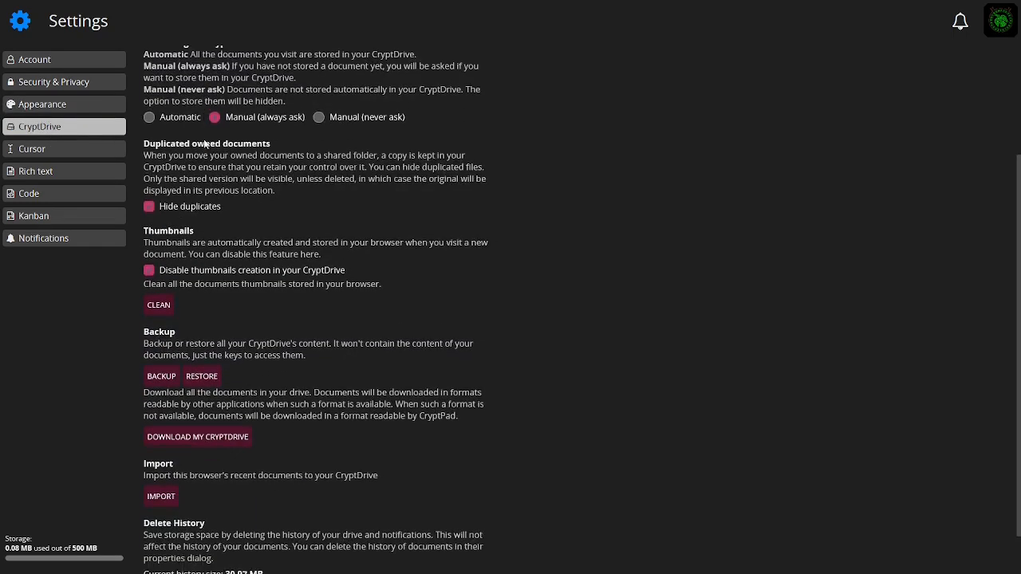
Change the cursor colour in the Cursor settings to a green shade
click(24, 150)
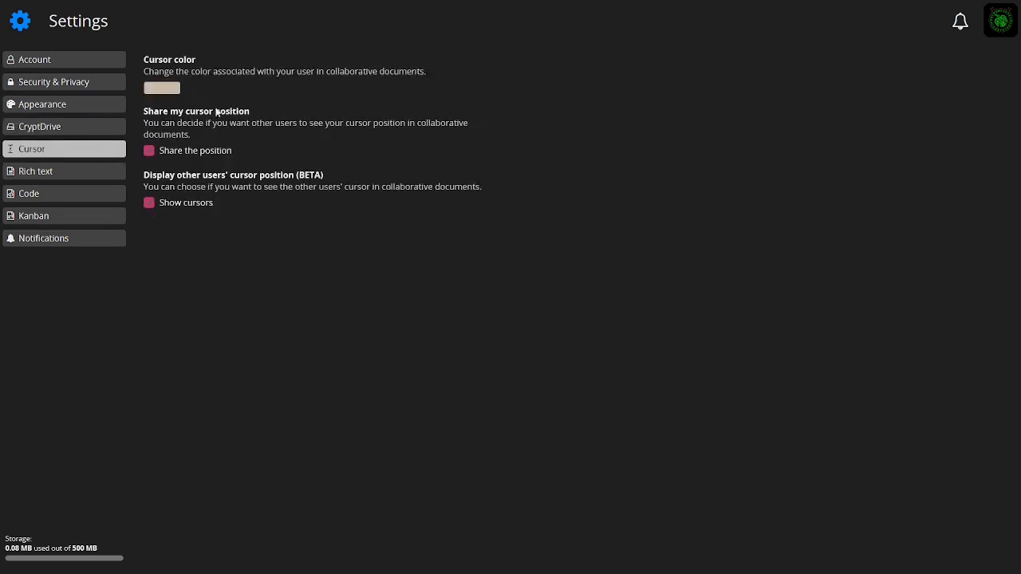
click(164, 89)
drag(190, 110, 188, 102)
mouse_move(259, 131)
mouse_down()
mouse_move(259, 120)
mouse_move(264, 140)
mouse_up()
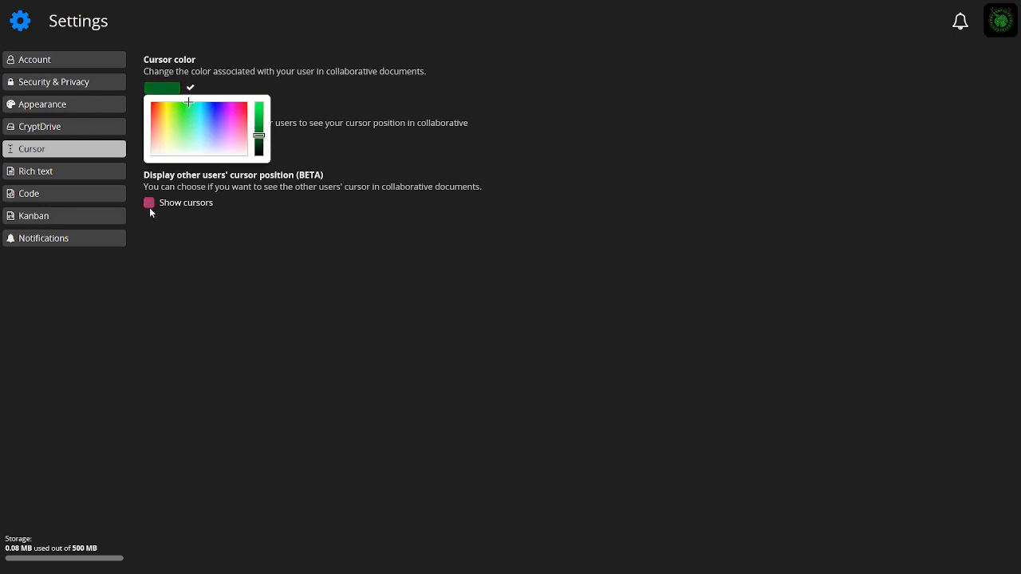
Review the Rich text, Code, Kanban and Notifications settings sections
click(36, 177)
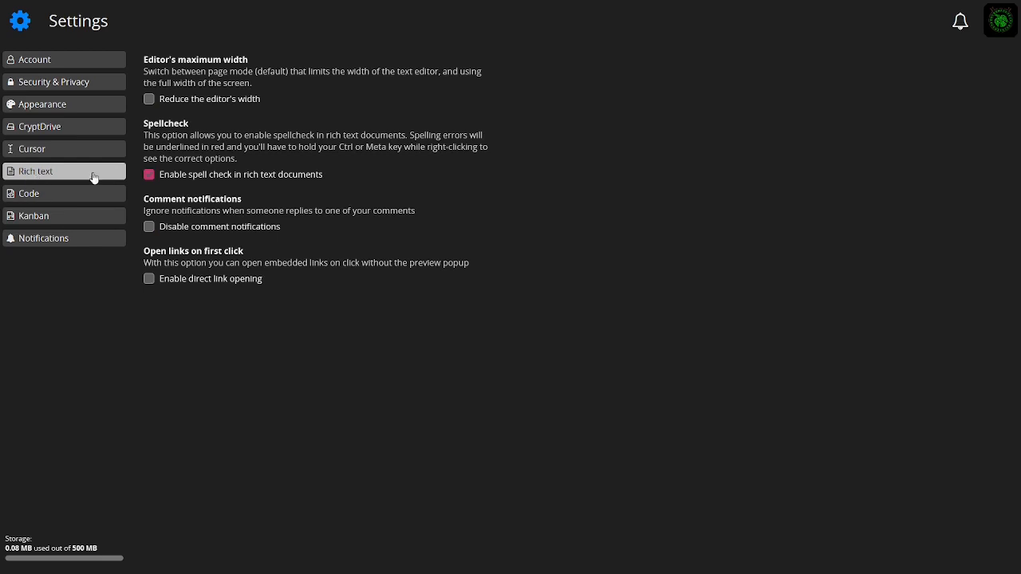
click(42, 200)
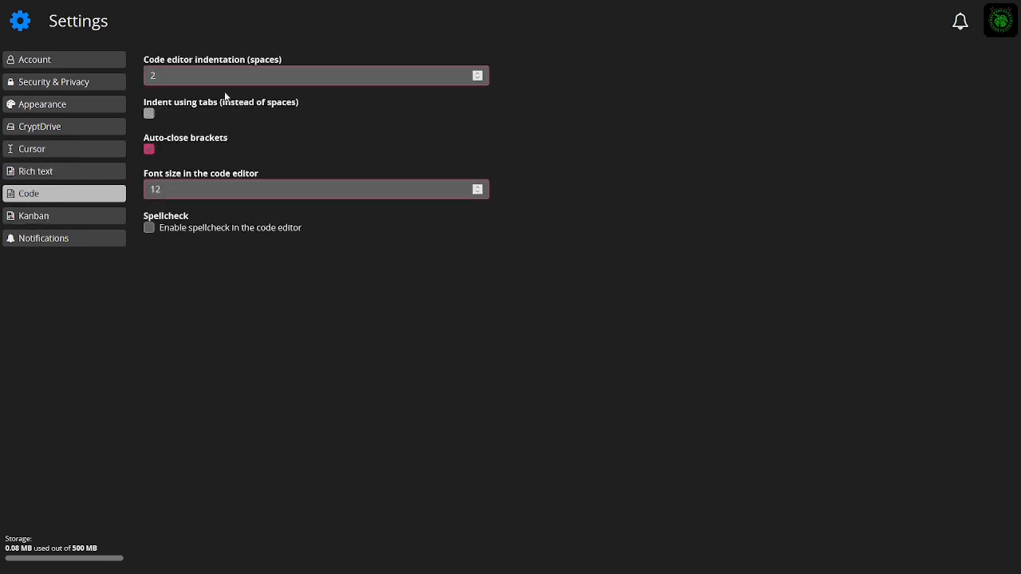
click(37, 218)
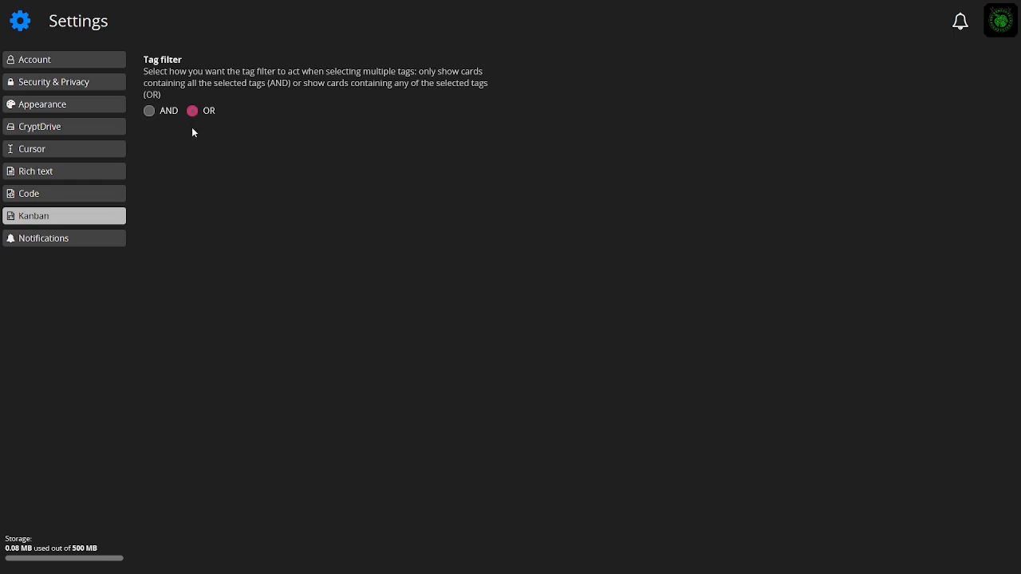
click(46, 239)
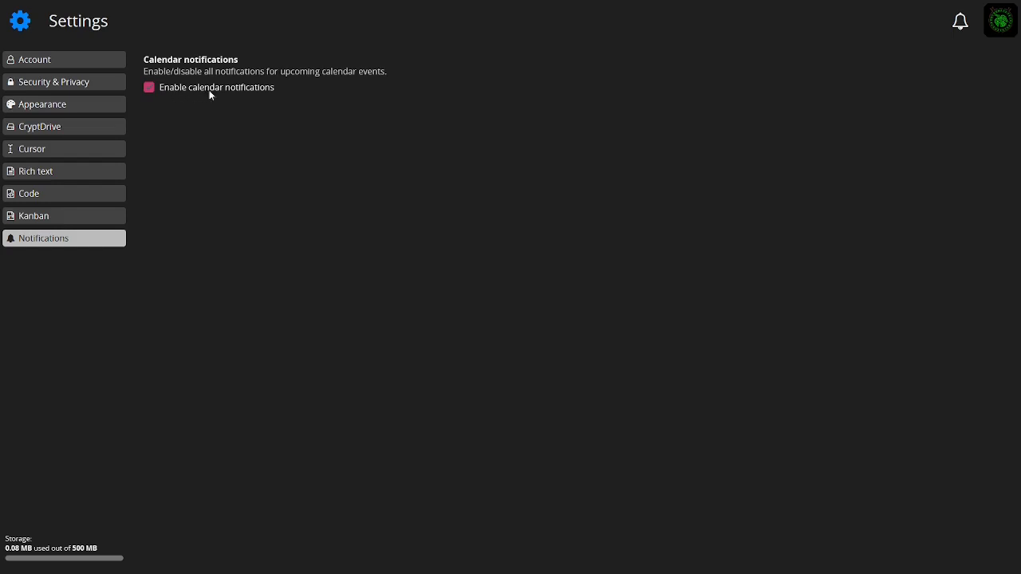
click(1001, 38)
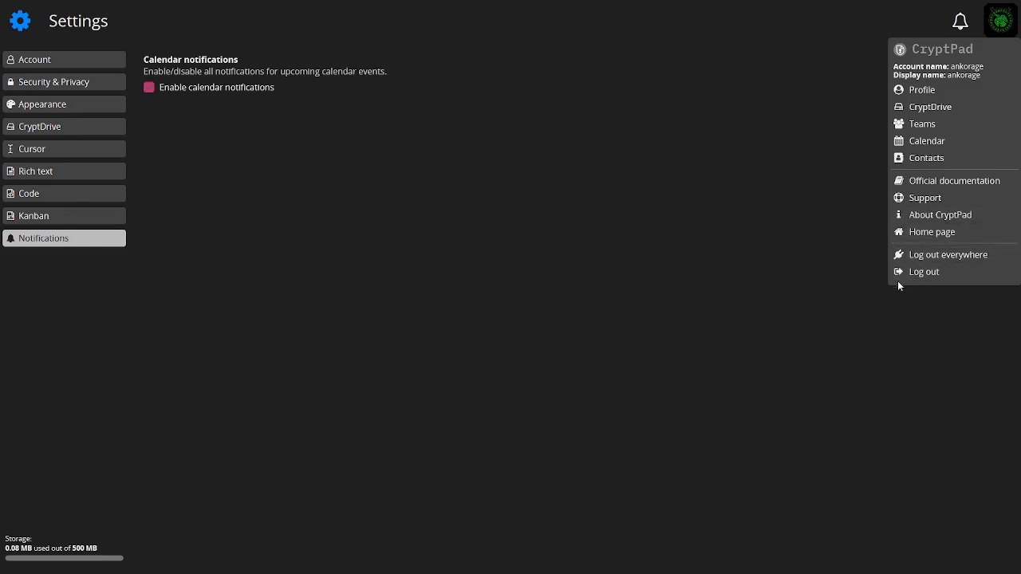
click(726, 181)
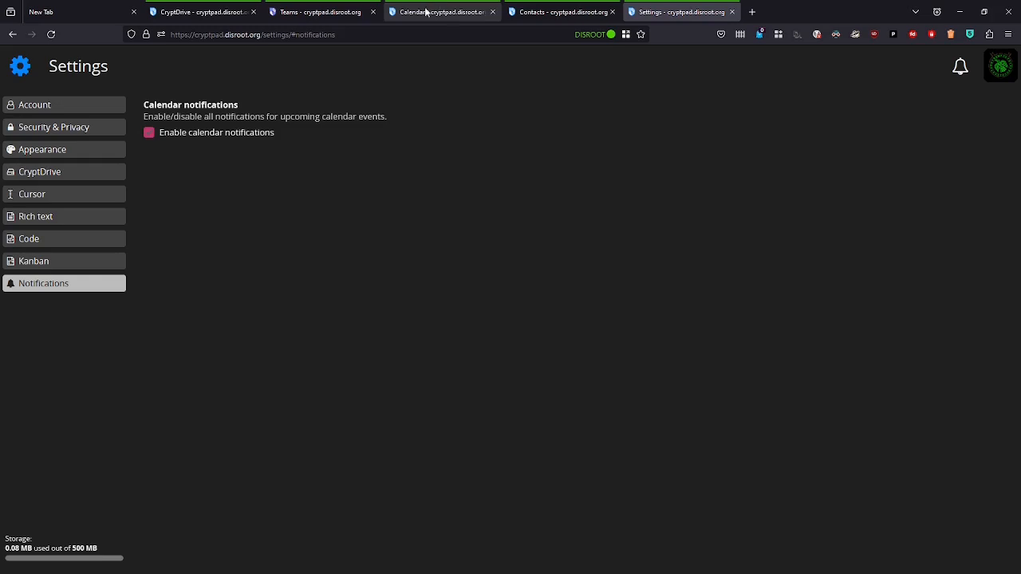
Close the extra Teams, Calendar, Contacts and Settings tabs and return to CryptDrive in full screen
click(370, 12)
click(370, 12)
click(370, 12)
click(371, 12)
key(F11)
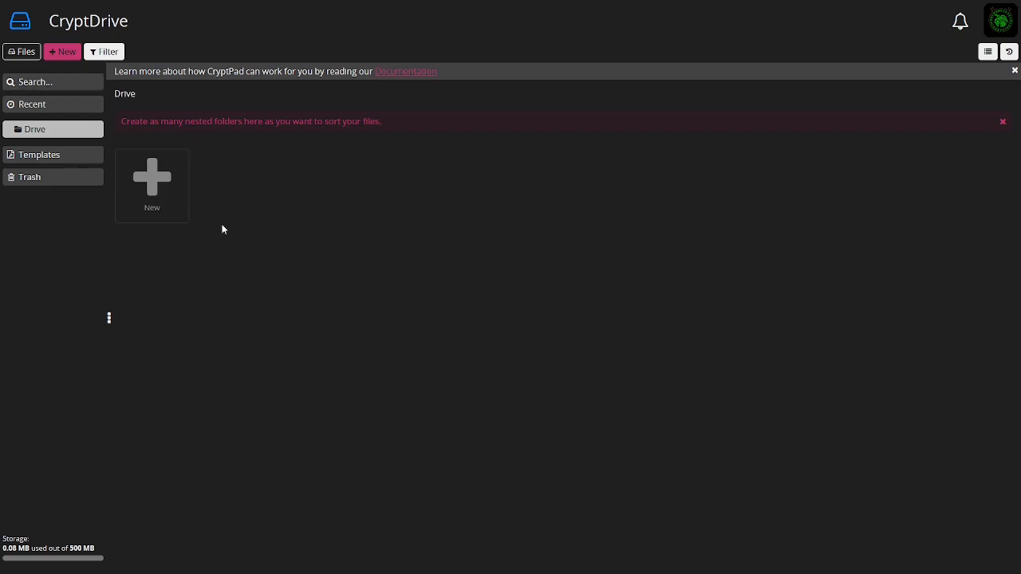
Create a new blank Rich text document with Owned document and Destruction date both unticked
click(178, 199)
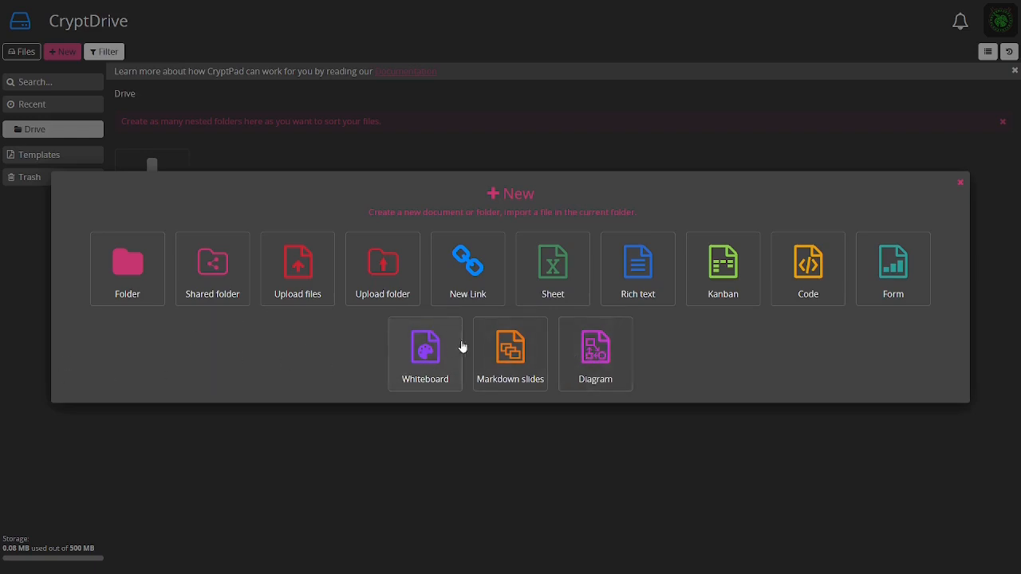
click(656, 260)
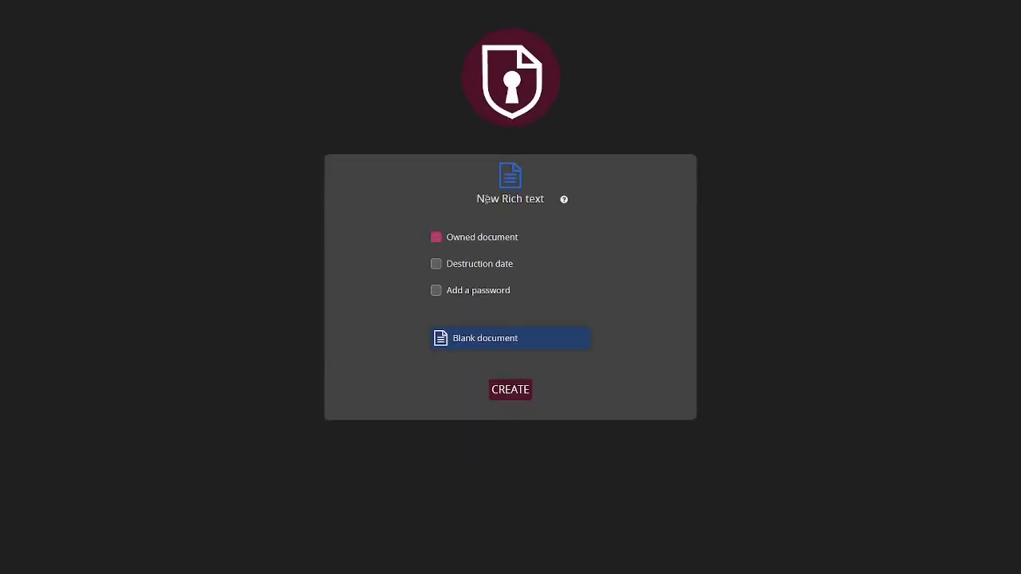
click(437, 238)
click(473, 266)
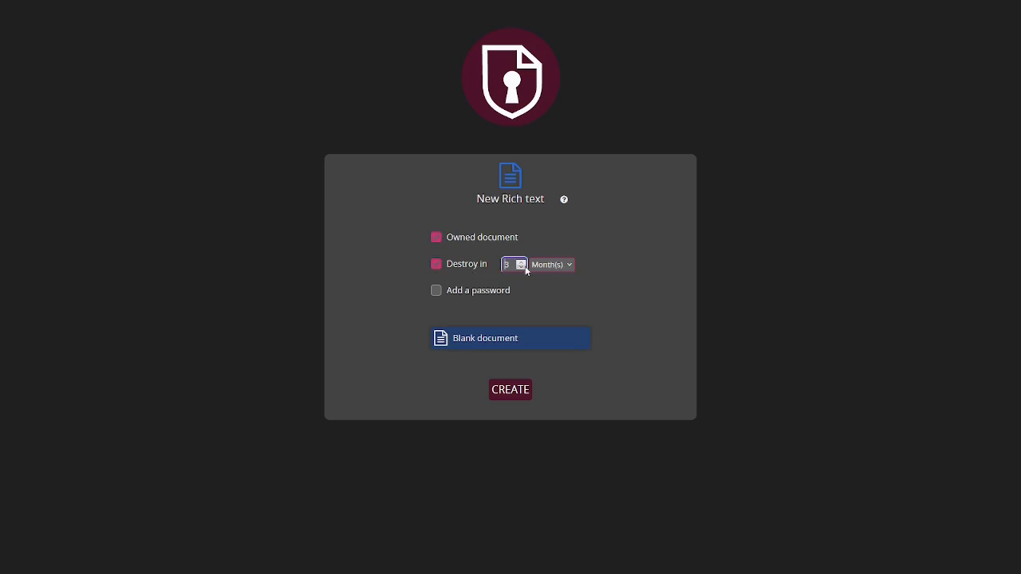
click(545, 268)
click(548, 241)
click(444, 269)
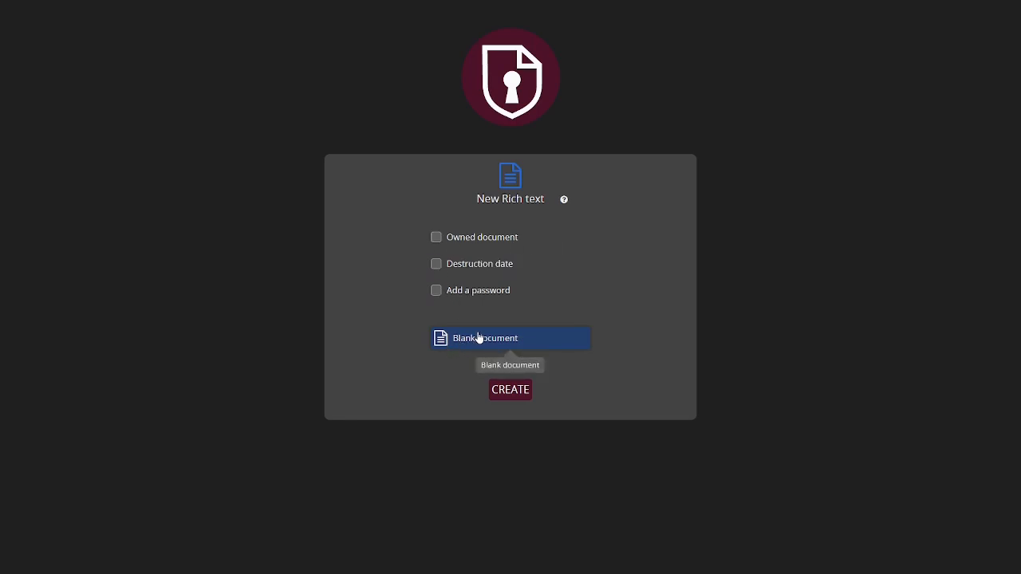
click(514, 392)
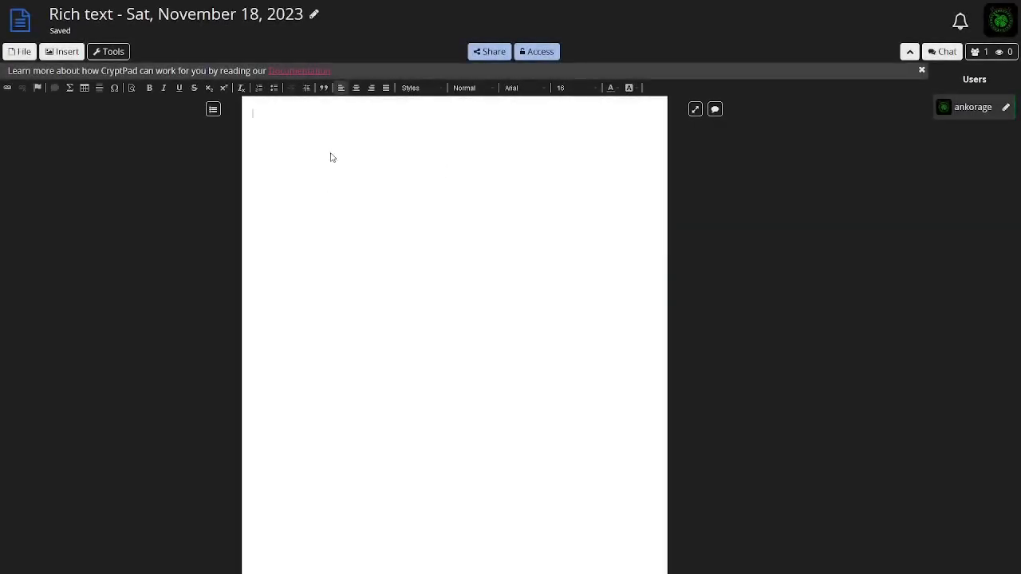
Type two paragraphs of random placeholder text separated by blank lines
text(hgsdlhjgslfkjhgsdlkjfhsdkjfhlkajhflkjshdflkjha)
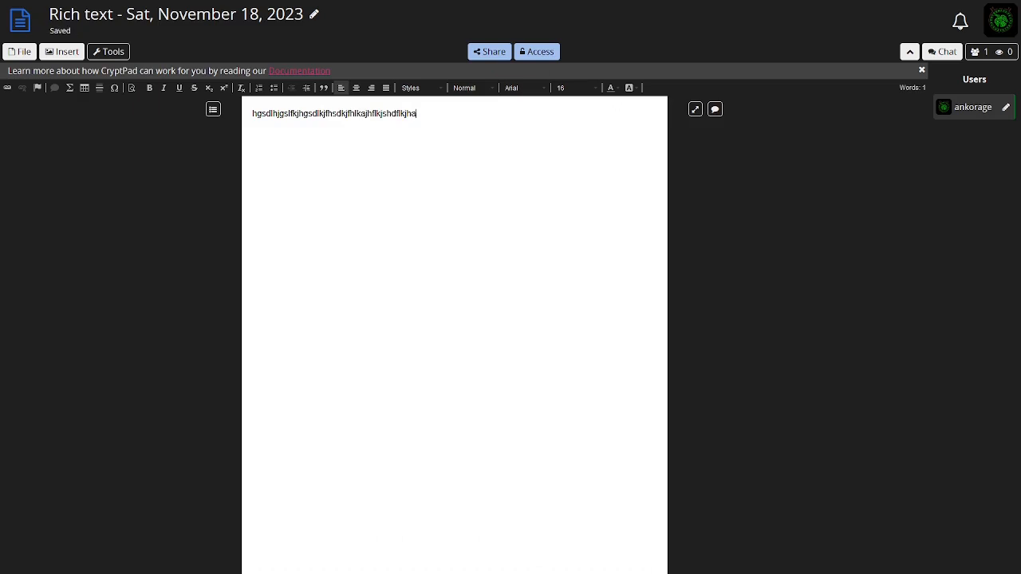
text(lakjhdflkjahdlkjfhjkasdkjbnmbnmbc.mnb.mnzbch)
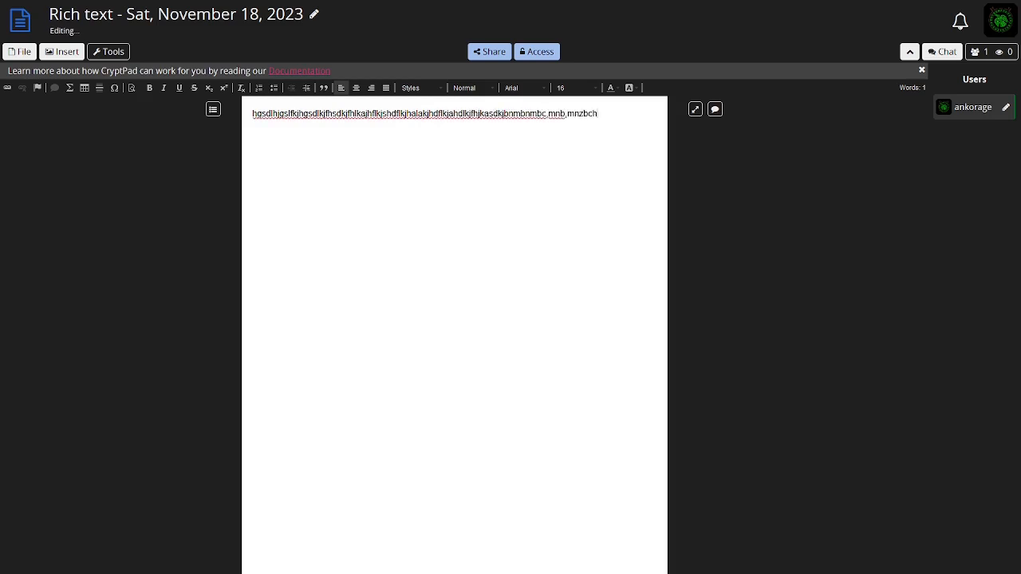
text(blkjhbvkjbk;jab;kjhekjbwlekjblvkjebkb)
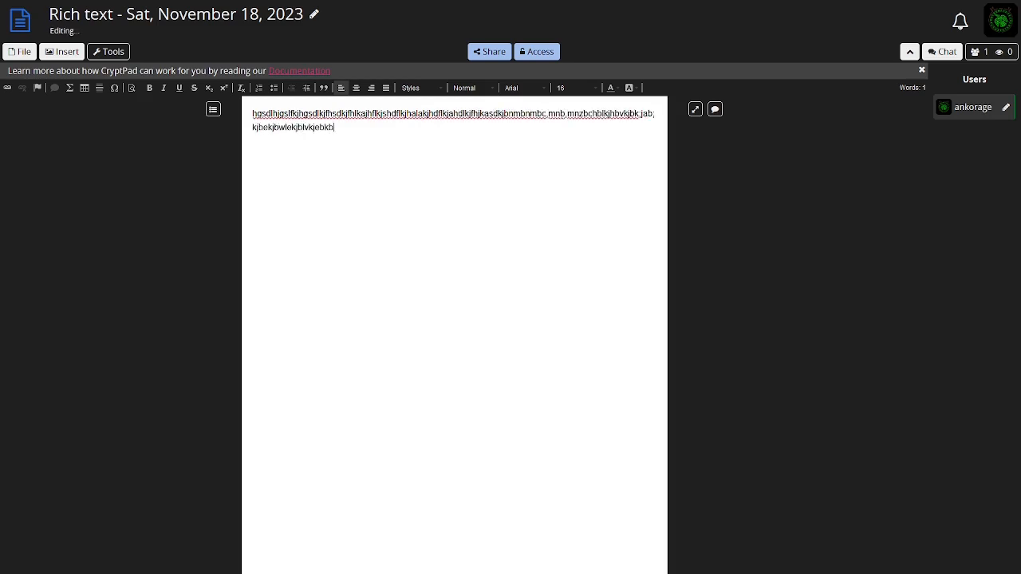
text(oiuwvbd;iuoboidbvjsb.mvnbs odiubvoiwberk;jbv)
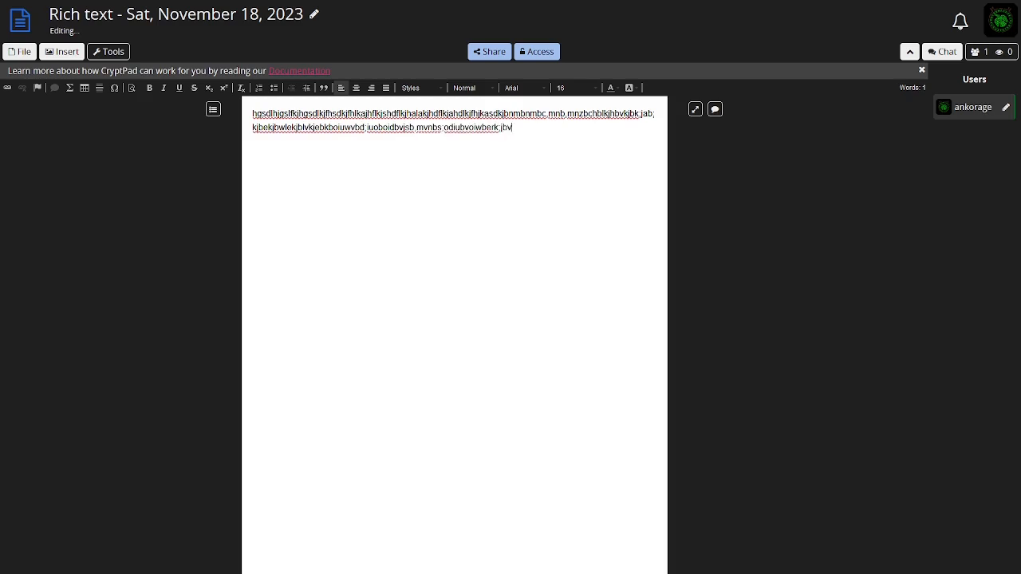
text(we;oiuvbdo;ibvkdw;jb)
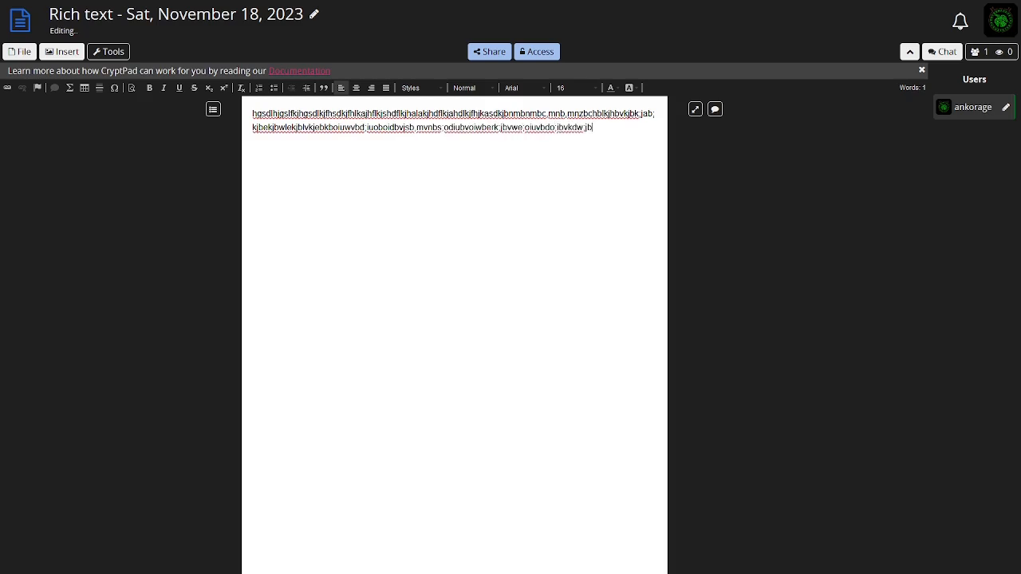
text(;oiubvdoiusbdkfjbwler.uvcisdvkiujsdvb;iusjeb)
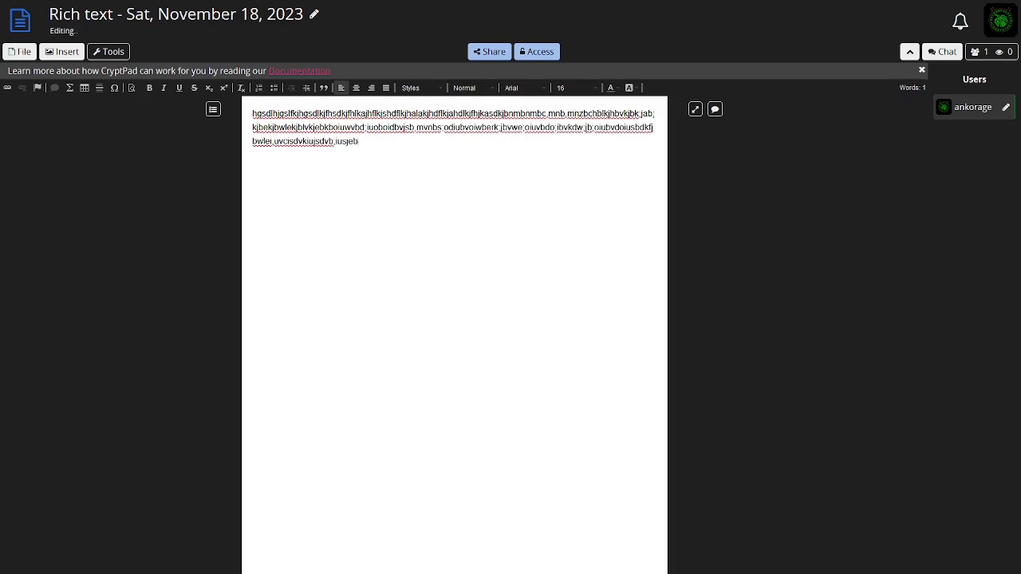
text(v;iusgbiub)
key(Return)
key(Return)
text(jayhsdgjhgdsckjhgocyugscjejkbu)
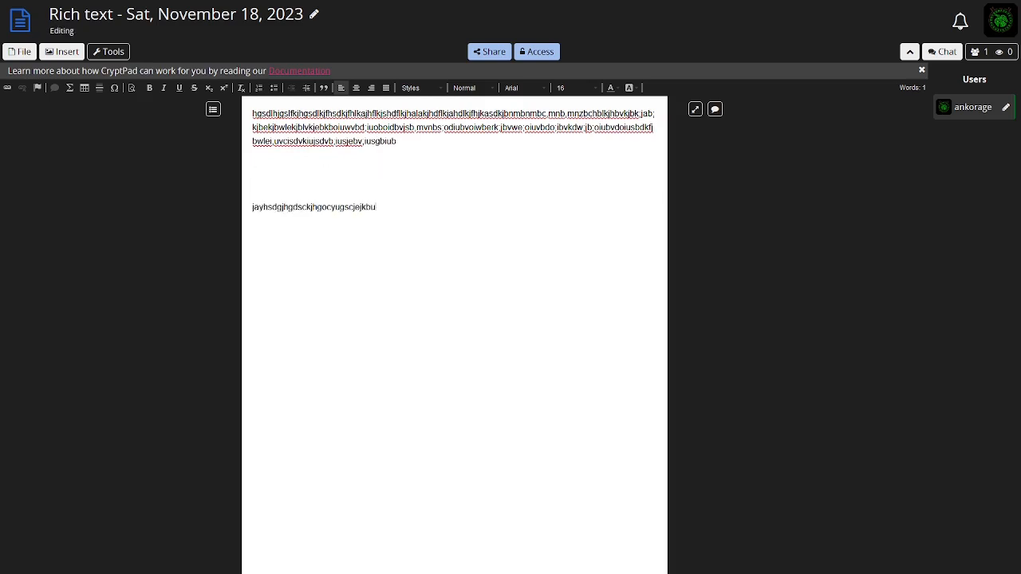
text(iyeguyfuyevjhcvkjhgsfzsiuytfvdsc)
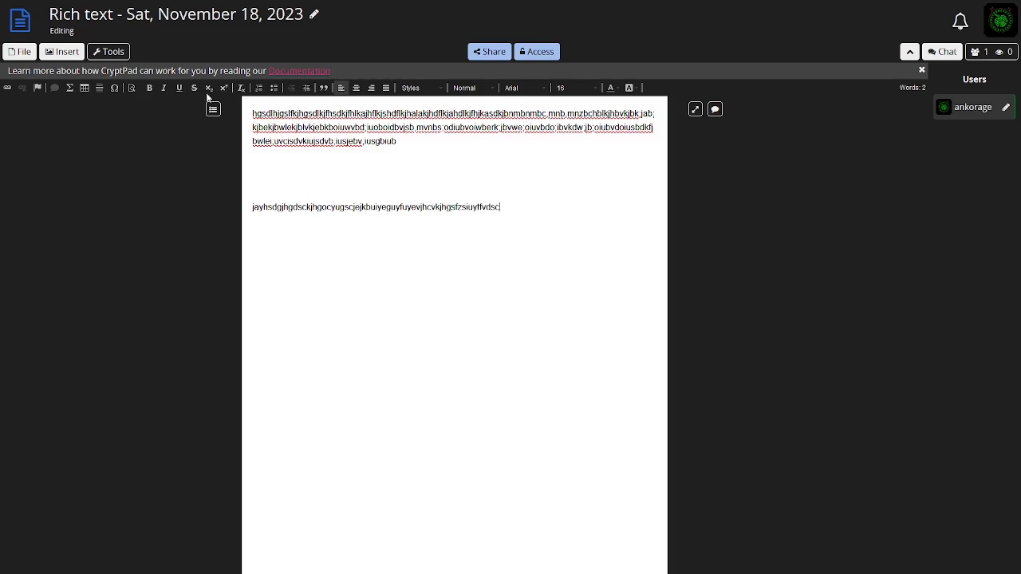
Make the second paragraph bold
double_click(373, 206)
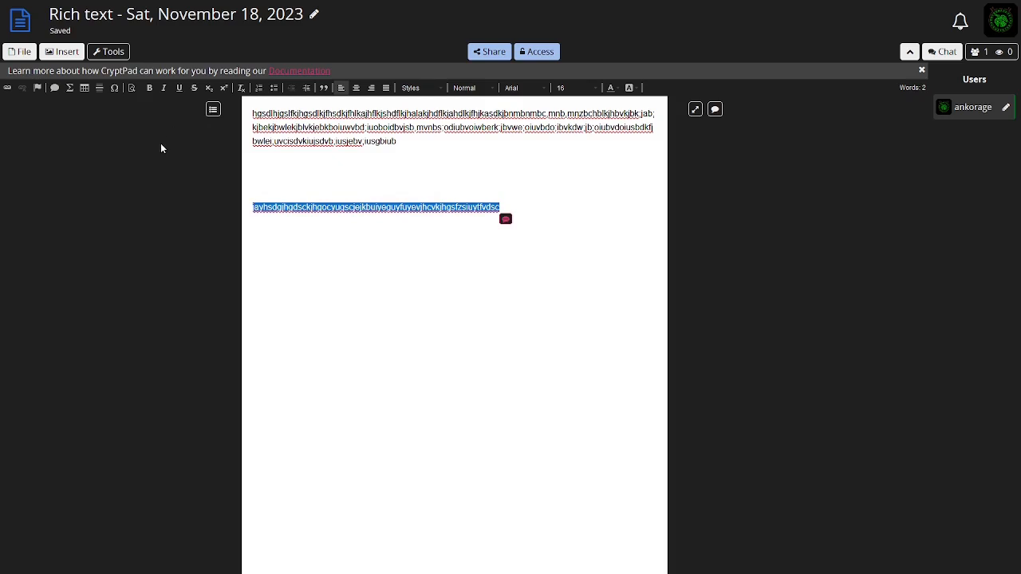
click(149, 88)
click(354, 264)
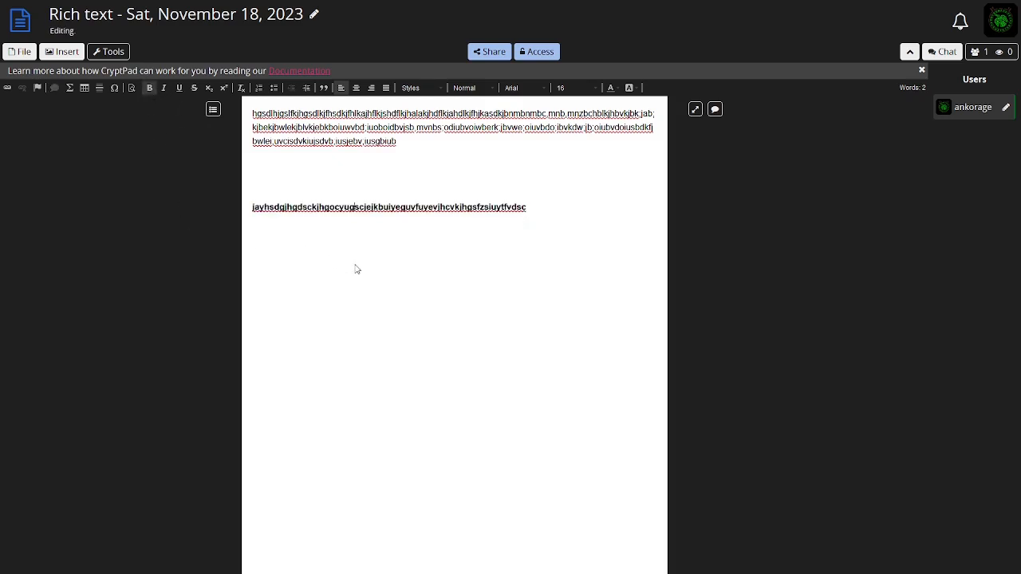
Reformat the second paragraph as italic instead of bold, then close the document tab
double_click(300, 214)
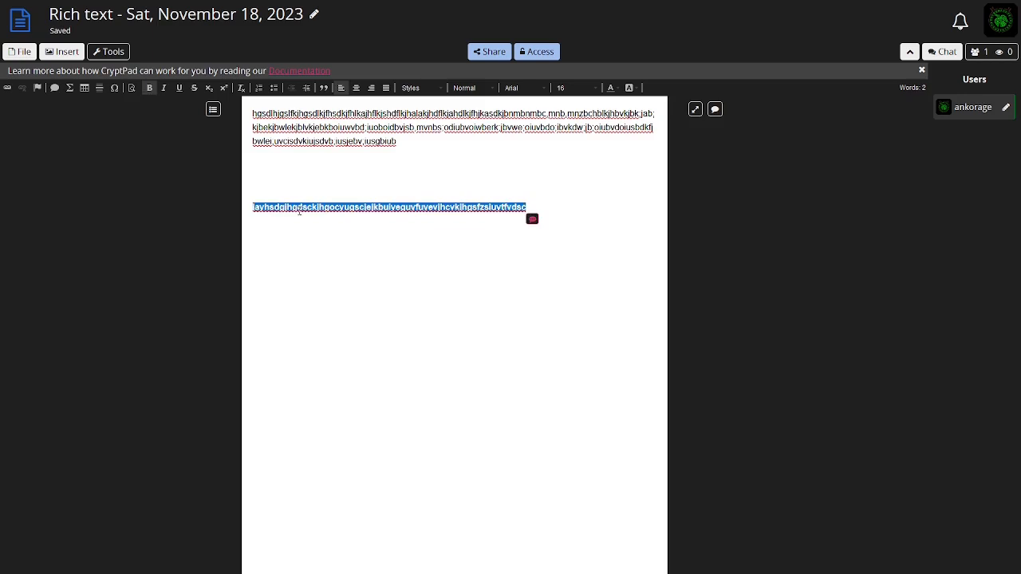
click(163, 90)
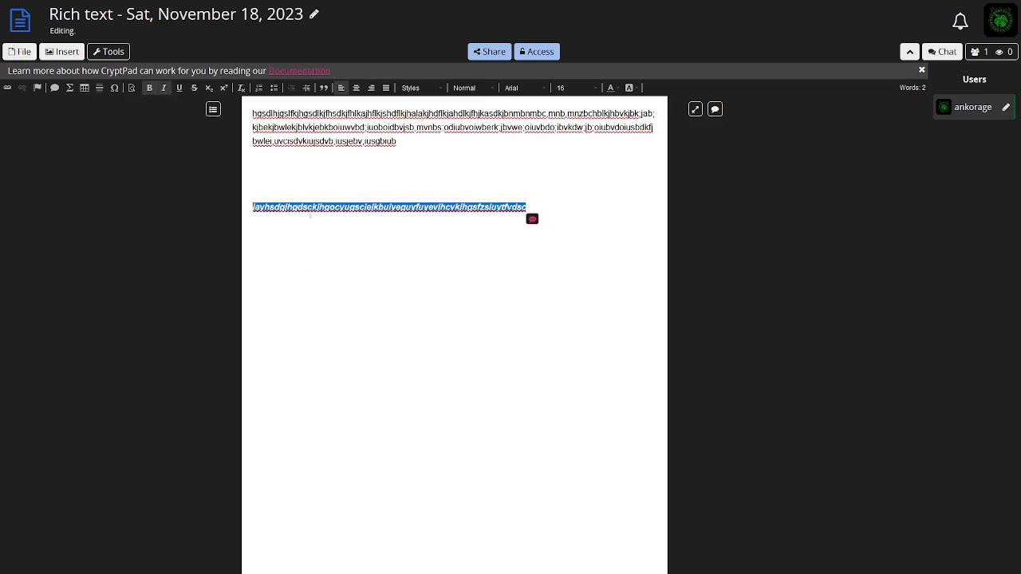
click(149, 88)
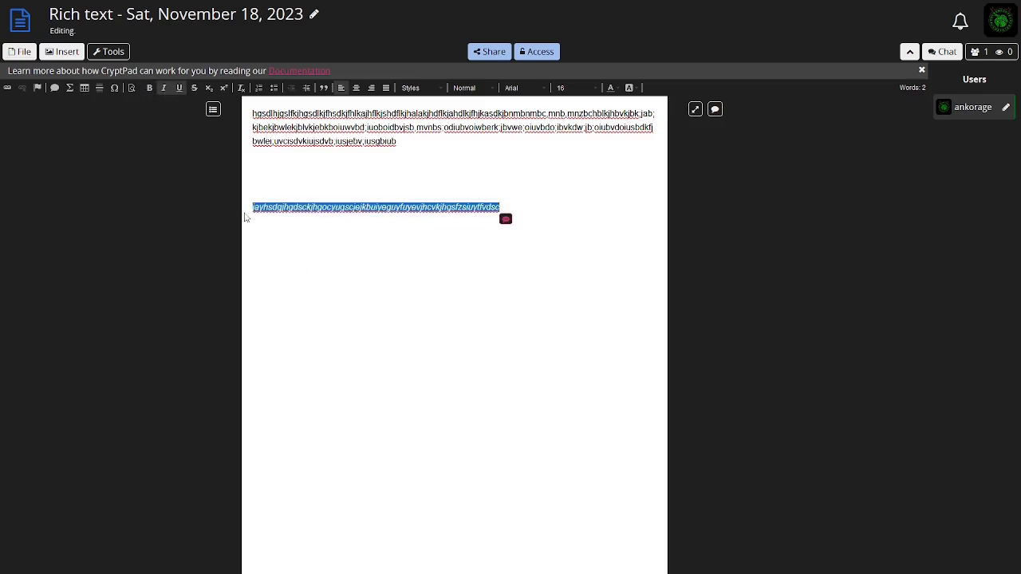
click(333, 251)
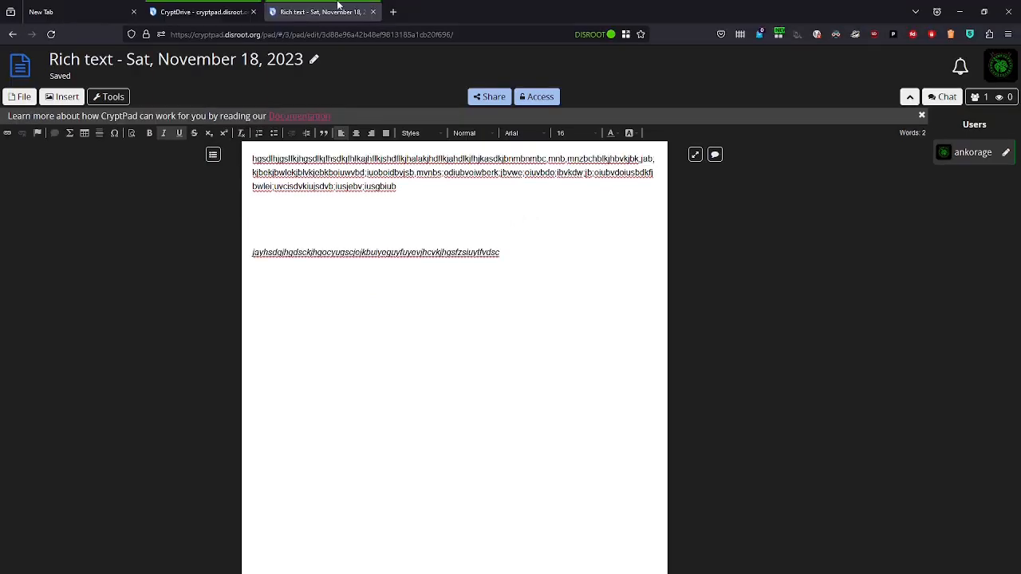
click(374, 12)
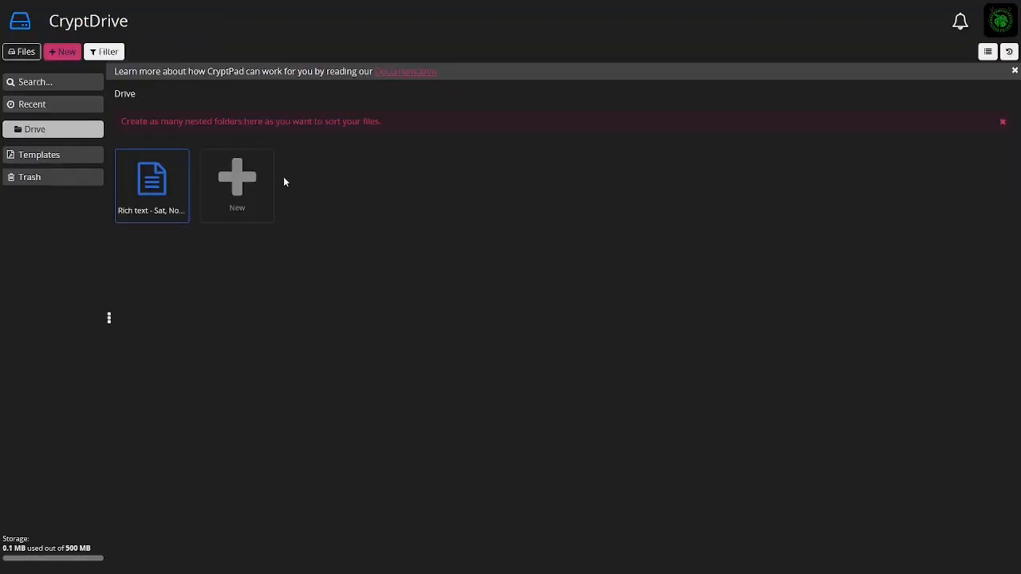
Reopen the rich text document from the drive to check it, close its tab, and switch to the Templates section
double_click(159, 184)
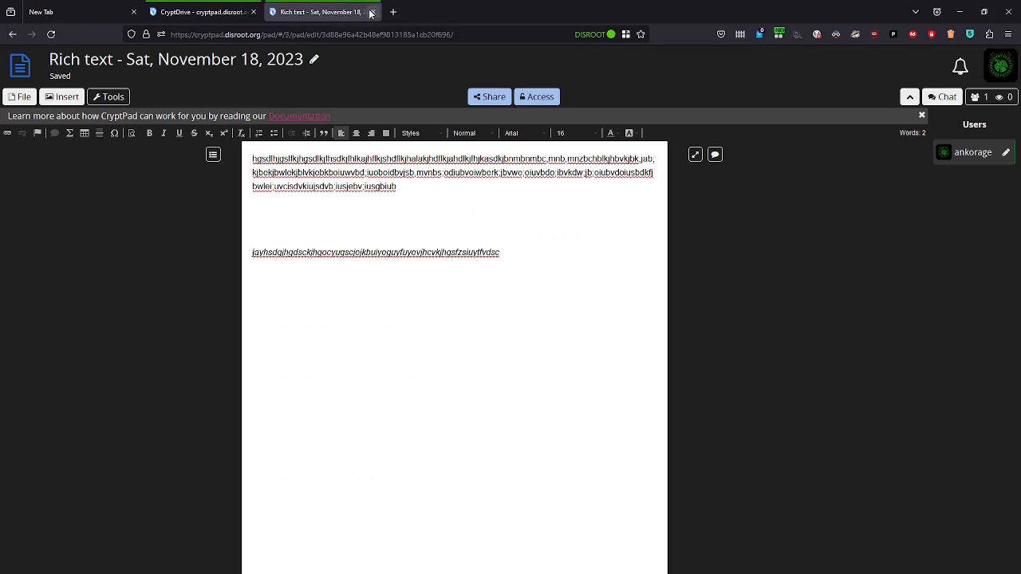
click(373, 13)
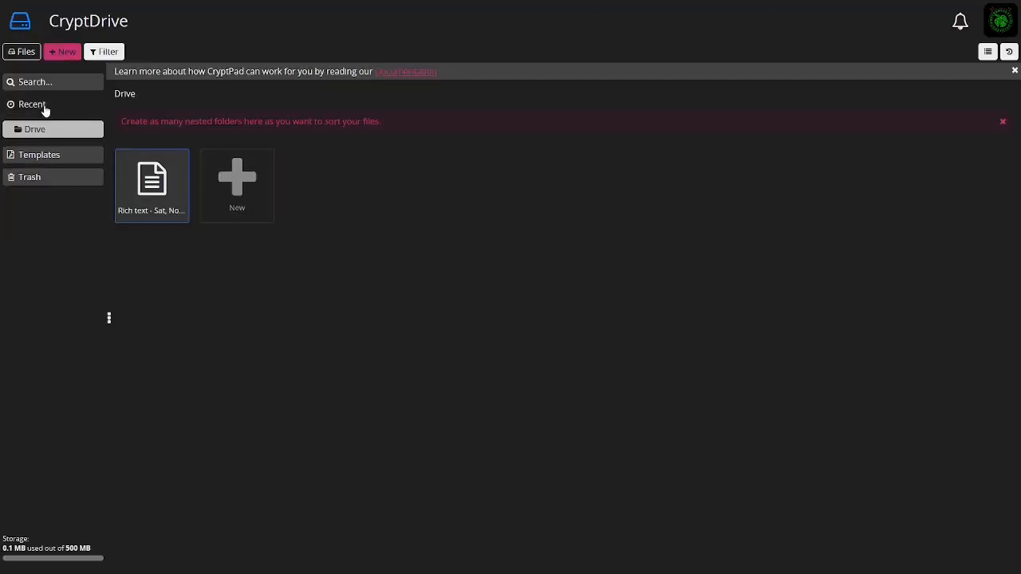
click(44, 159)
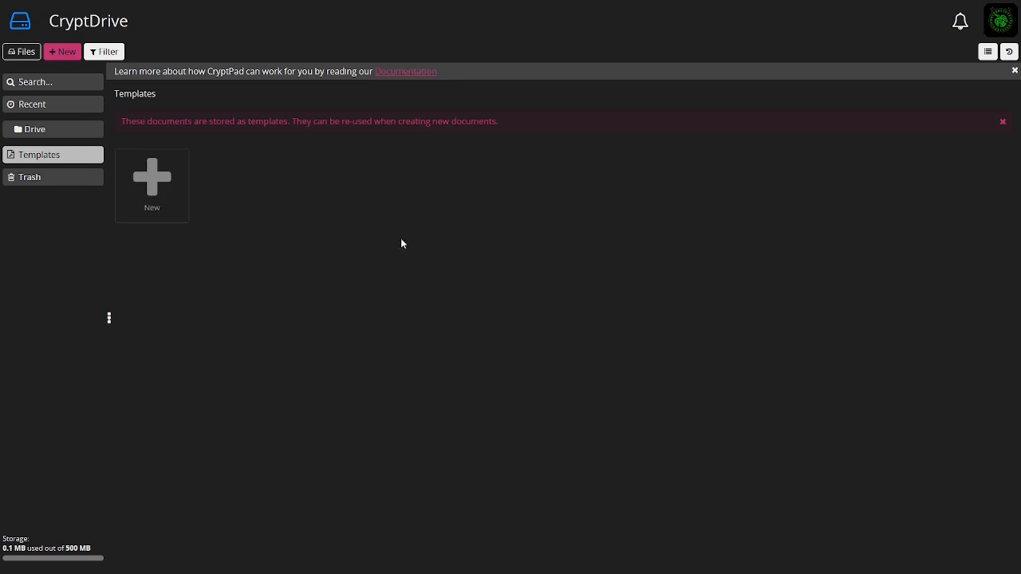
Create a new Rich text template, keeping Owned document ticked
click(167, 194)
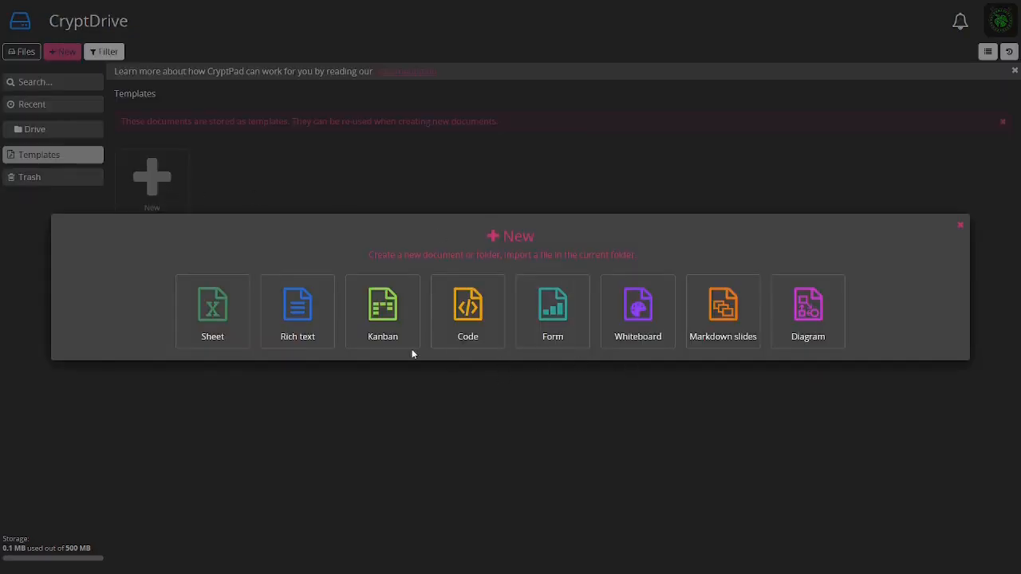
click(300, 326)
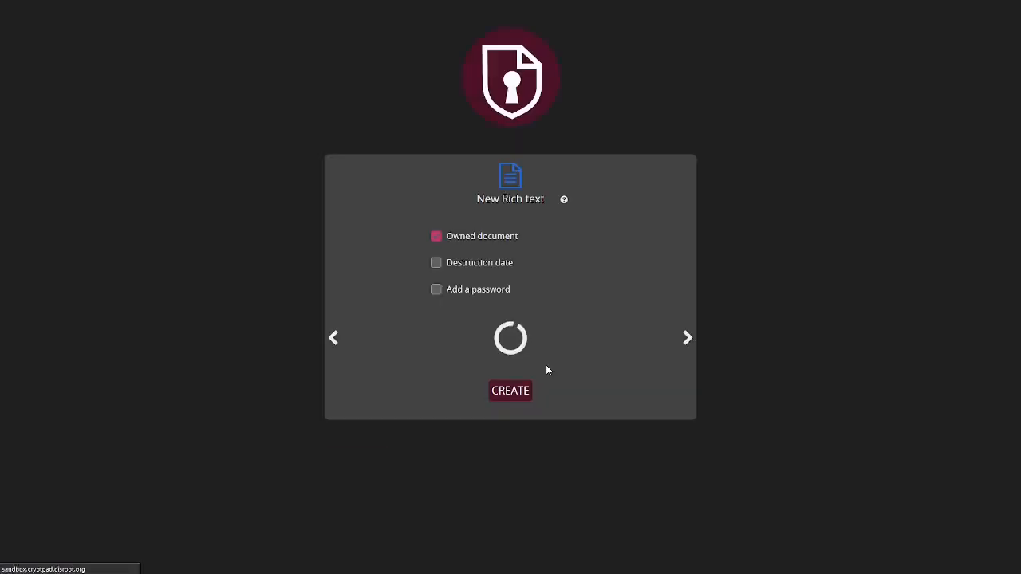
click(510, 390)
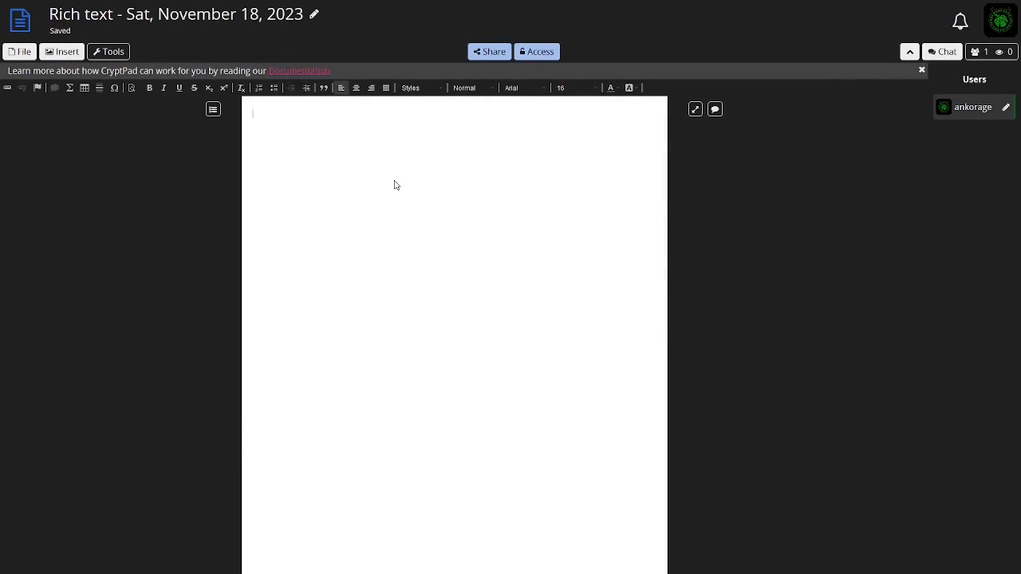
Type two placeholder words, each followed by an underscore fill-in line, on separate paragraphs, then close the template tab
text(akjhsgdjhasgdk )
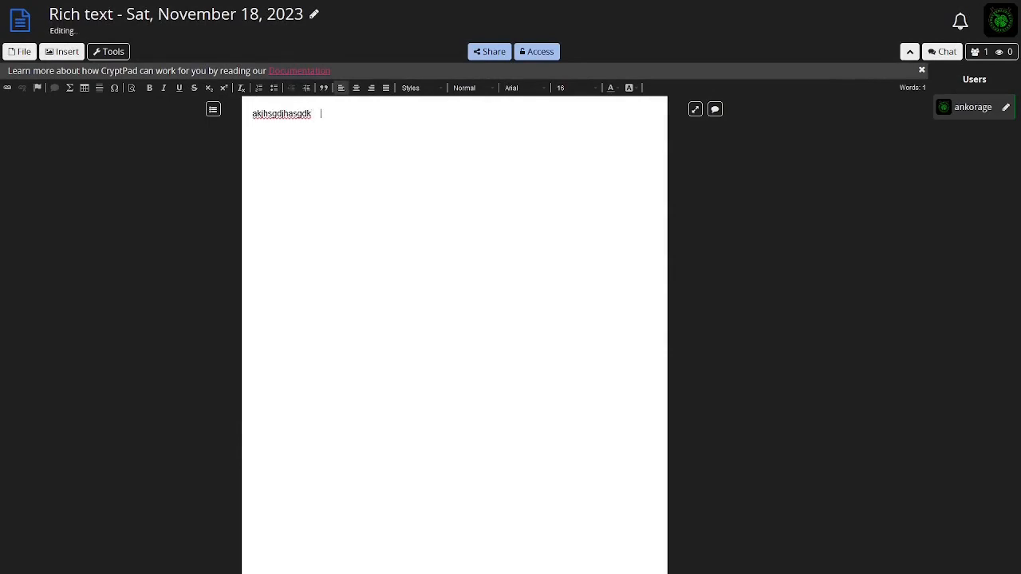
text(___________________ )
text(kjghdajkhsgdlkjas _)
text(____)
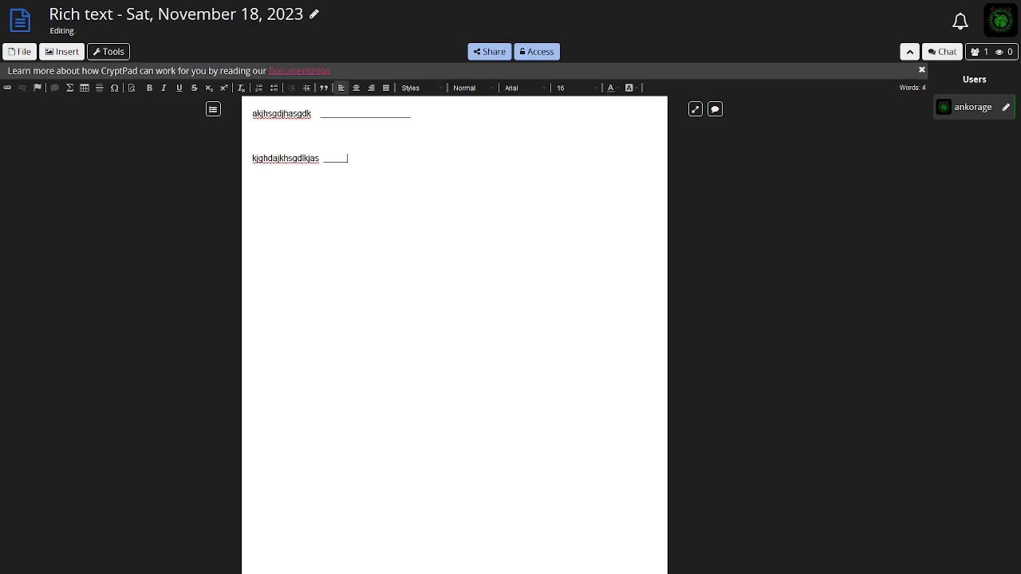
text(___________)
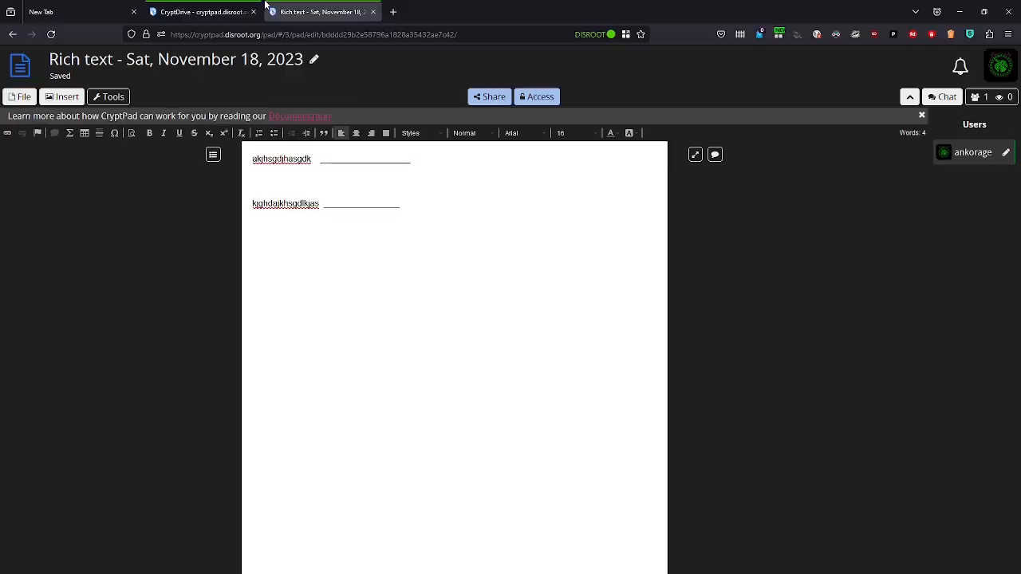
click(375, 13)
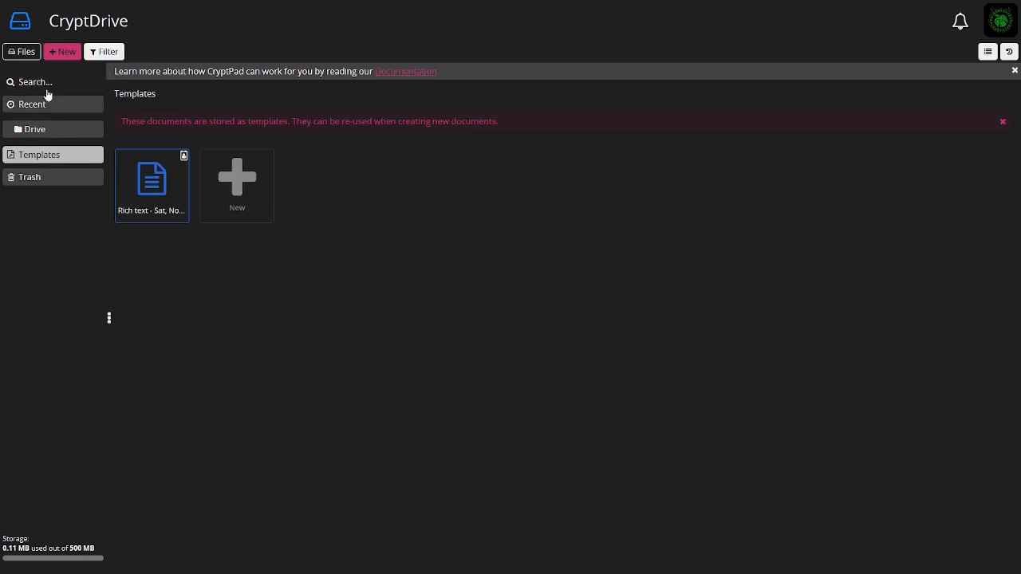
Open the rich text document from the drive to compare it with the template, then close its tab
click(43, 130)
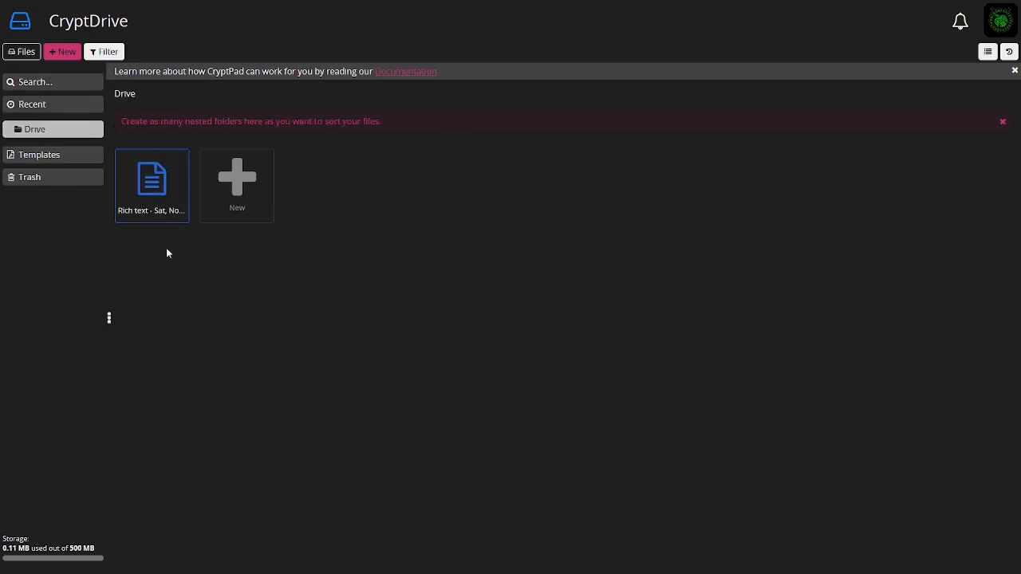
double_click(152, 189)
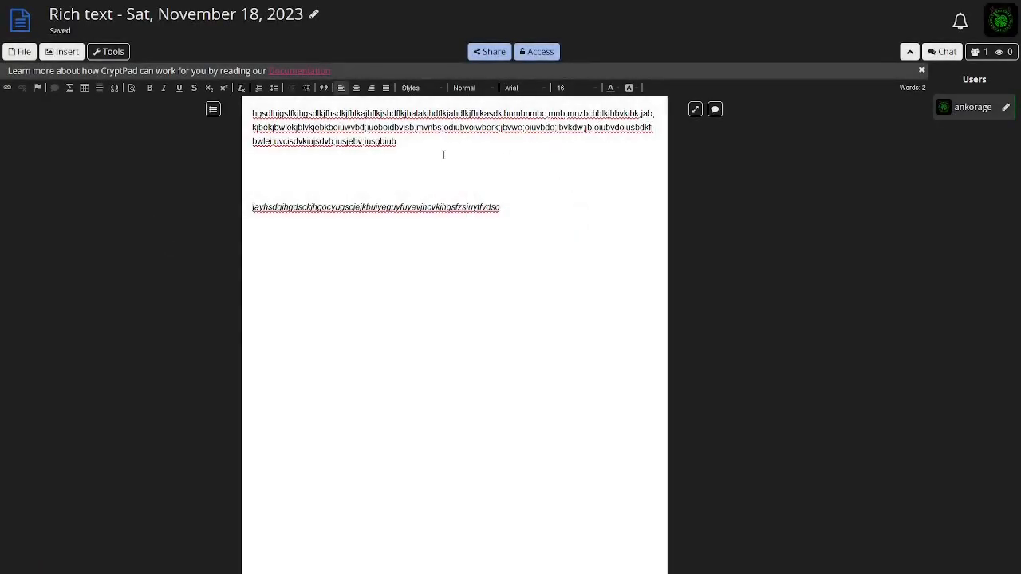
mouse_move(342, 2)
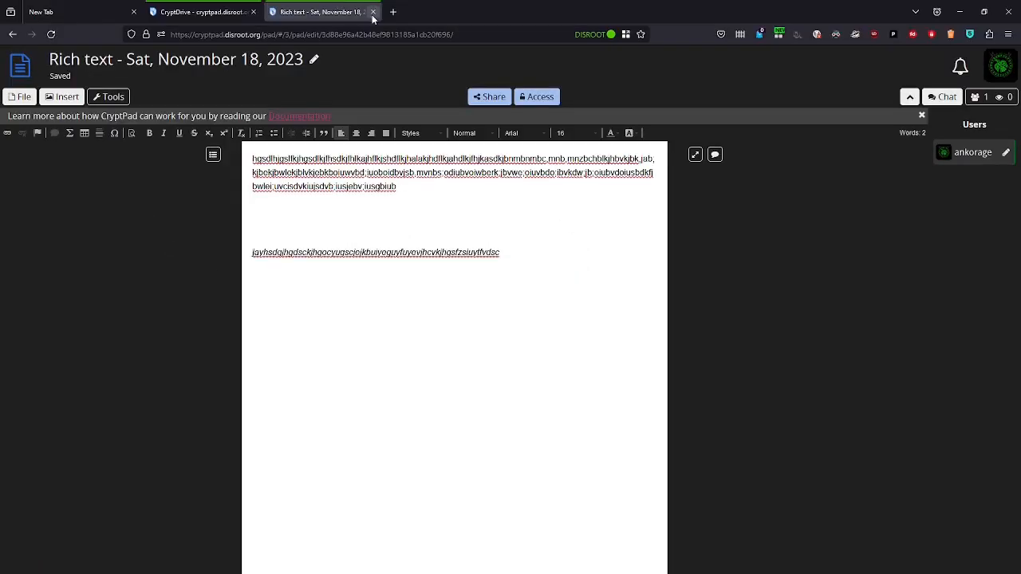
click(373, 12)
Open the rich text template from the Templates section to review it, then close its tab
click(48, 156)
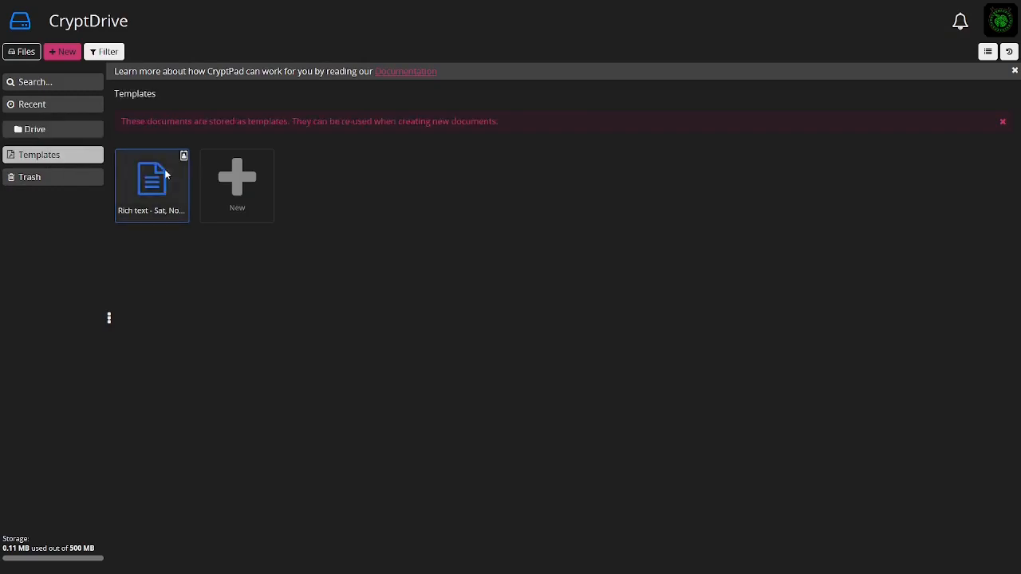
double_click(152, 189)
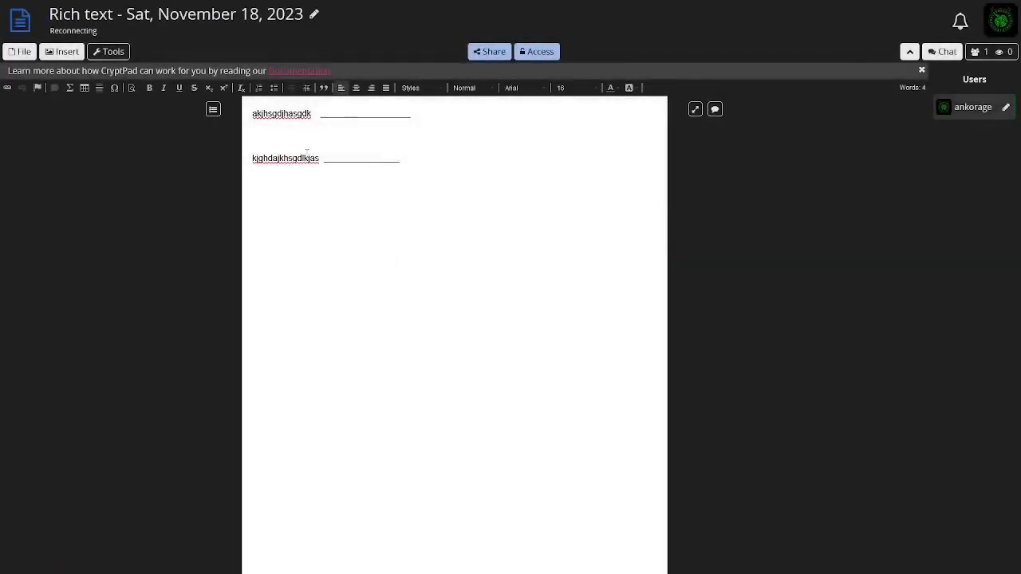
mouse_move(311, 2)
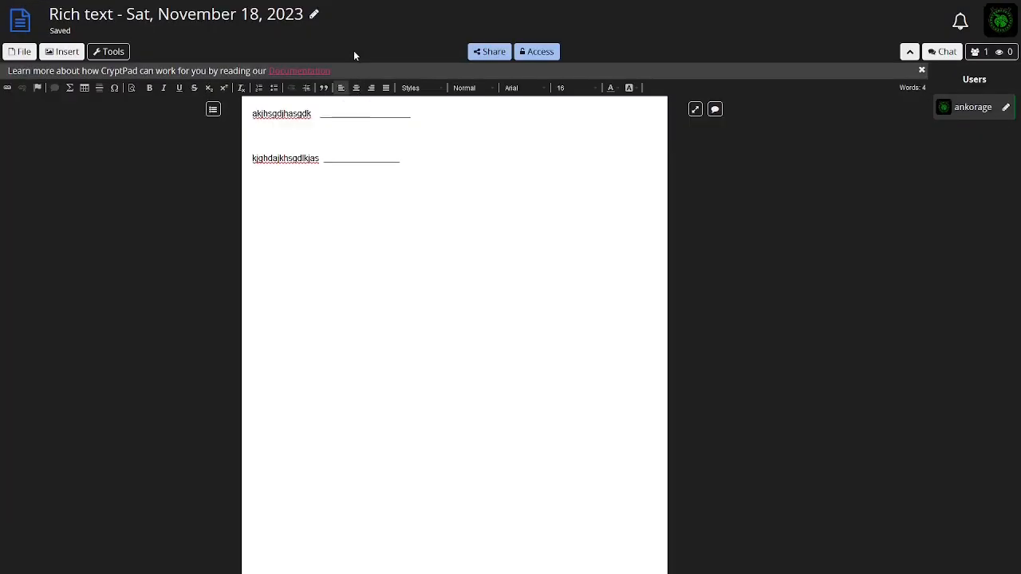
mouse_move(348, 3)
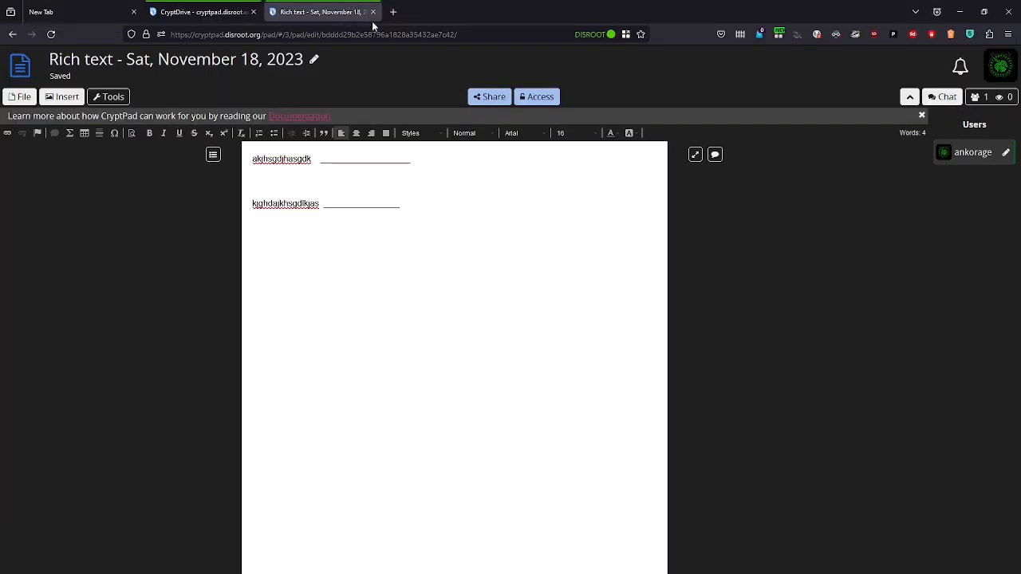
click(375, 13)
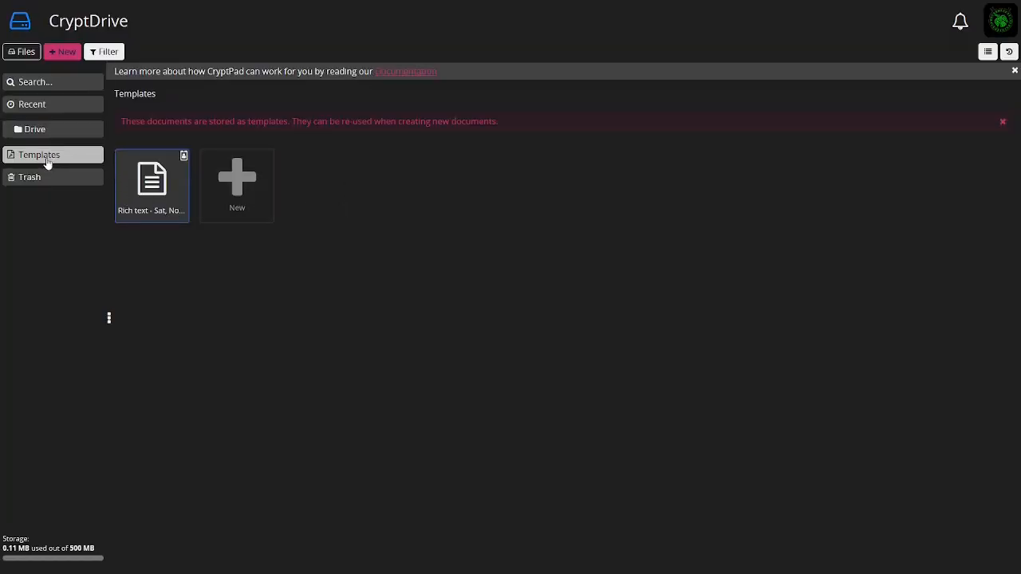
click(222, 195)
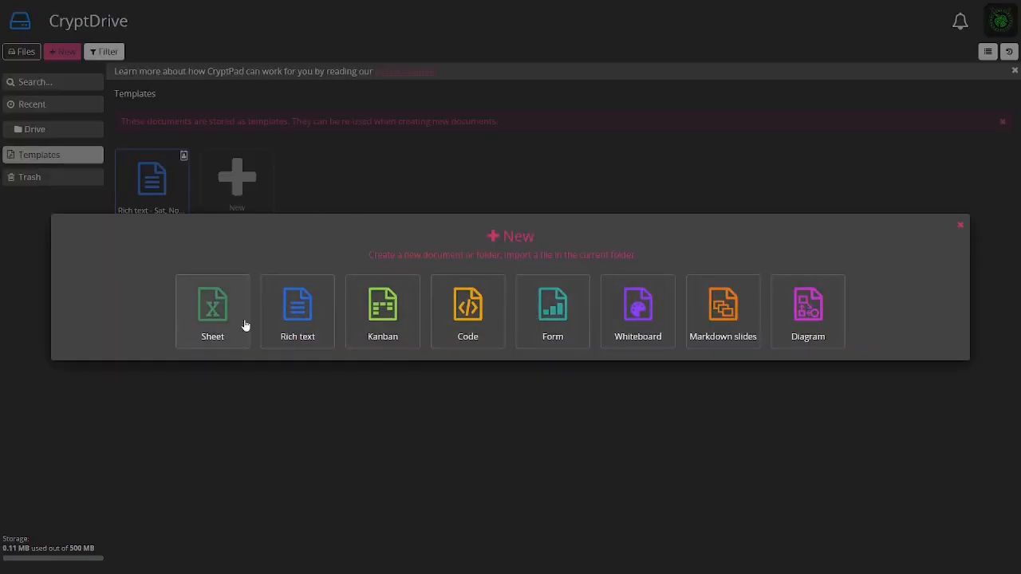
click(328, 474)
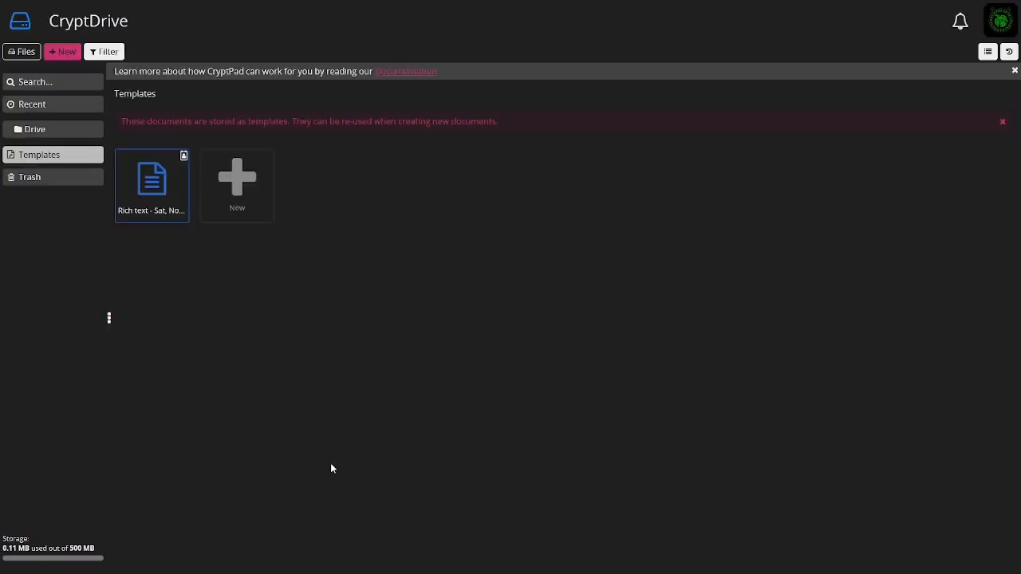
Make a copy of the rich text document in the drive, then close the copy's tab
click(52, 133)
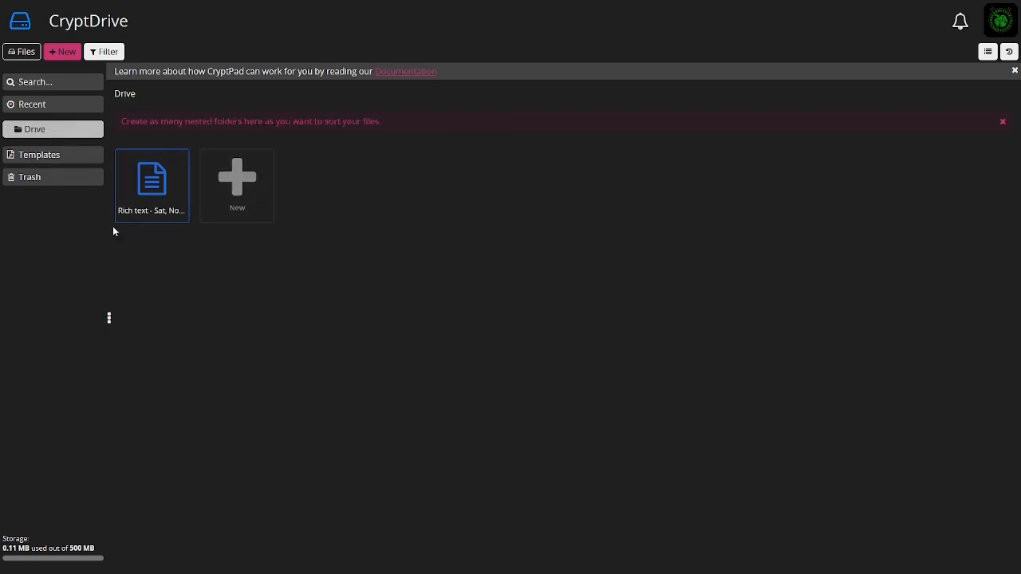
right_click(150, 187)
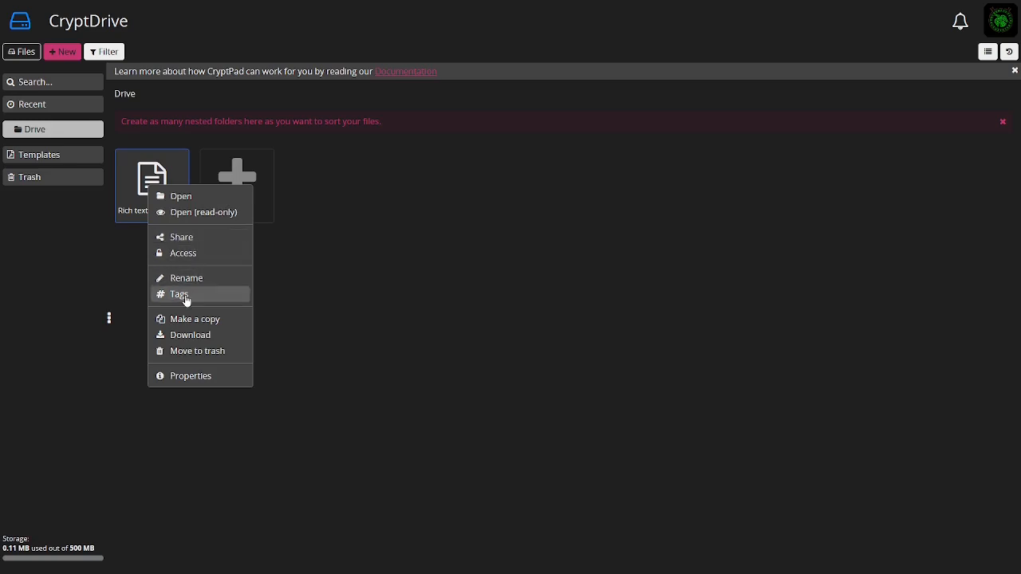
click(195, 319)
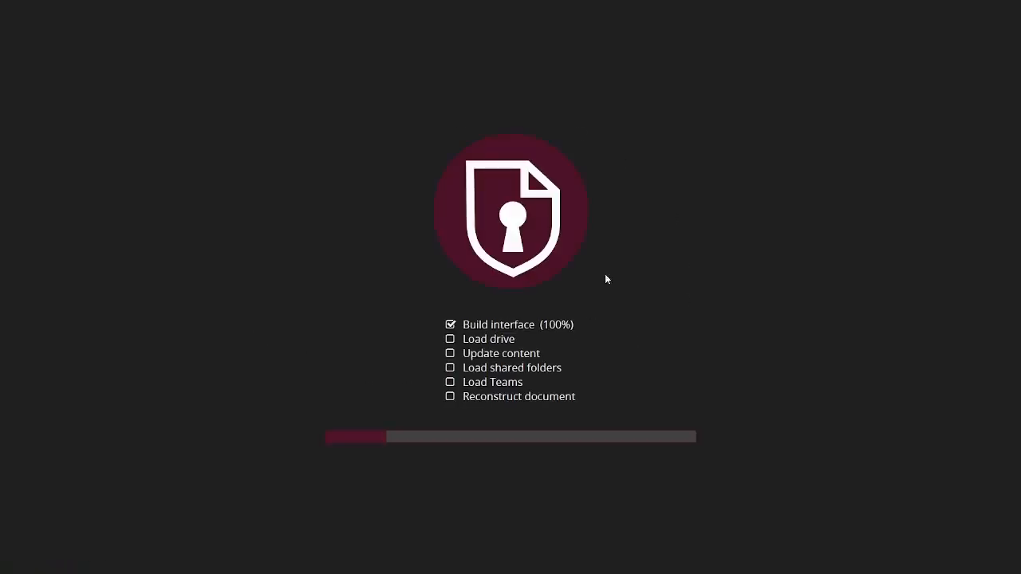
click(513, 390)
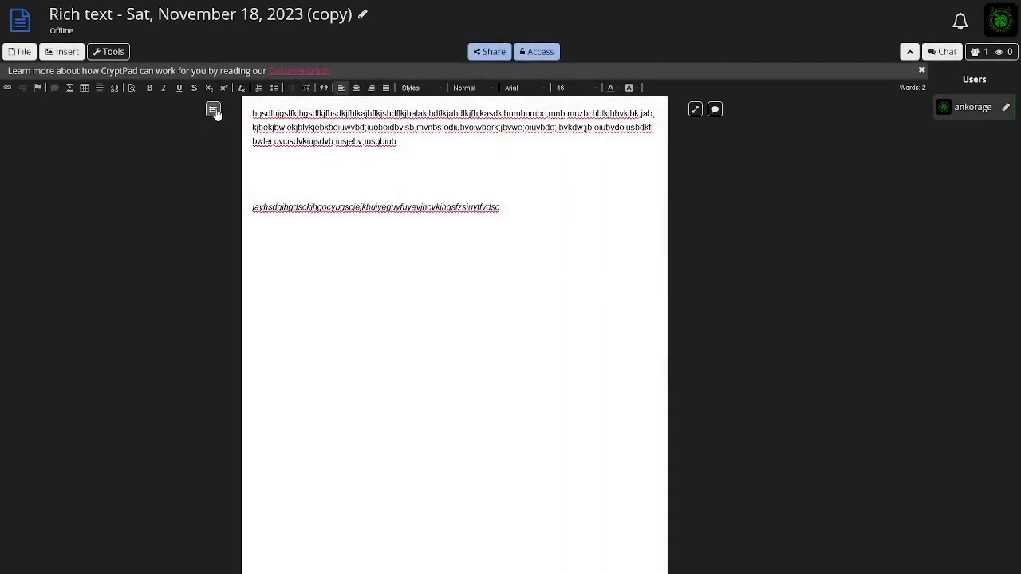
mouse_move(292, 9)
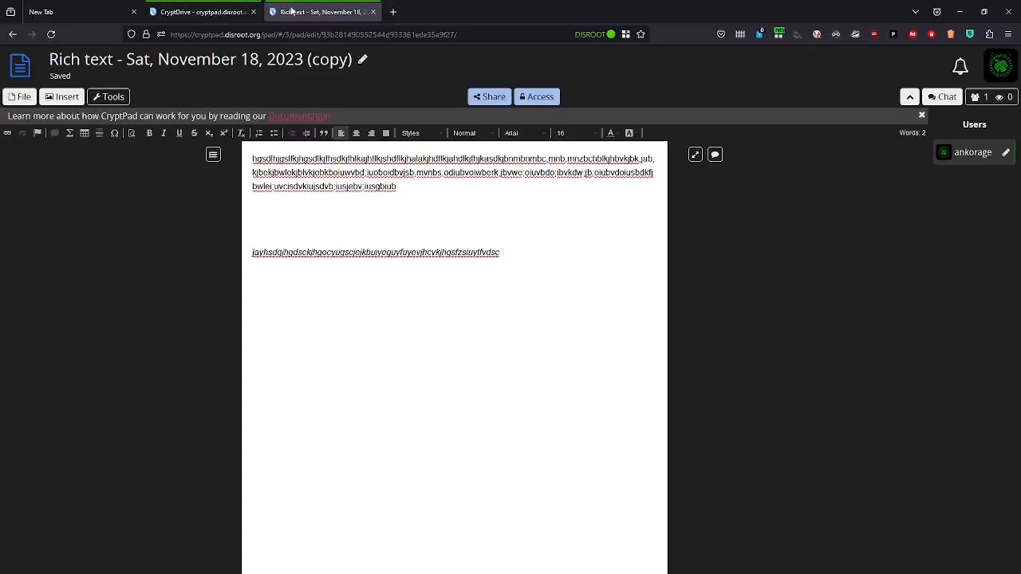
click(373, 11)
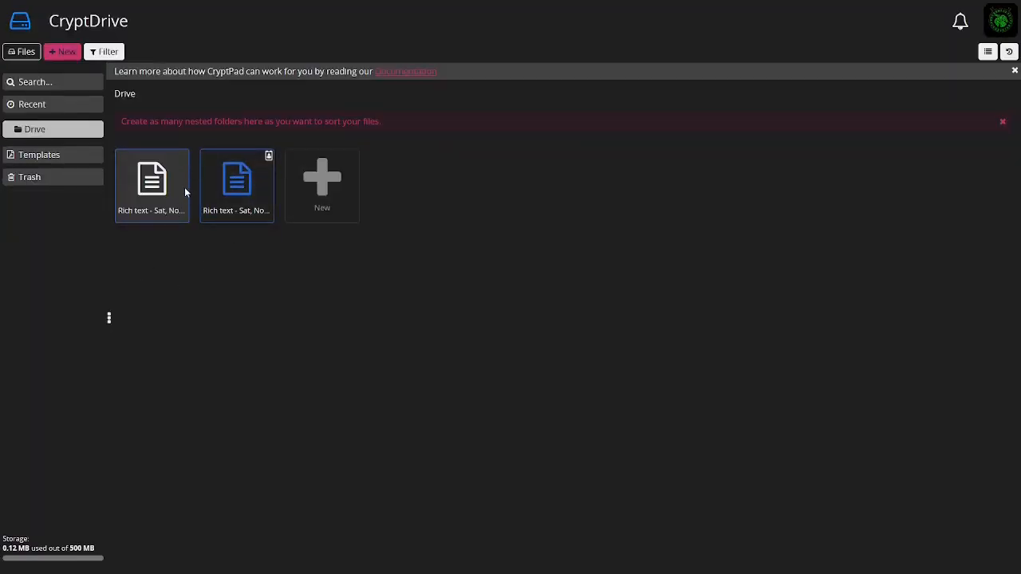
View the properties of the copied document, then close them
right_click(226, 191)
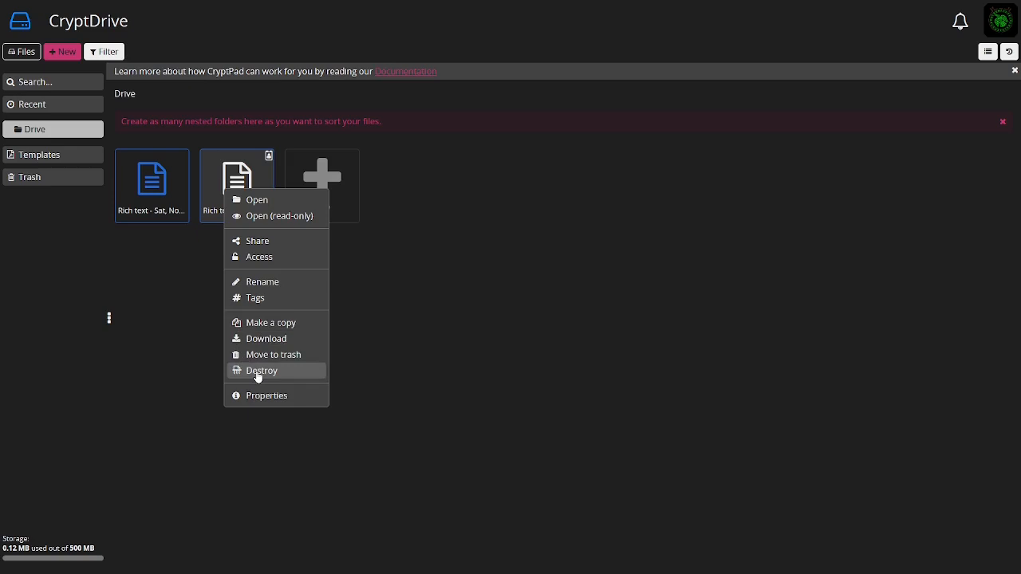
click(257, 395)
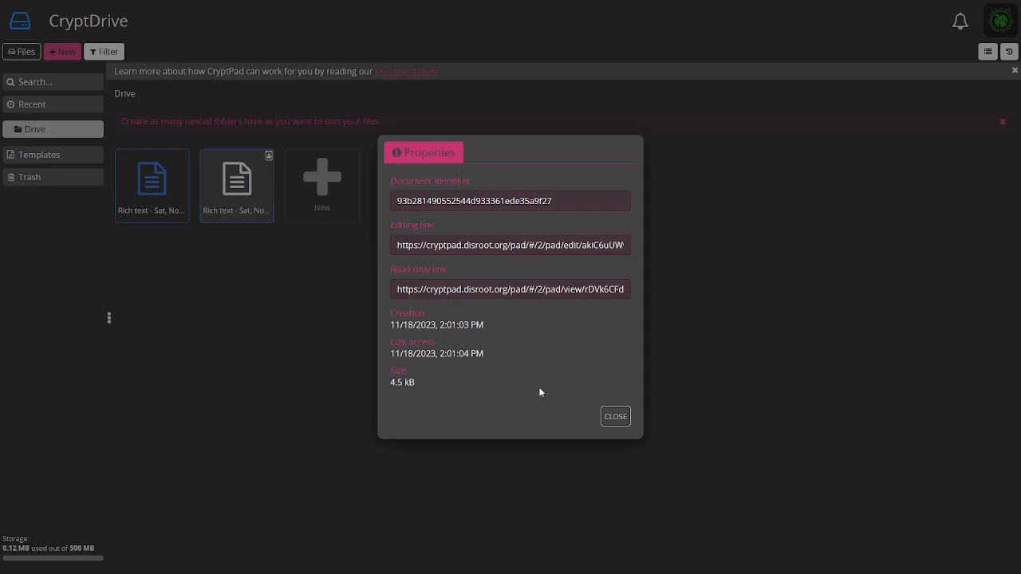
click(616, 417)
Destroy the copied rich text document from the drive
right_click(244, 179)
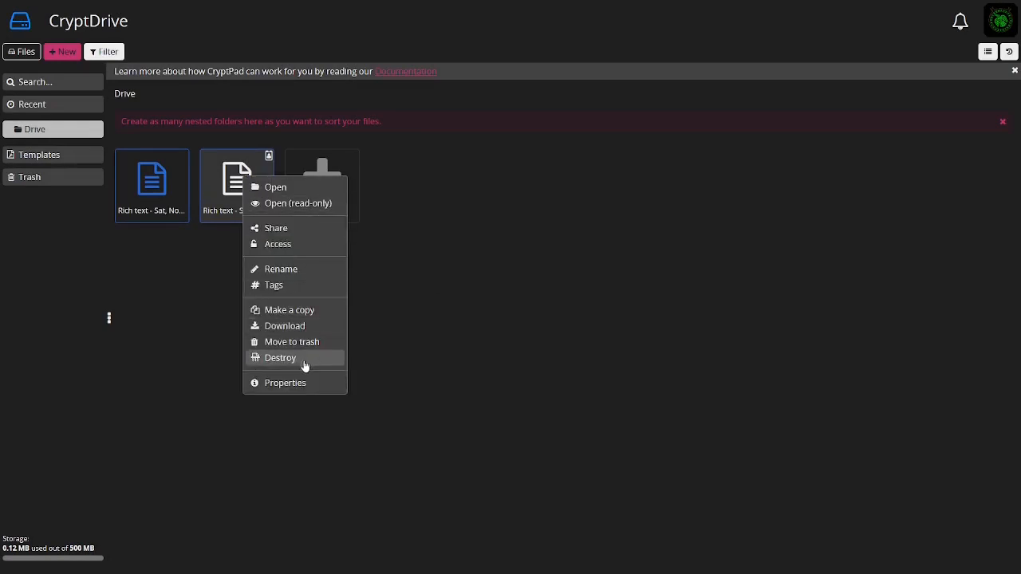
click(280, 359)
click(609, 299)
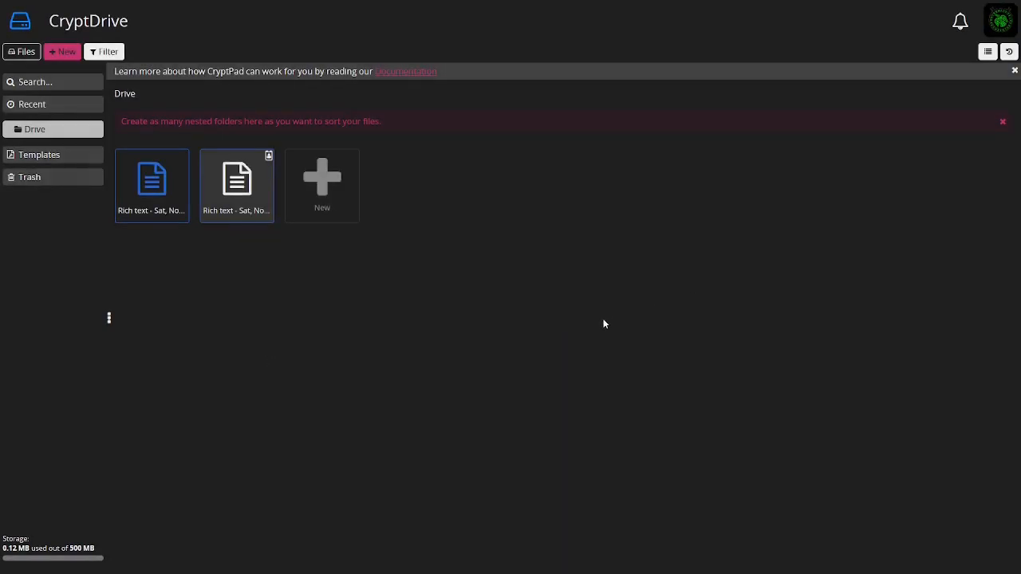
Move the remaining rich text document to the trash and empty the trash
right_click(181, 217)
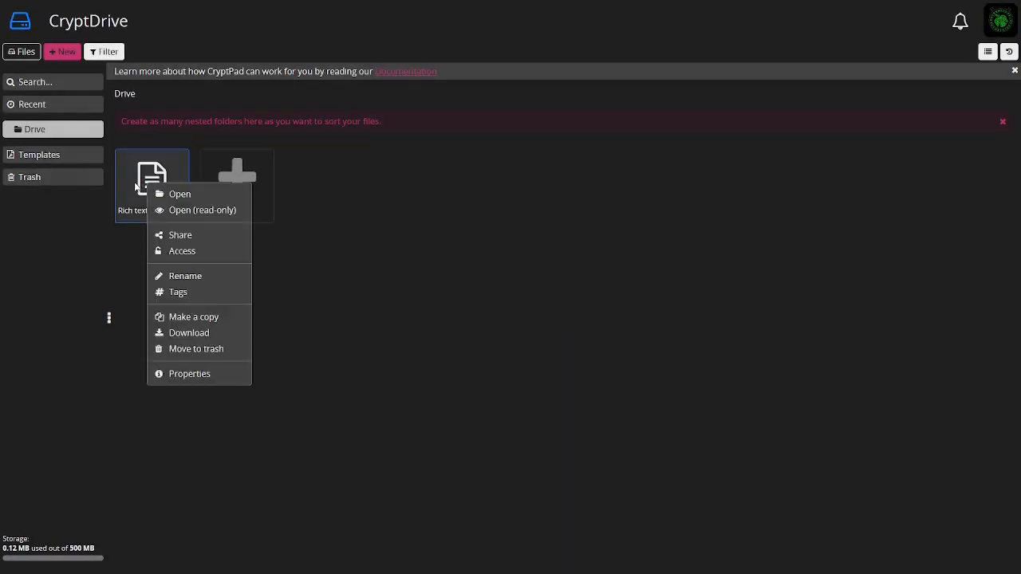
click(188, 351)
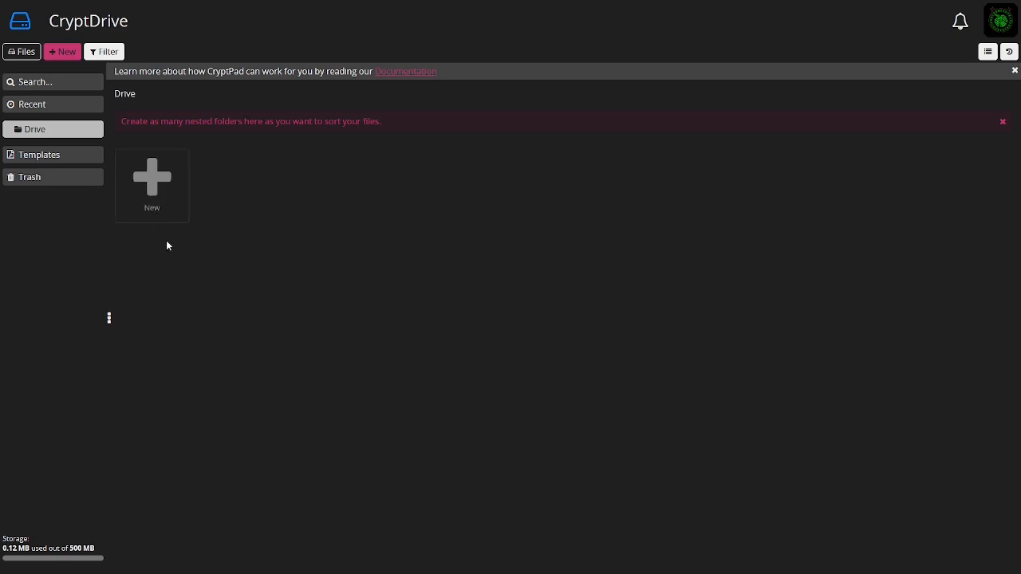
click(38, 179)
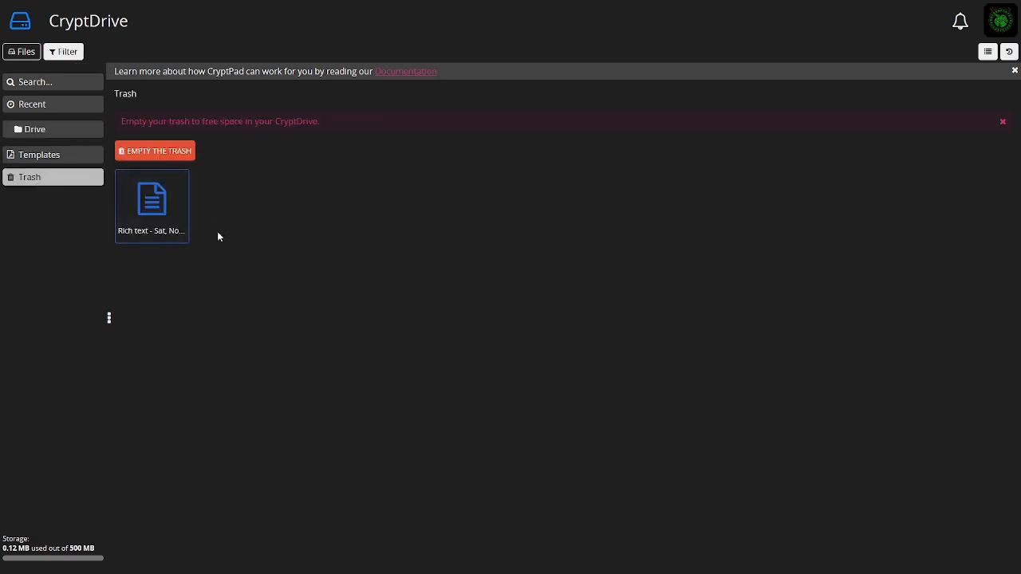
click(135, 150)
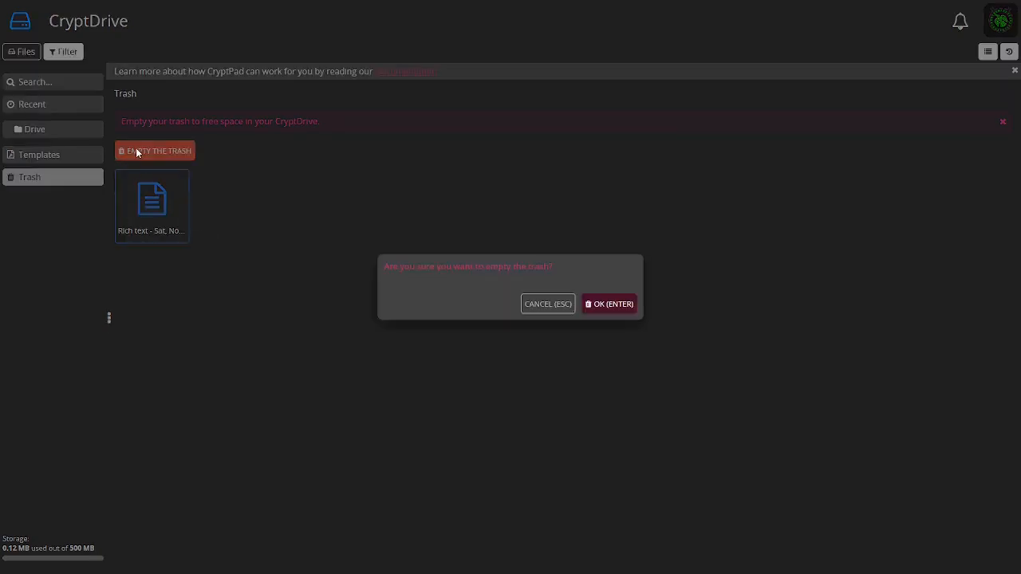
click(611, 305)
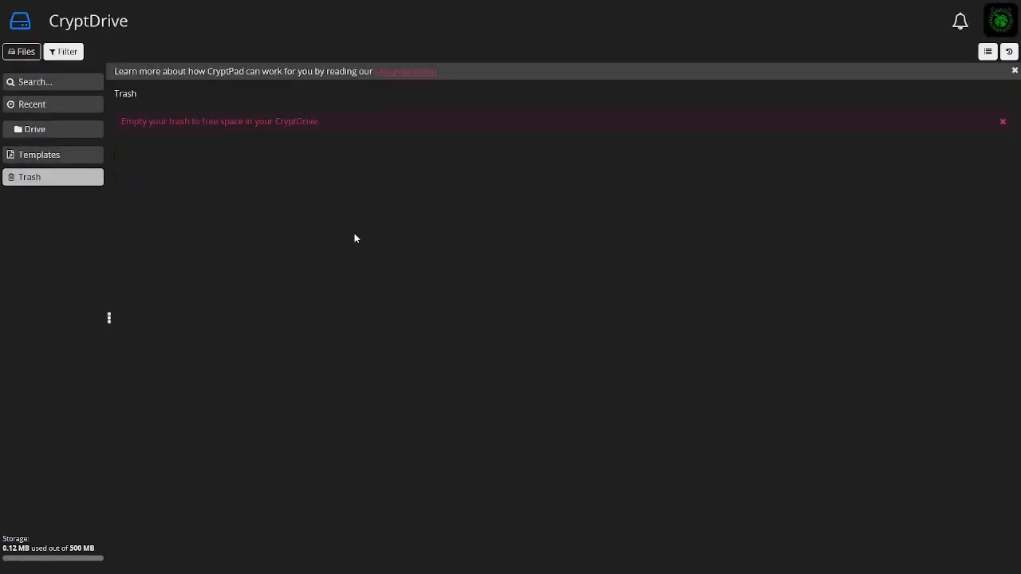
Create a new folder named "test 1" in the drive root
click(54, 131)
click(151, 182)
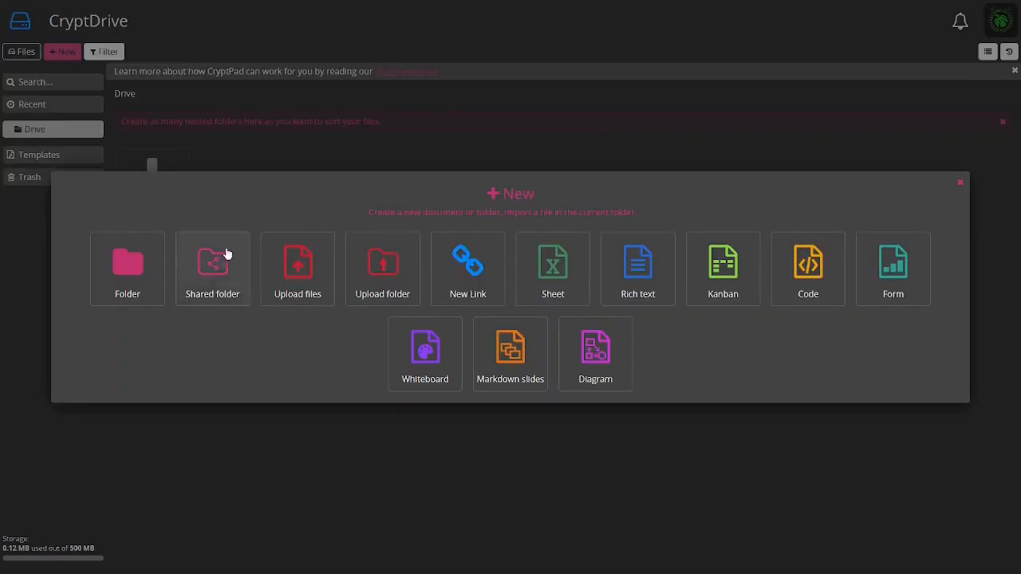
click(124, 272)
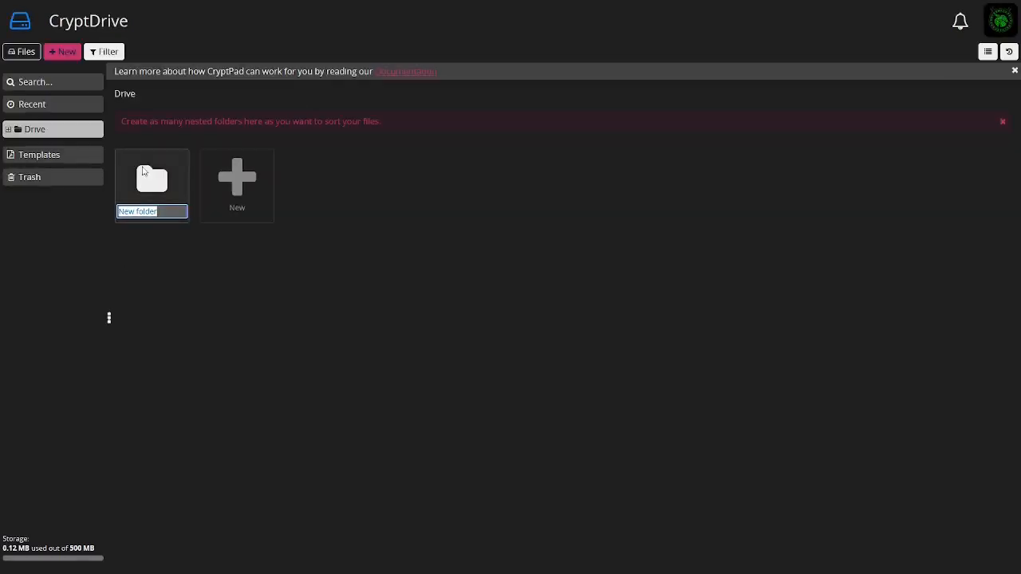
text(test 1)
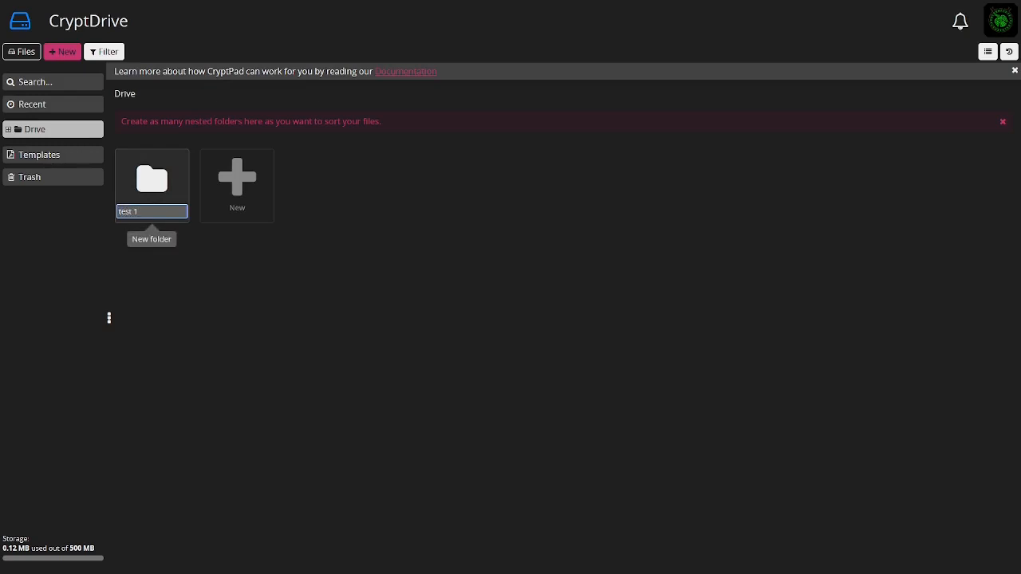
key(Return)
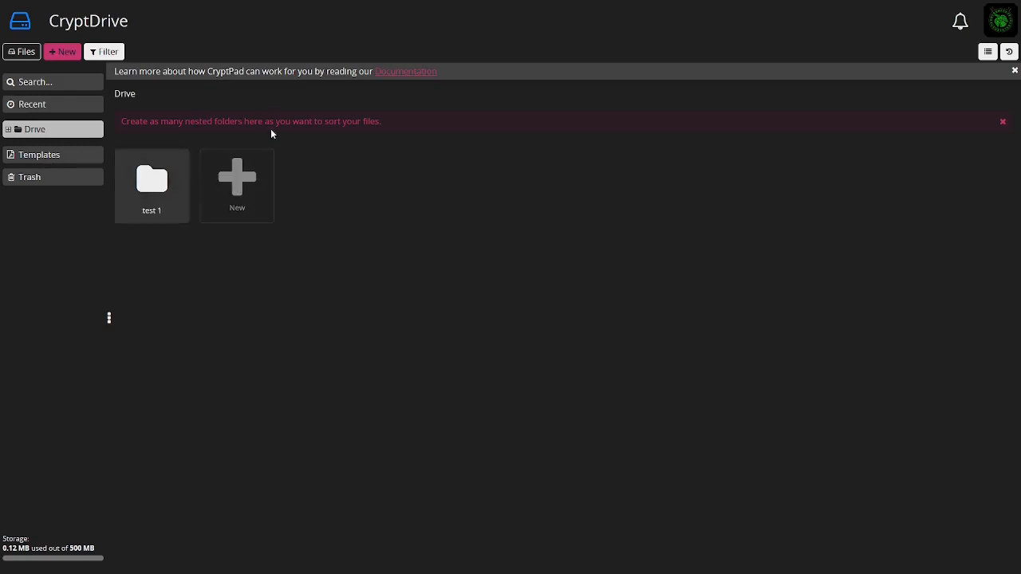
Open the test 1 folder and return to the drive root
click(244, 178)
key(Escape)
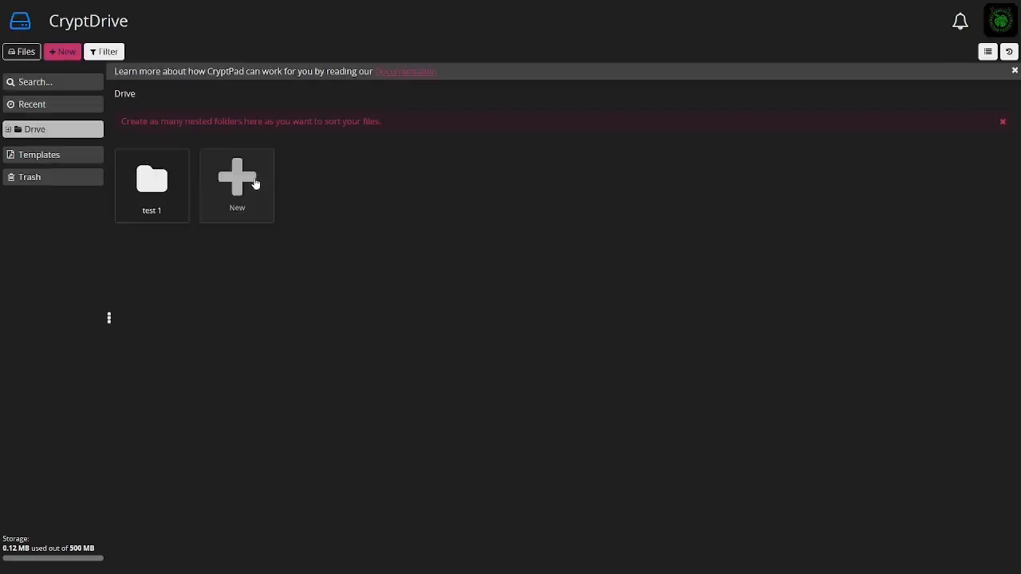
double_click(146, 193)
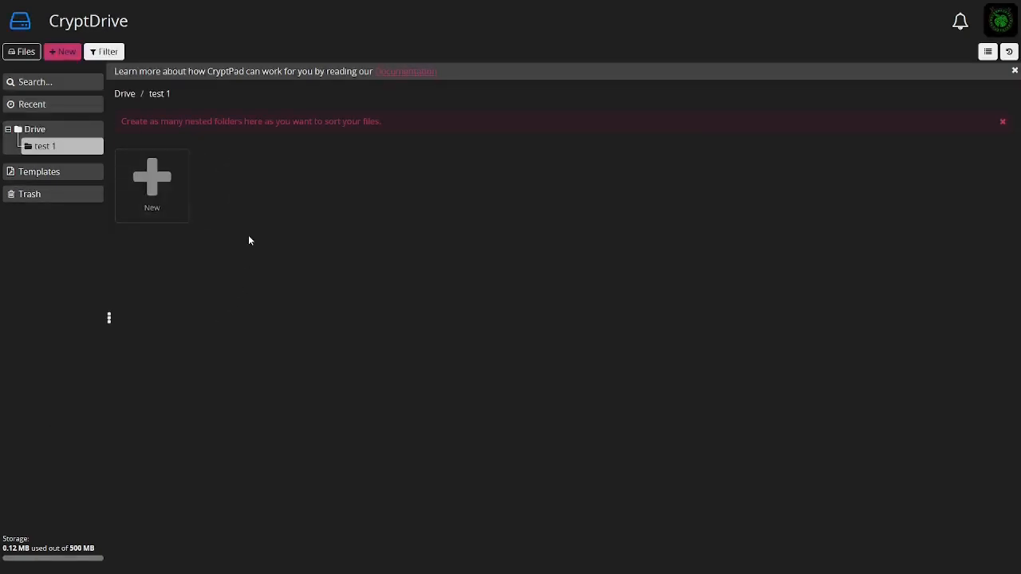
click(125, 94)
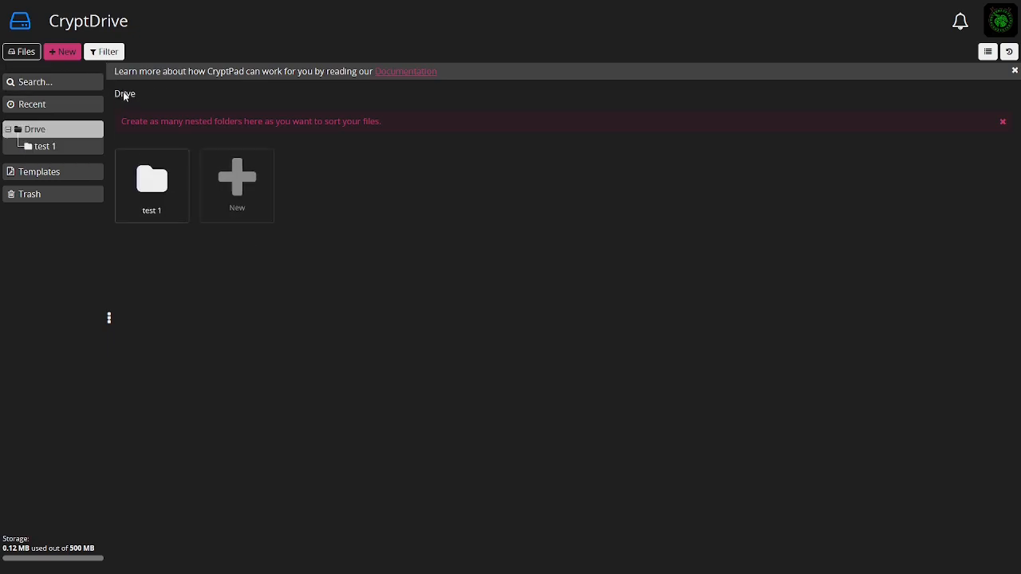
Create a shared folder named "Share test 1" without a password
click(234, 191)
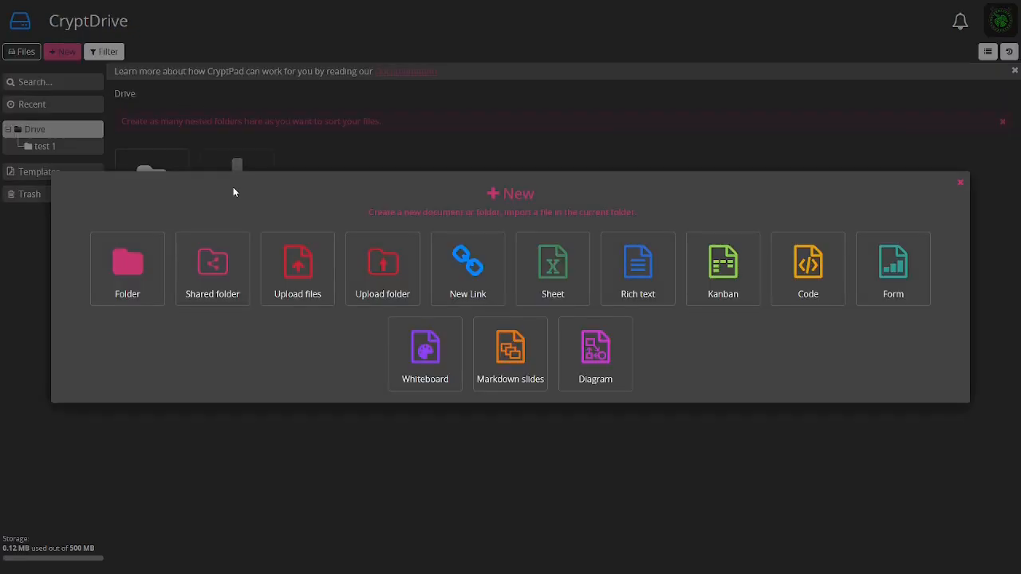
click(214, 275)
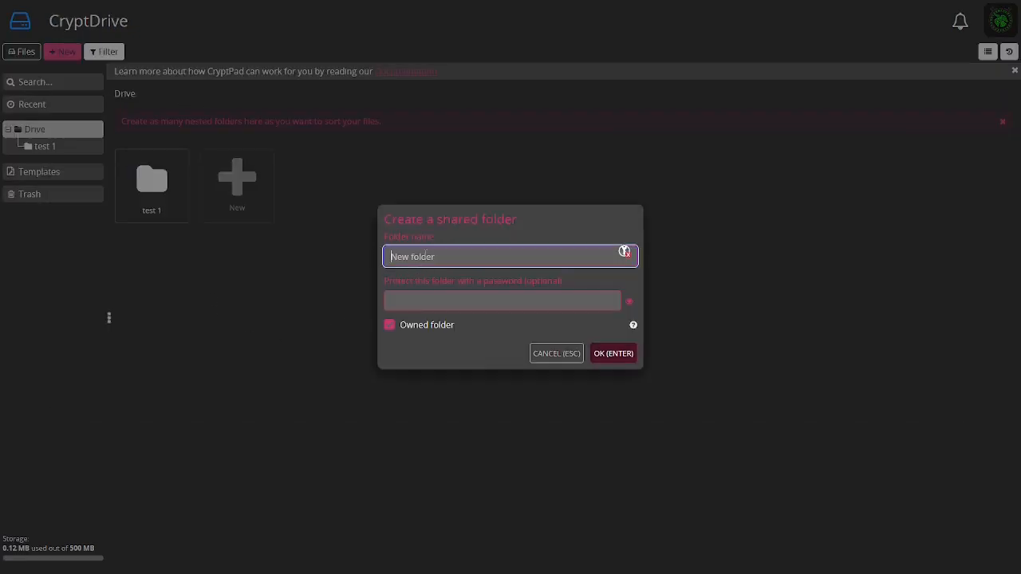
text(Share test 1)
key(Tab)
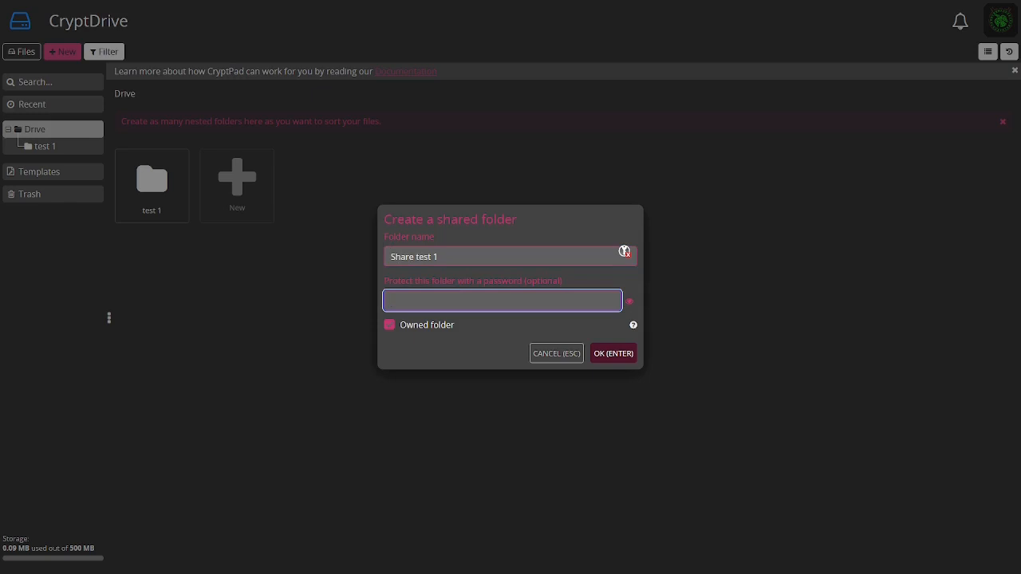
click(603, 361)
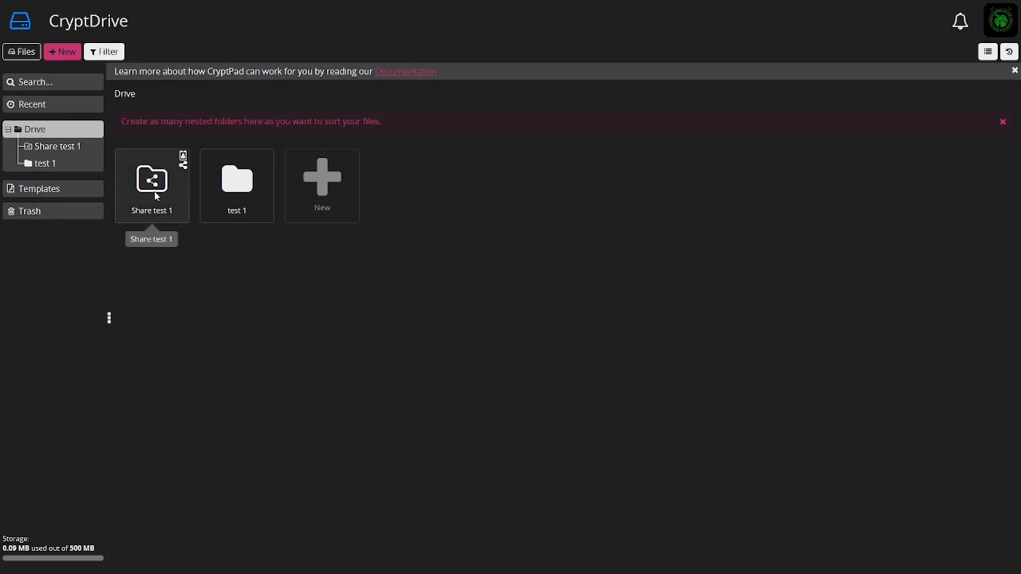
Open the Share test 1 folder, return to the drive root, and start an upload of files
double_click(159, 188)
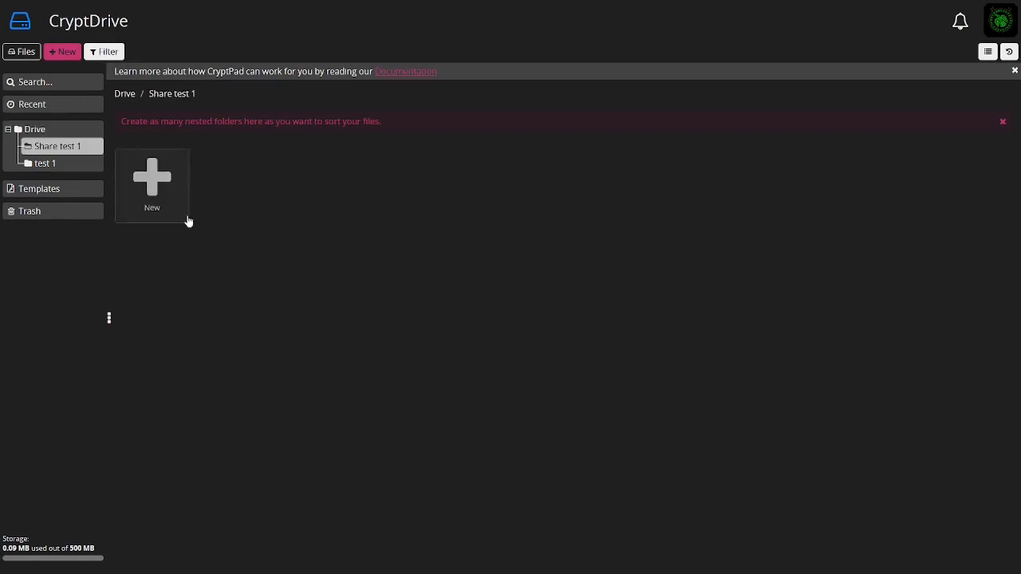
click(124, 95)
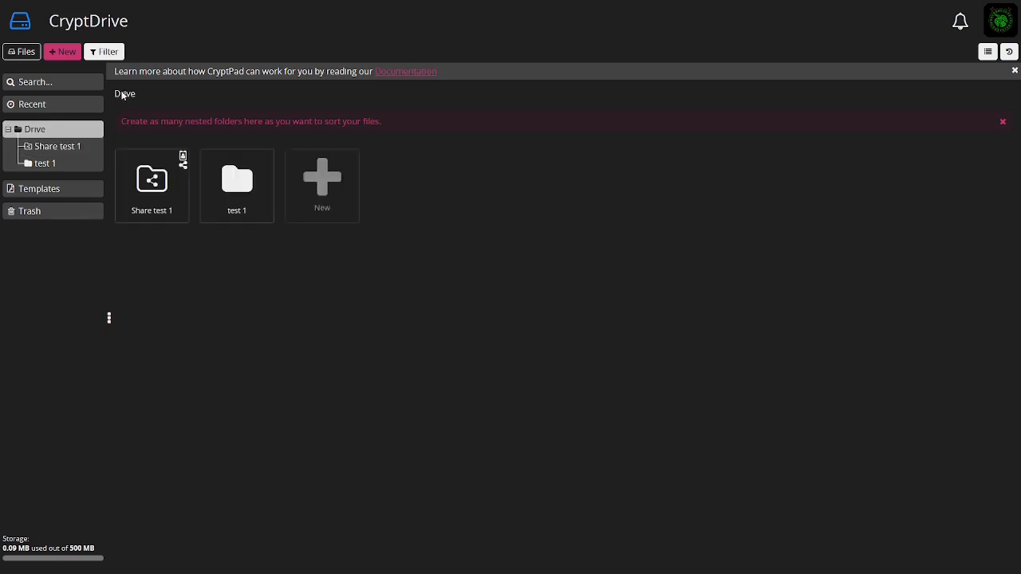
click(318, 187)
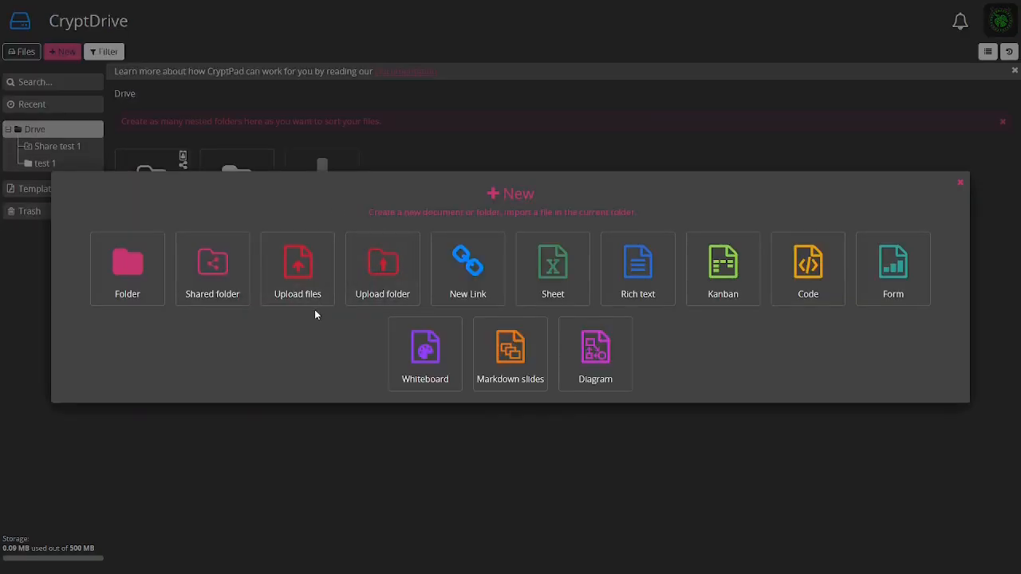
click(296, 271)
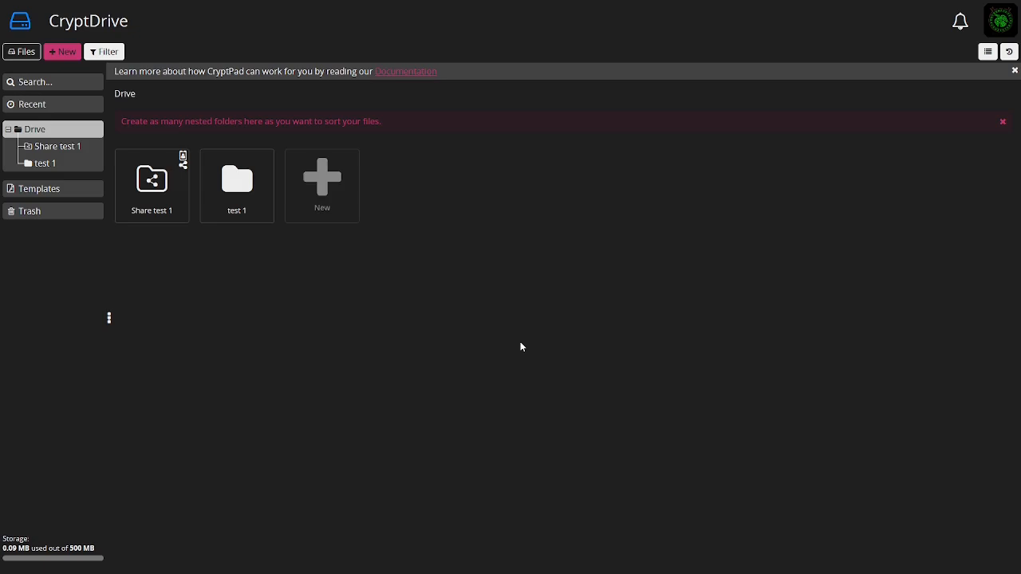
click(326, 192)
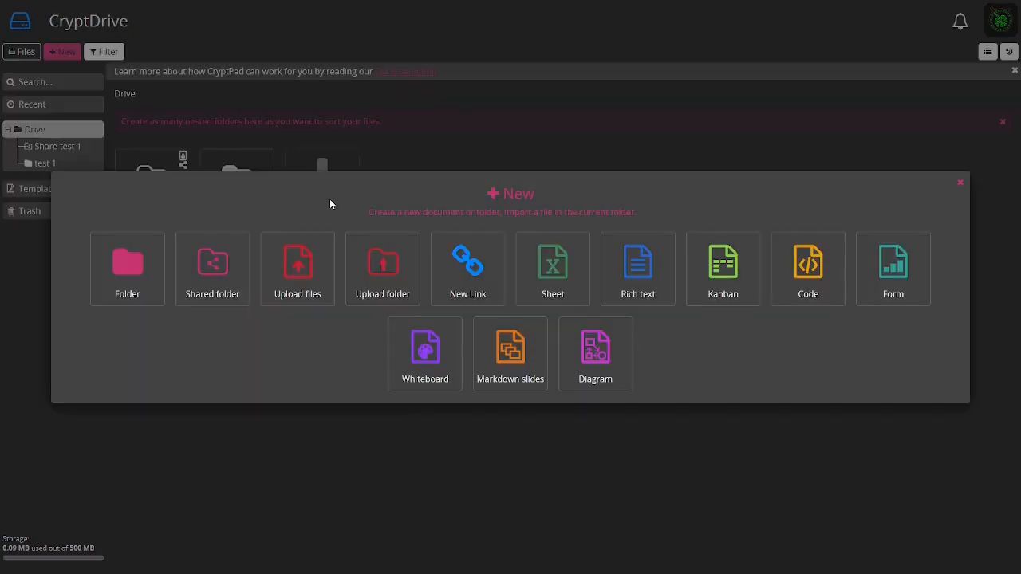
click(469, 267)
click(442, 247)
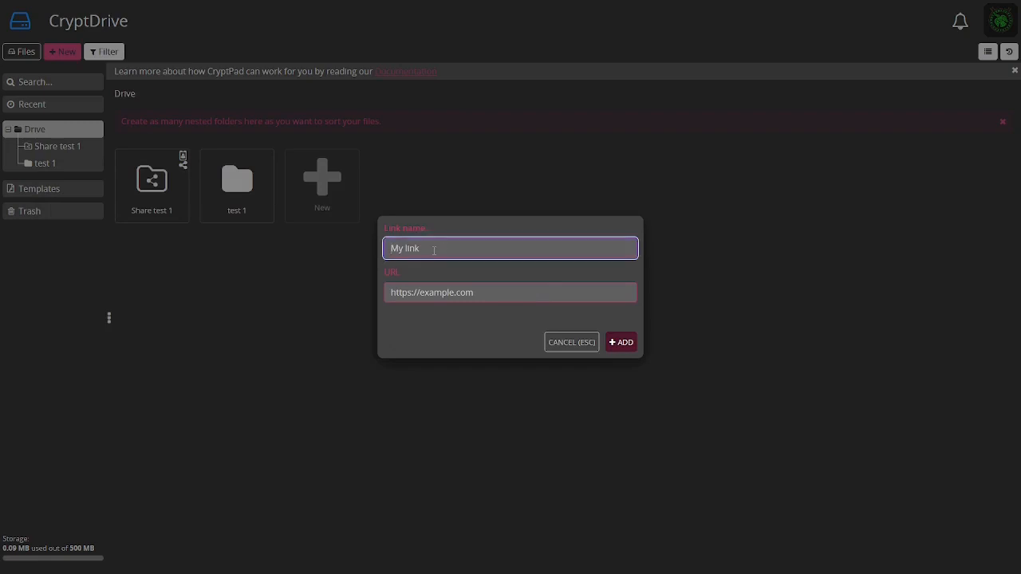
text(test 1)
click(483, 293)
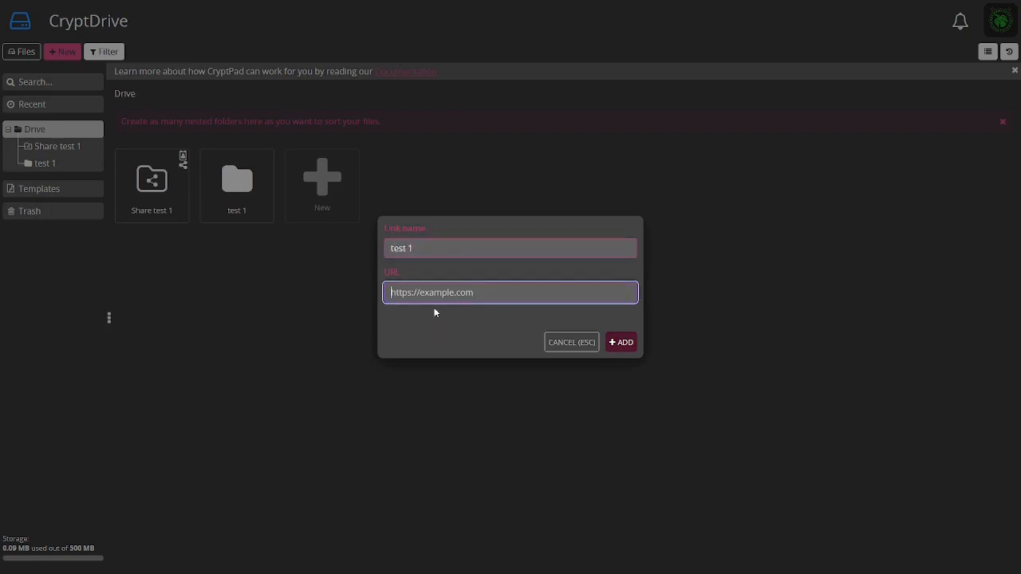
click(621, 348)
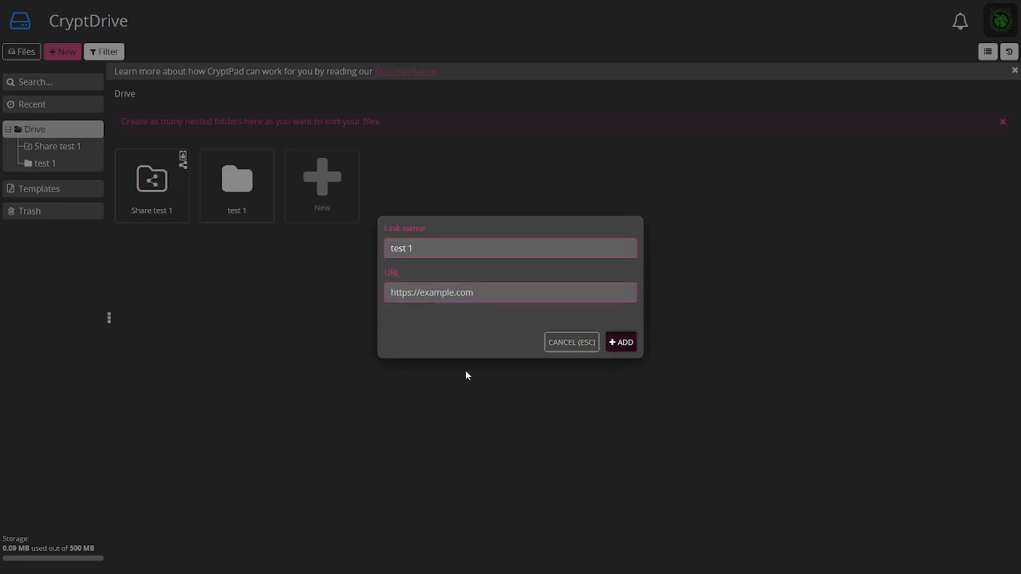
click(464, 294)
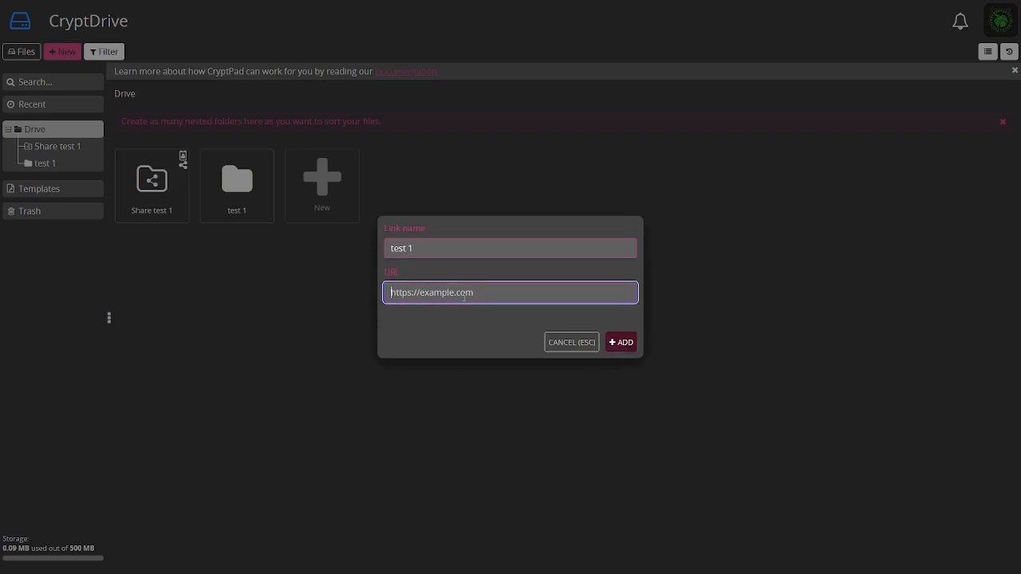
text(https:)
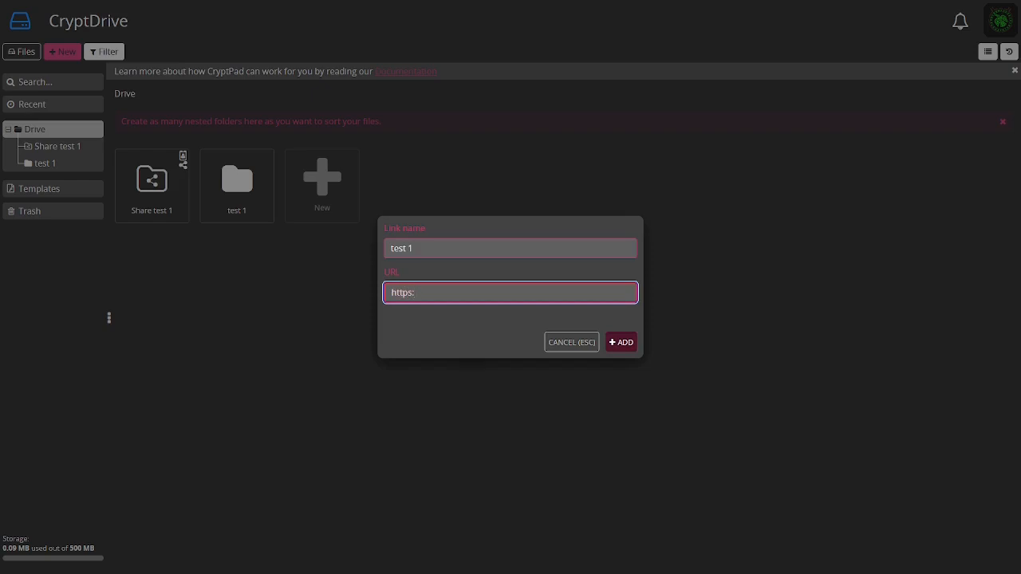
text(//kjsahdkashkd.com)
key(Return)
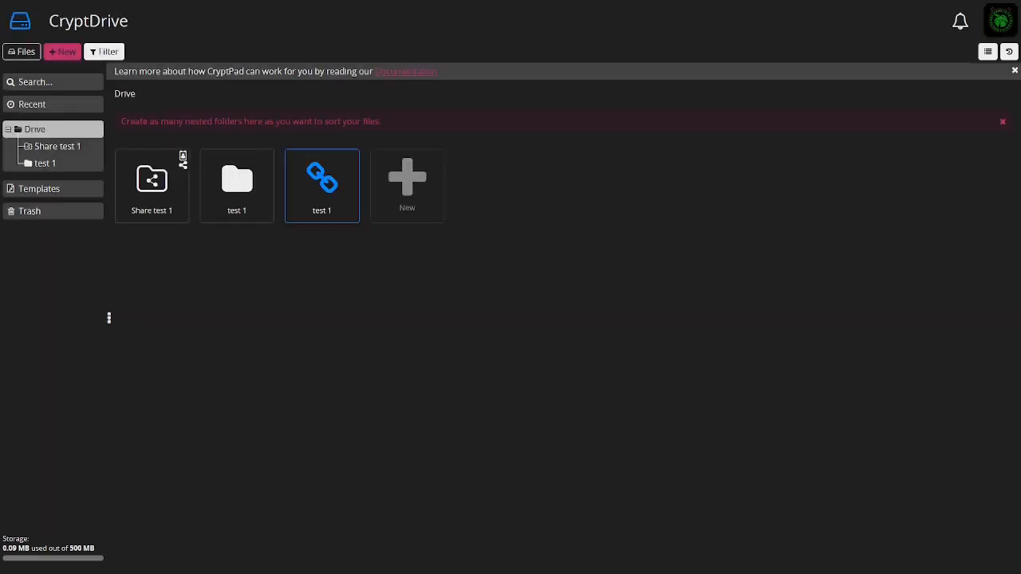
Create a new blank owned sheet, select a couple of cells, and close the sheet's tab
click(411, 188)
click(554, 275)
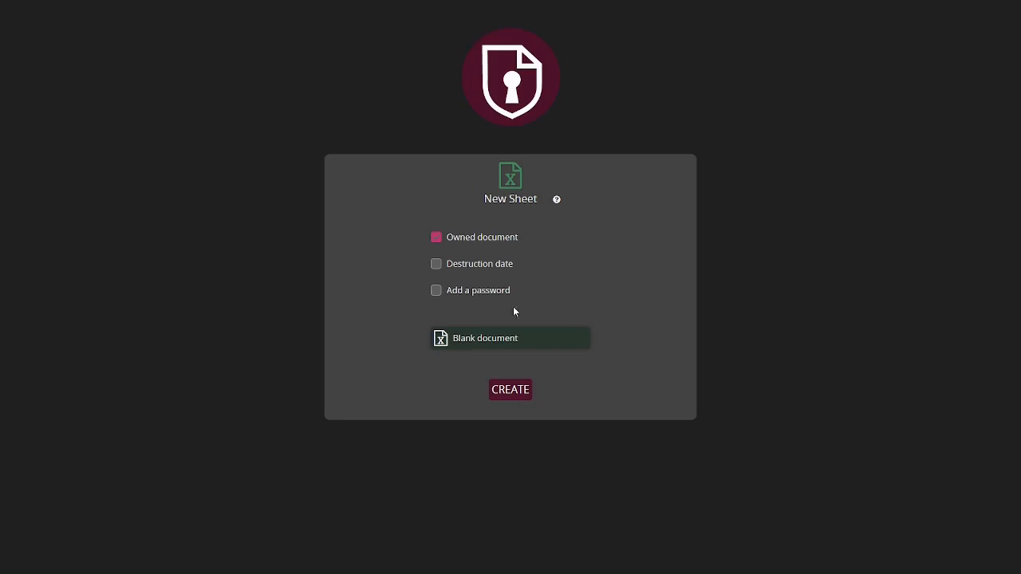
click(513, 391)
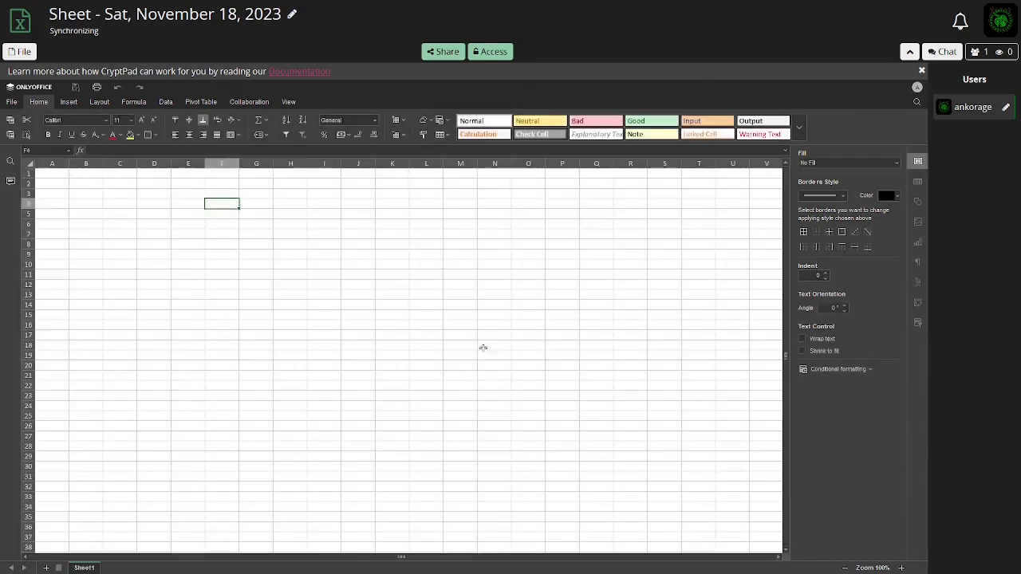
click(148, 201)
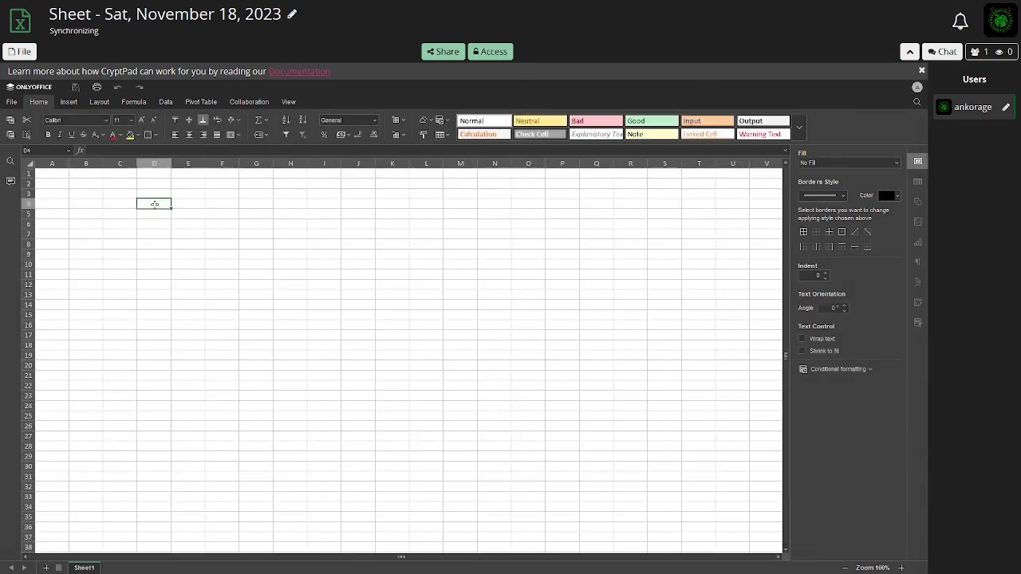
click(256, 325)
click(497, 214)
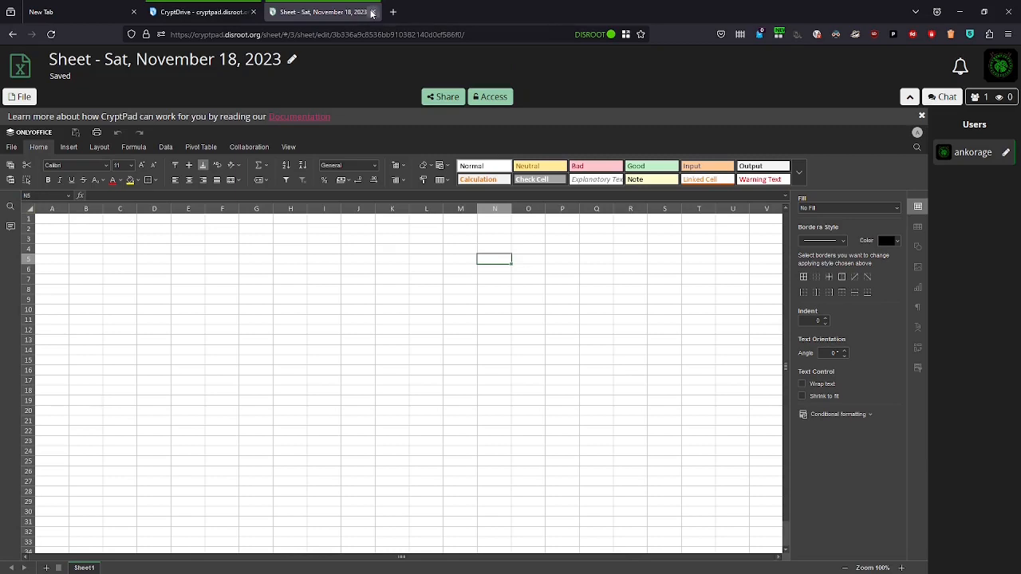
click(374, 12)
Create a new blank Kanban board and move the To Do column one place right and back
click(514, 193)
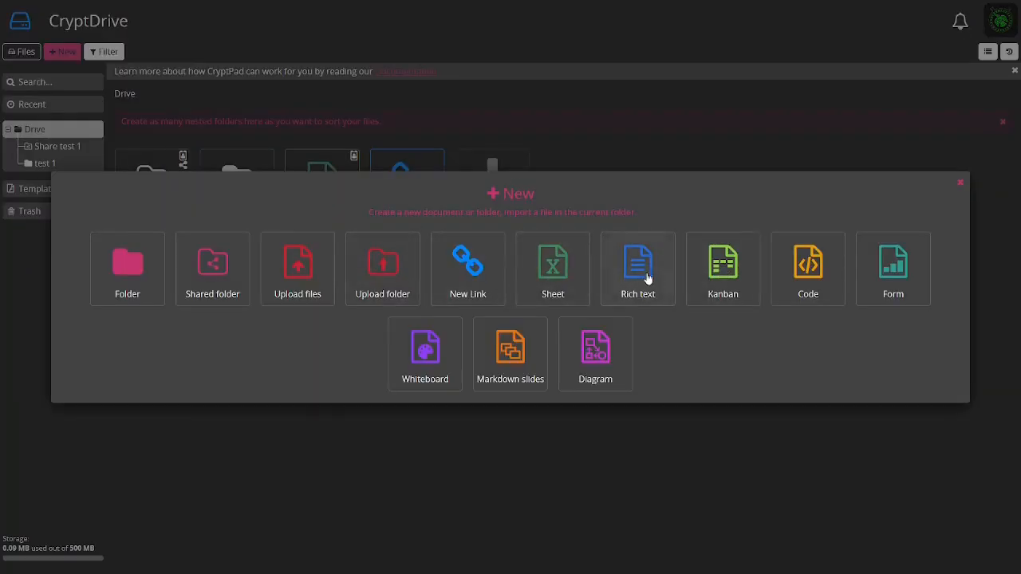
click(725, 273)
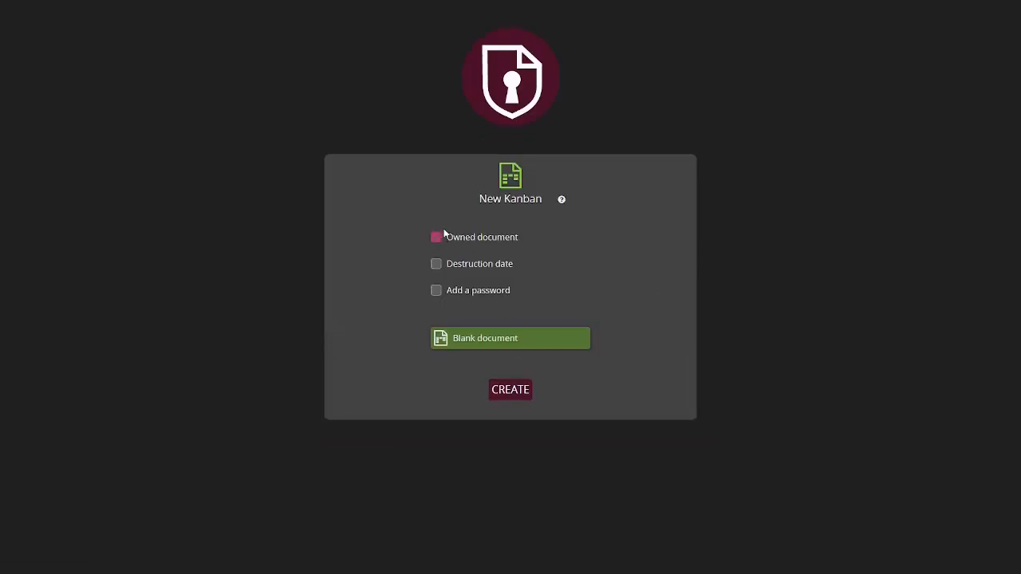
click(520, 392)
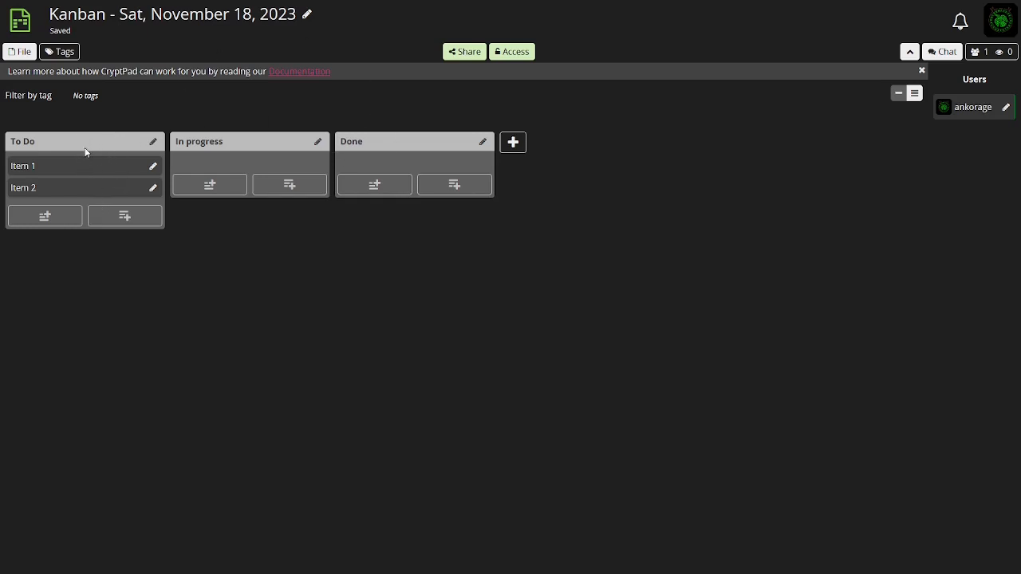
drag(63, 140, 225, 142)
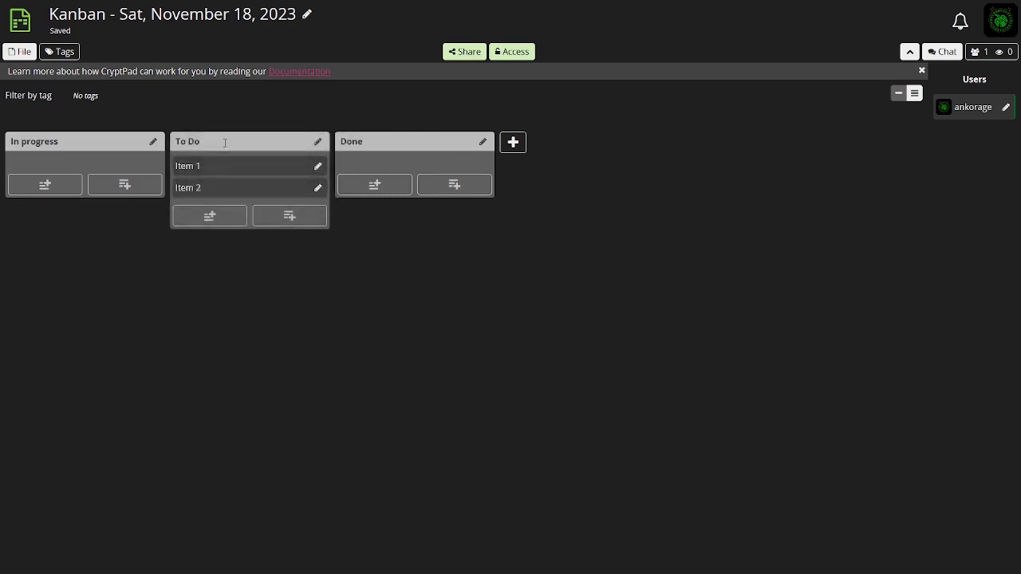
mouse_move(215, 144)
mouse_down()
mouse_move(396, 133)
mouse_move(309, 115)
mouse_move(50, 139)
mouse_up()
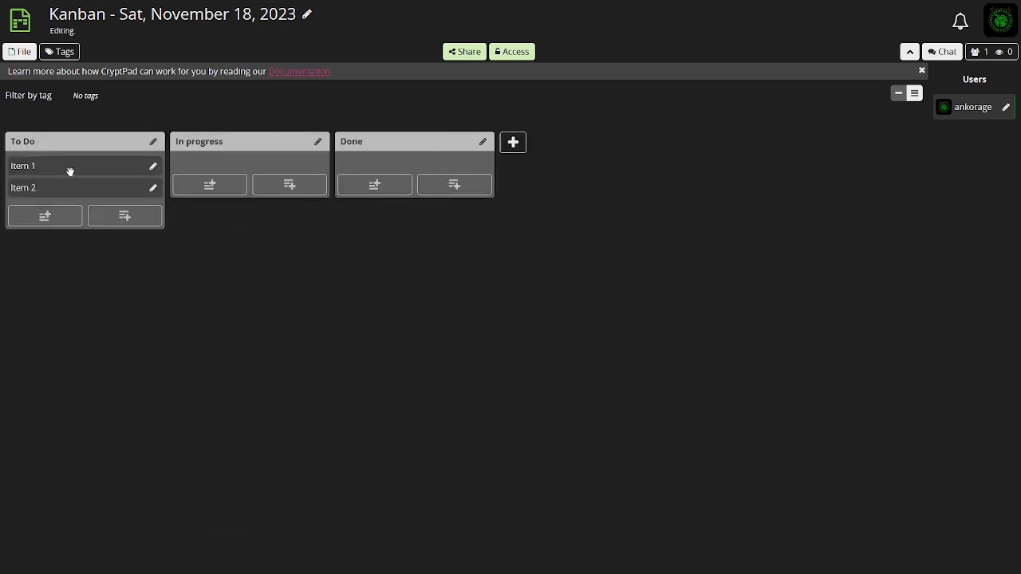
Rename the To Do column to "test 1" and set its colour to green
click(153, 142)
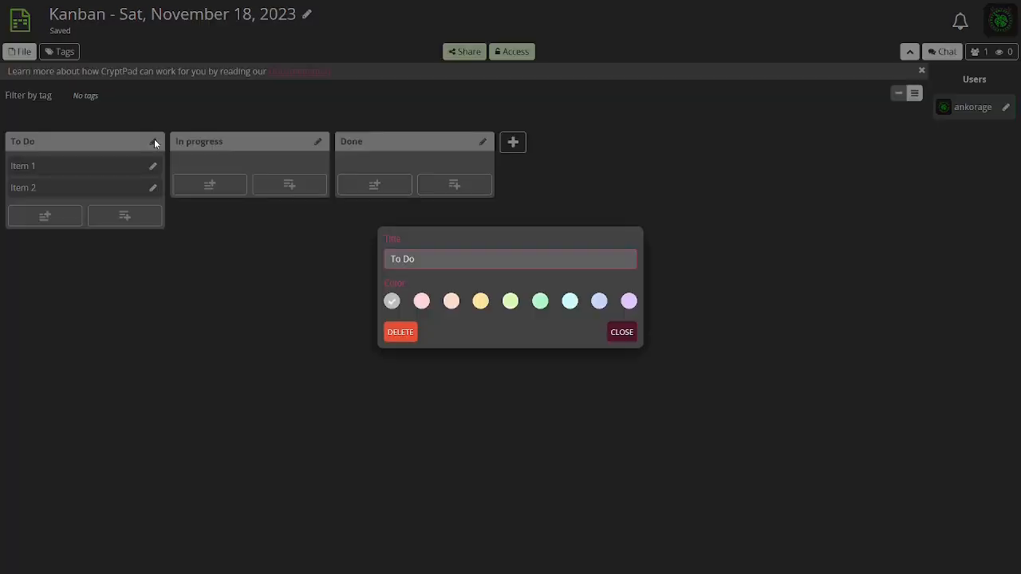
drag(423, 259, 369, 258)
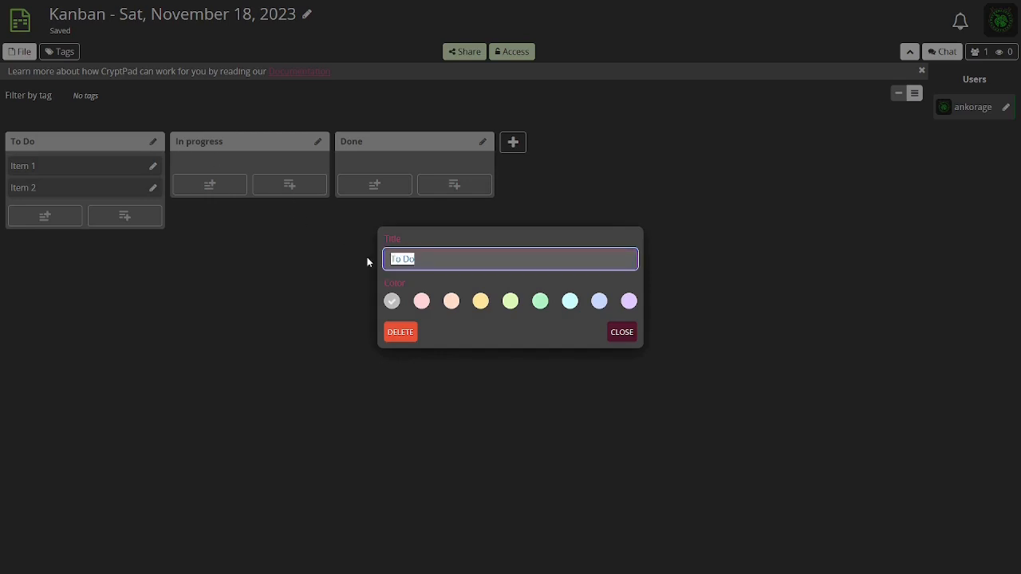
text(test 1)
click(541, 304)
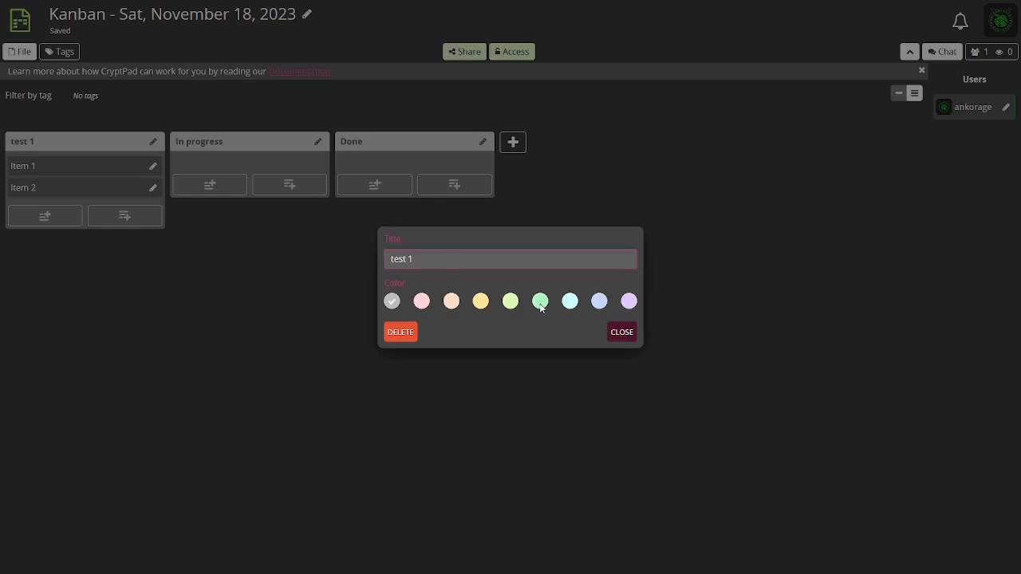
click(621, 335)
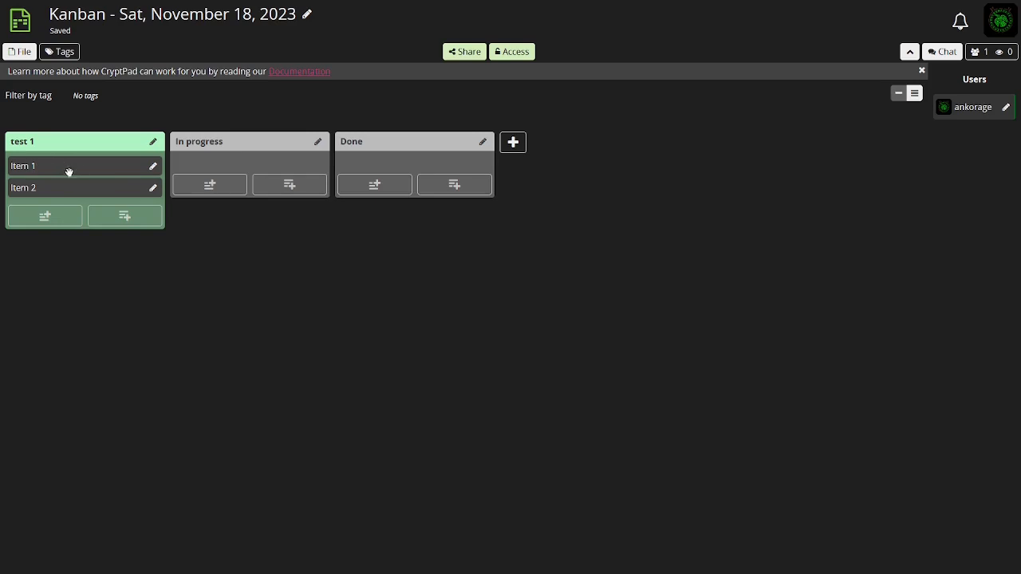
Move Item 1 into In progress and edit it: title "test 1", content "kjahdkjhskjdhak", colour green
drag(48, 165, 225, 165)
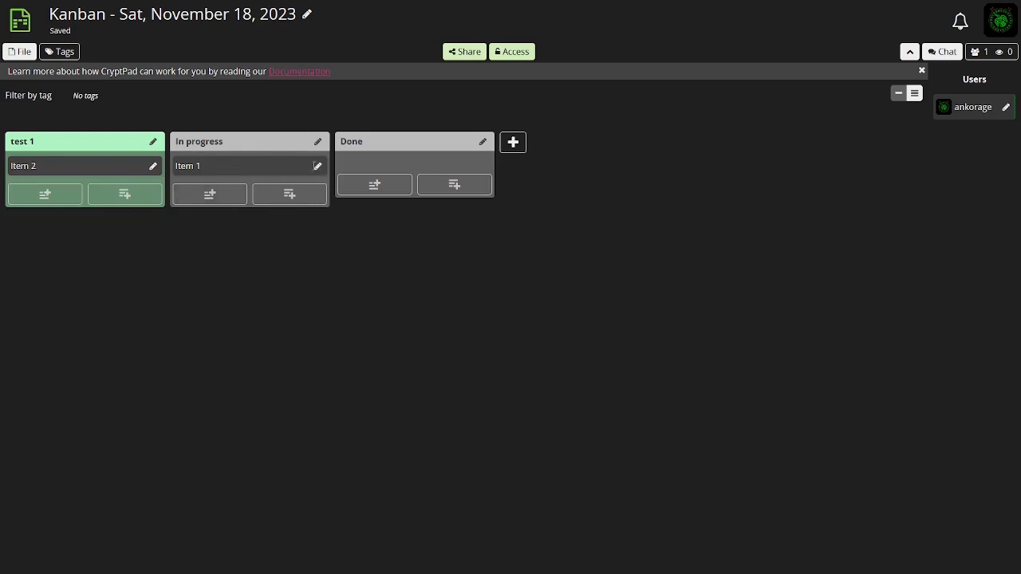
click(318, 166)
drag(419, 182, 346, 177)
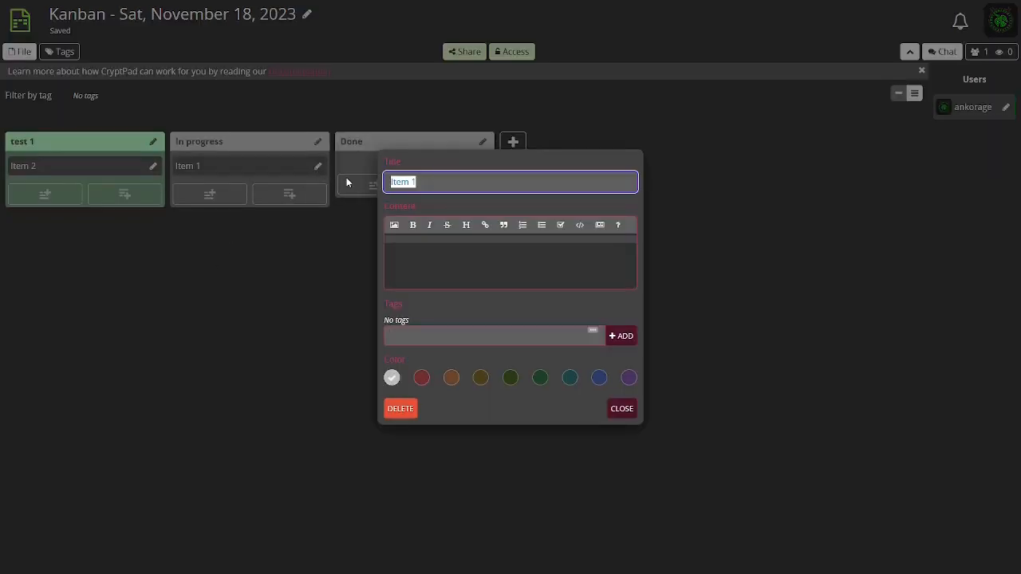
text(test 1)
click(438, 274)
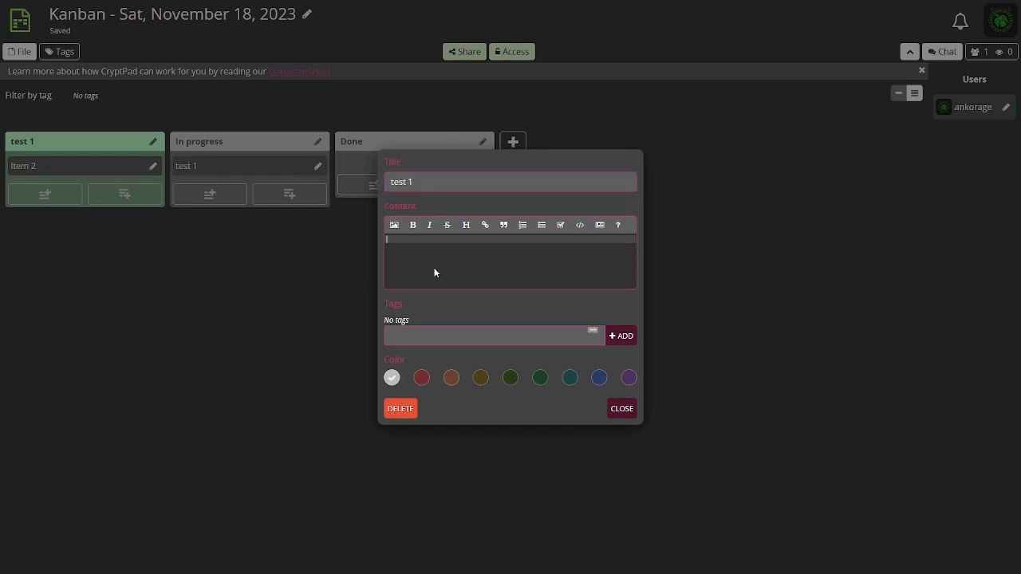
text(kjahdkjhskjdhak)
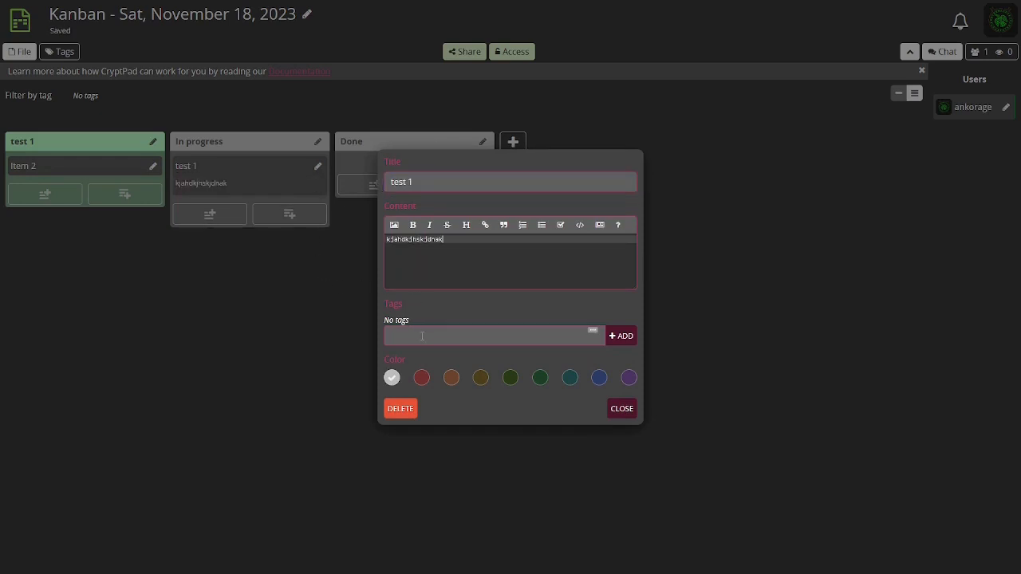
click(512, 377)
click(622, 407)
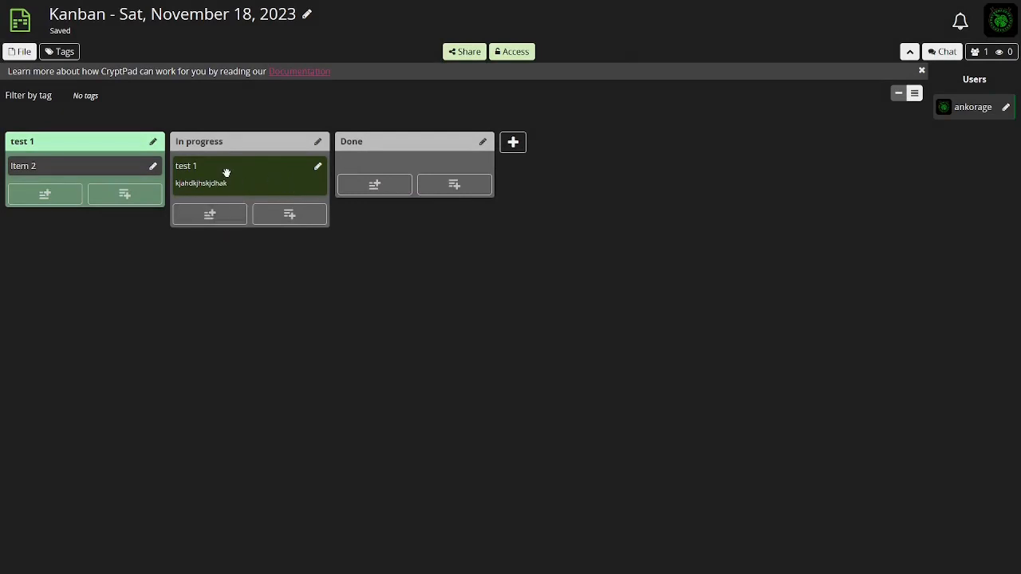
Add a card titled "test above" at the top of the In progress column
click(220, 223)
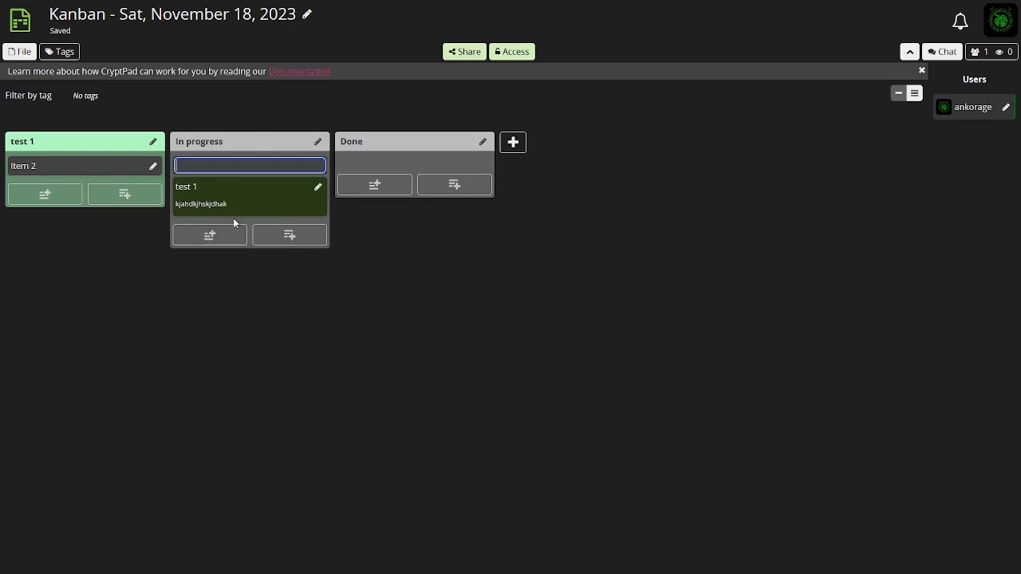
text(test above)
key(Return)
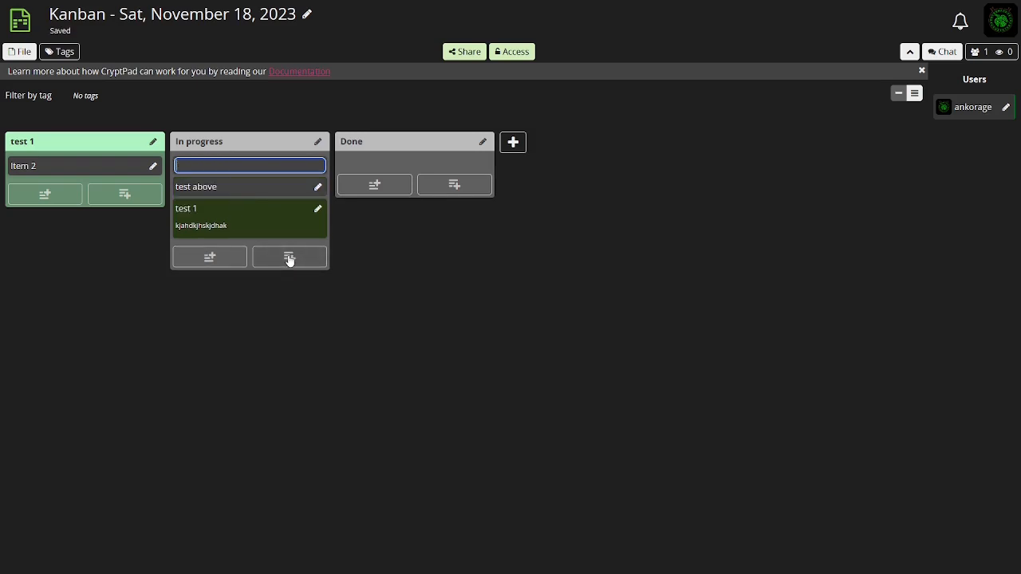
key(Escape)
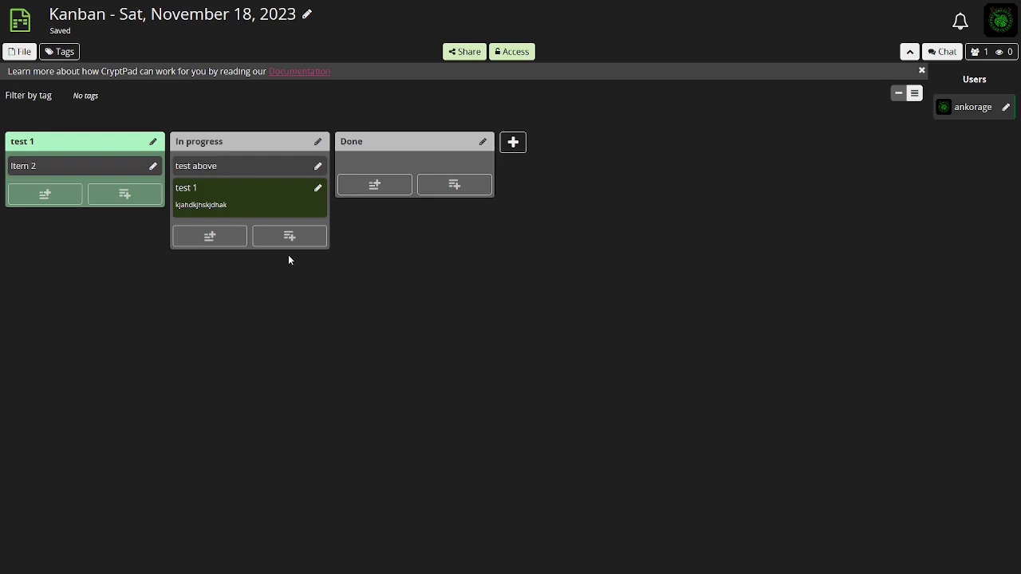
Add a card titled "test below" at the bottom of the In progress column
click(296, 239)
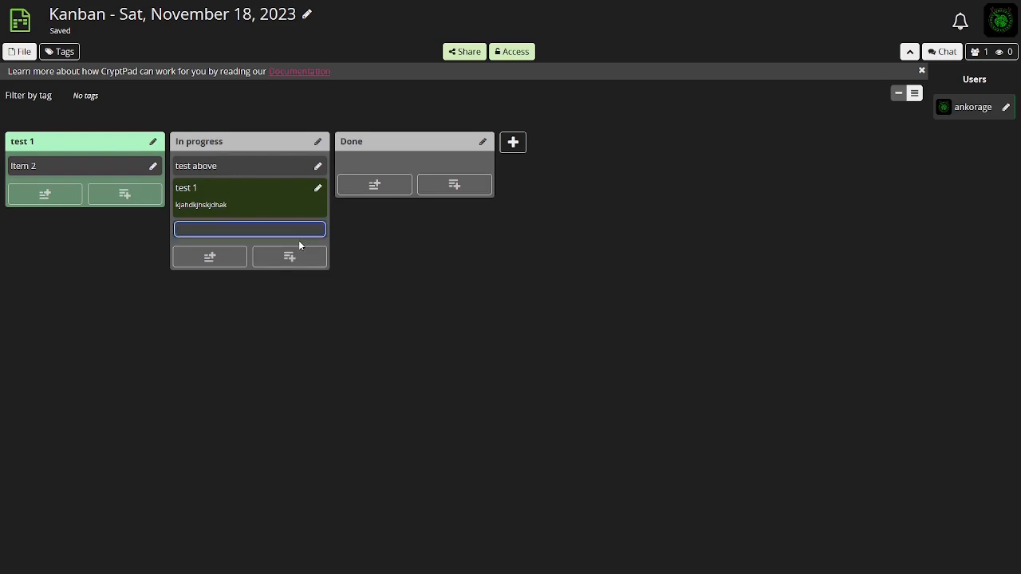
text(test below)
key(Return)
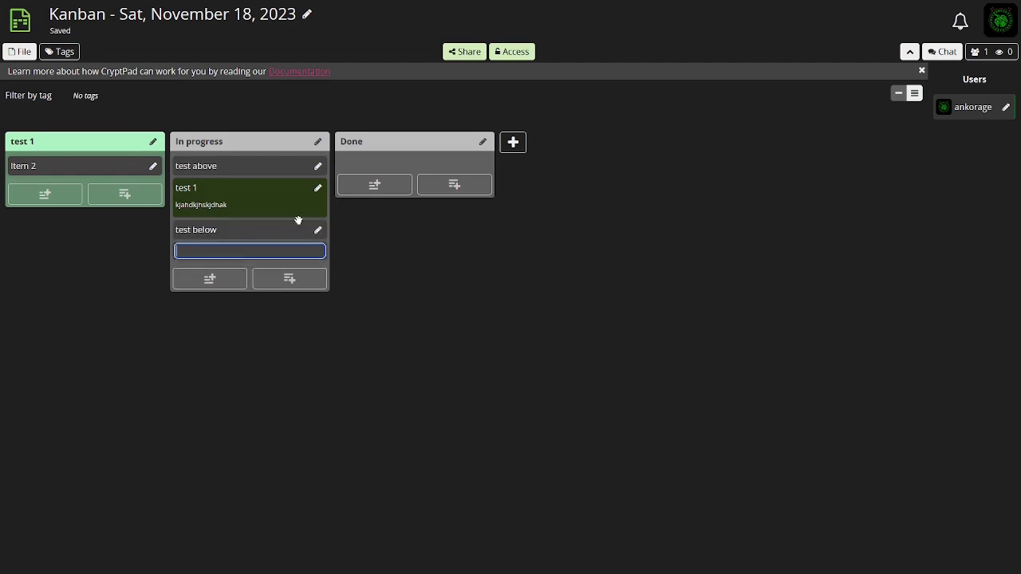
key(Escape)
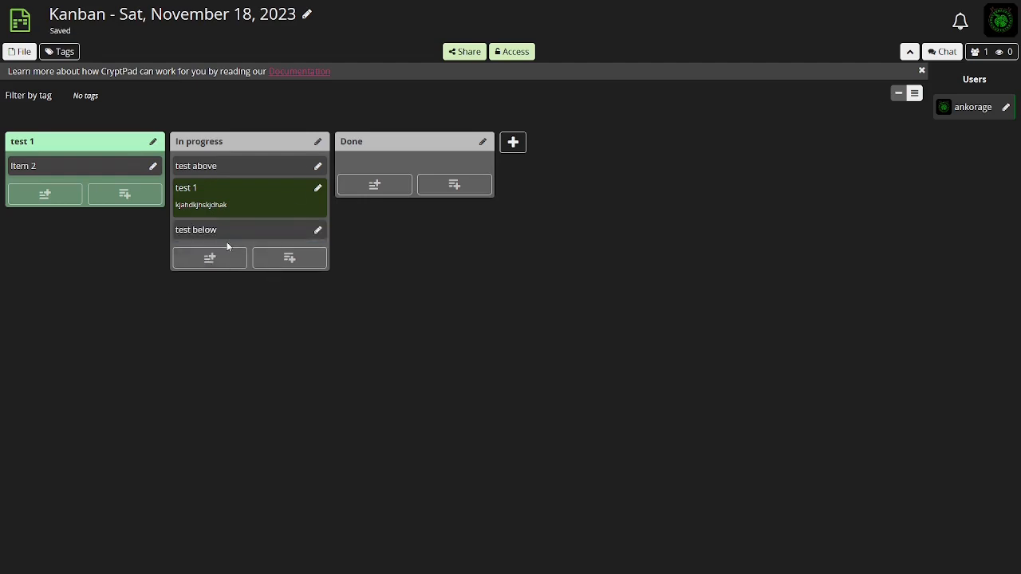
Add some content text to the "test above" card
click(226, 231)
click(289, 230)
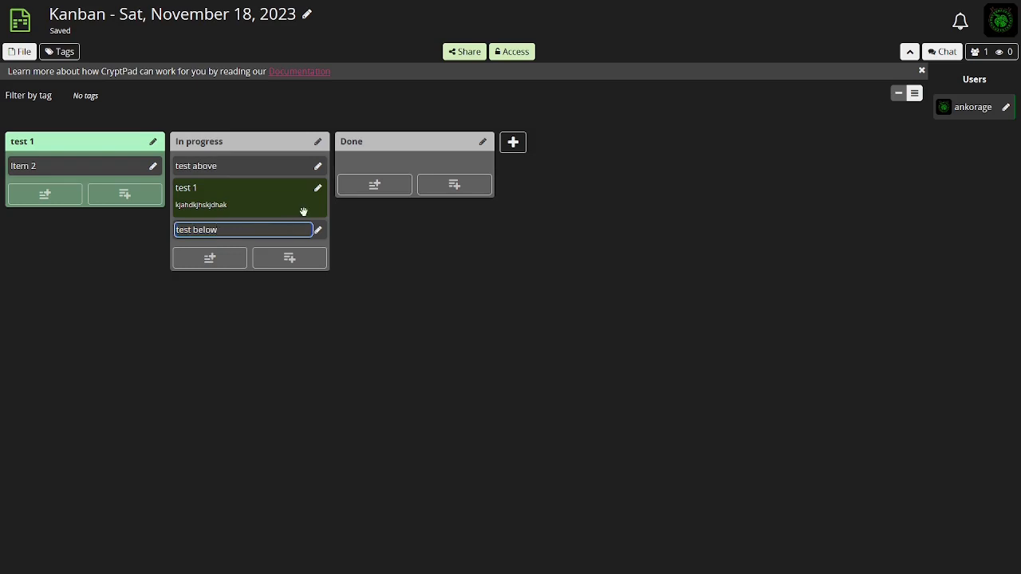
click(318, 169)
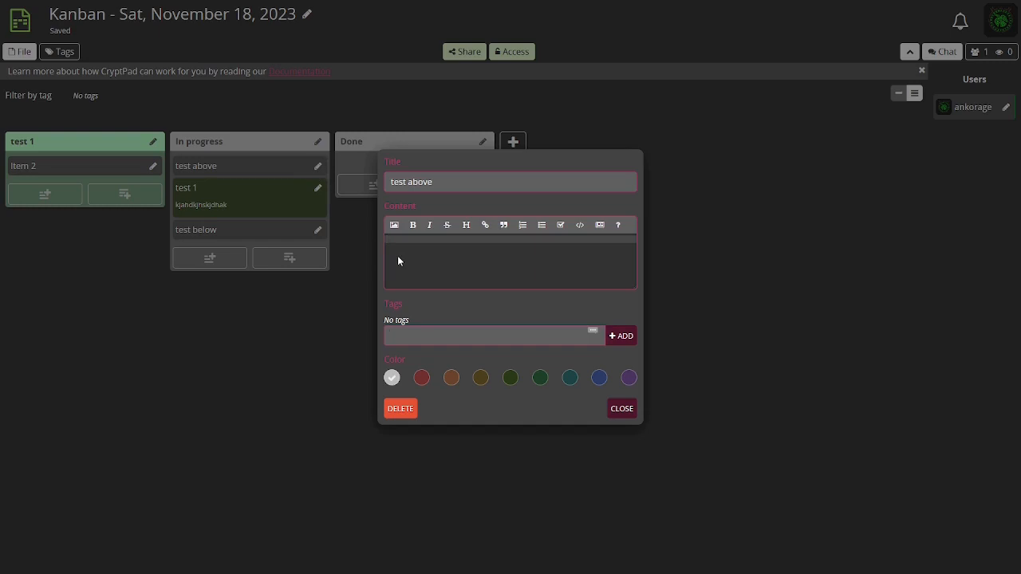
text(lashkjlashkjdh)
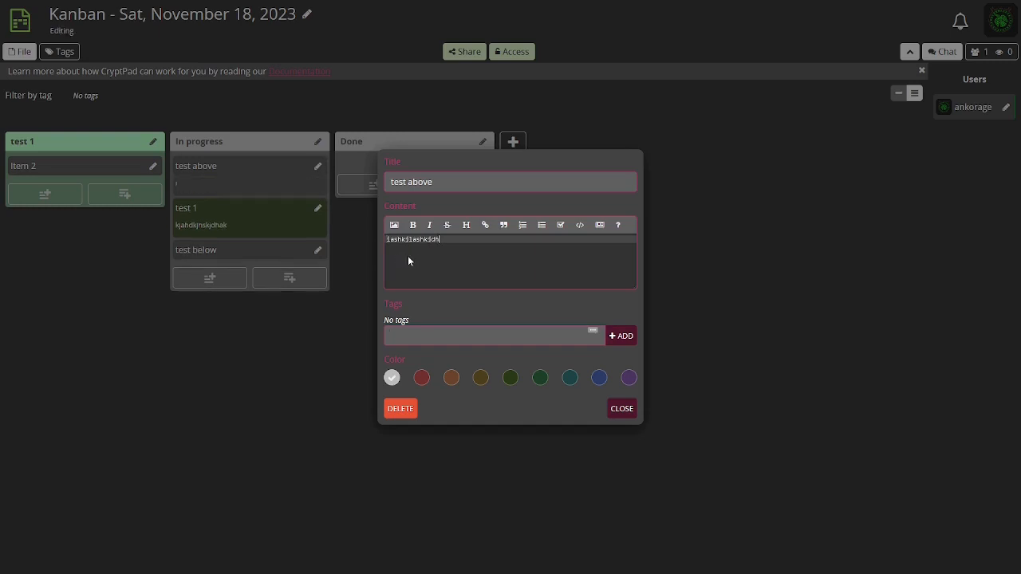
click(621, 408)
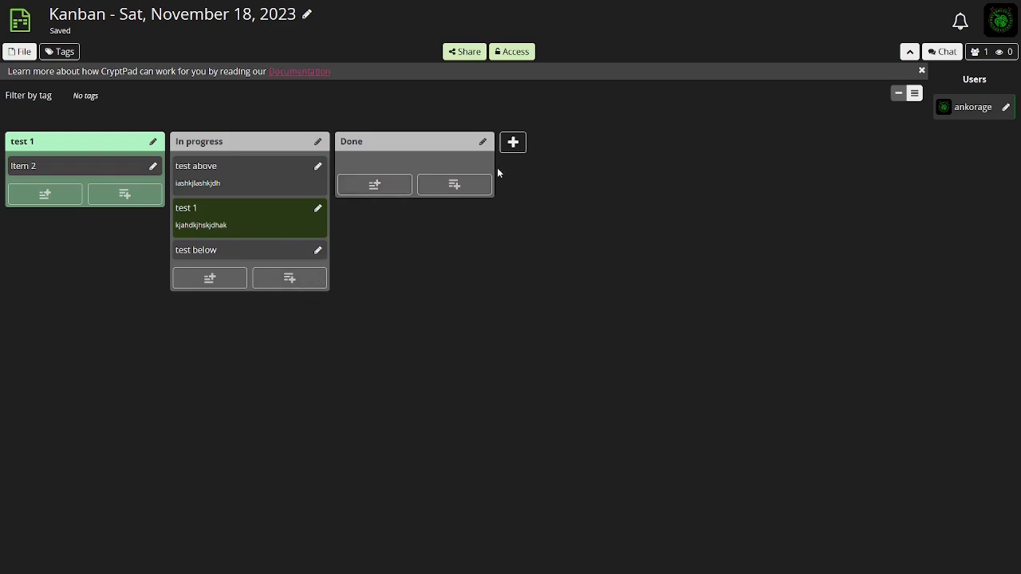
Add a new column titled "New board test 1" and give it a pink colour
click(513, 143)
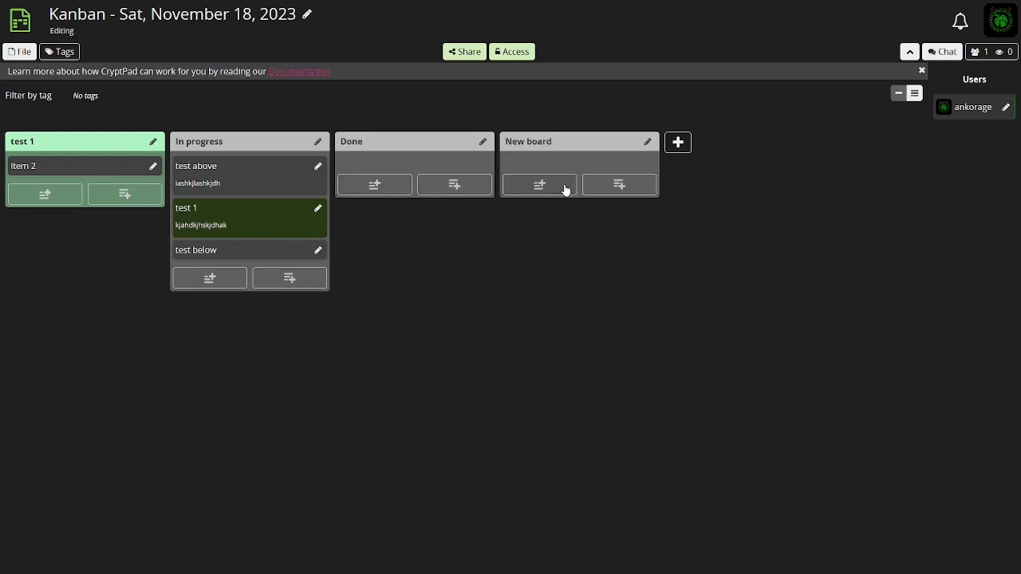
click(646, 142)
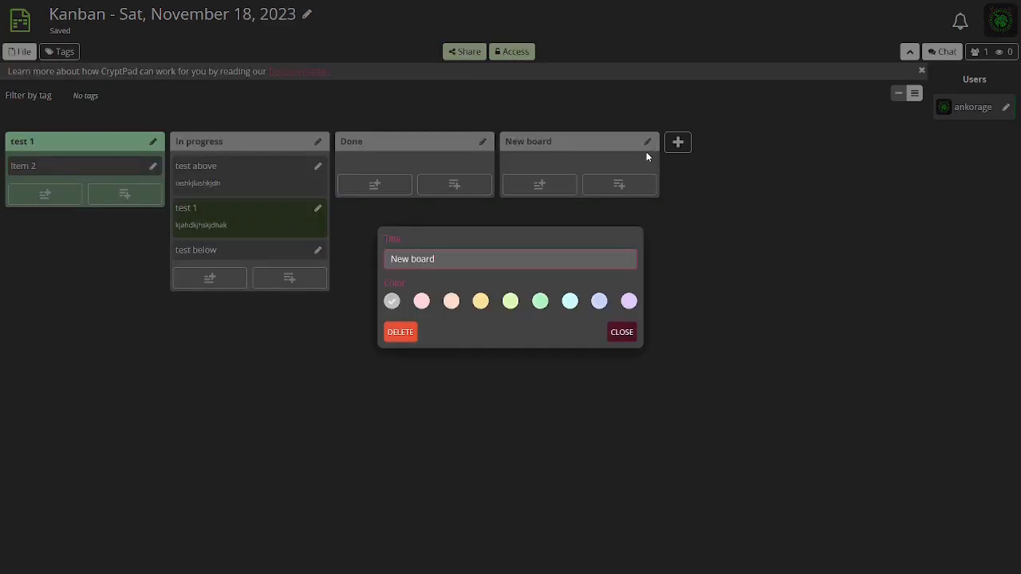
click(445, 268)
text(test 1)
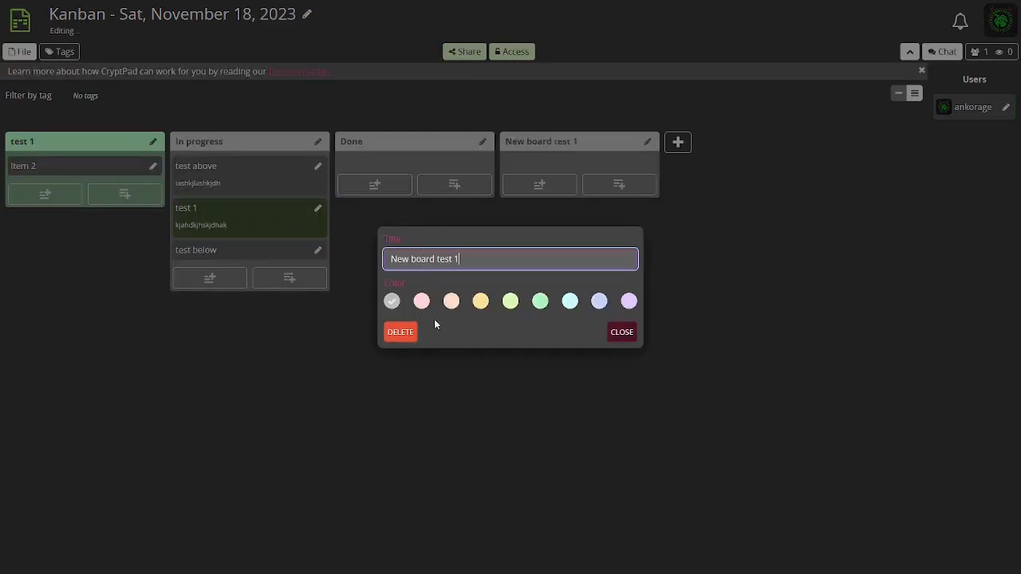
click(419, 302)
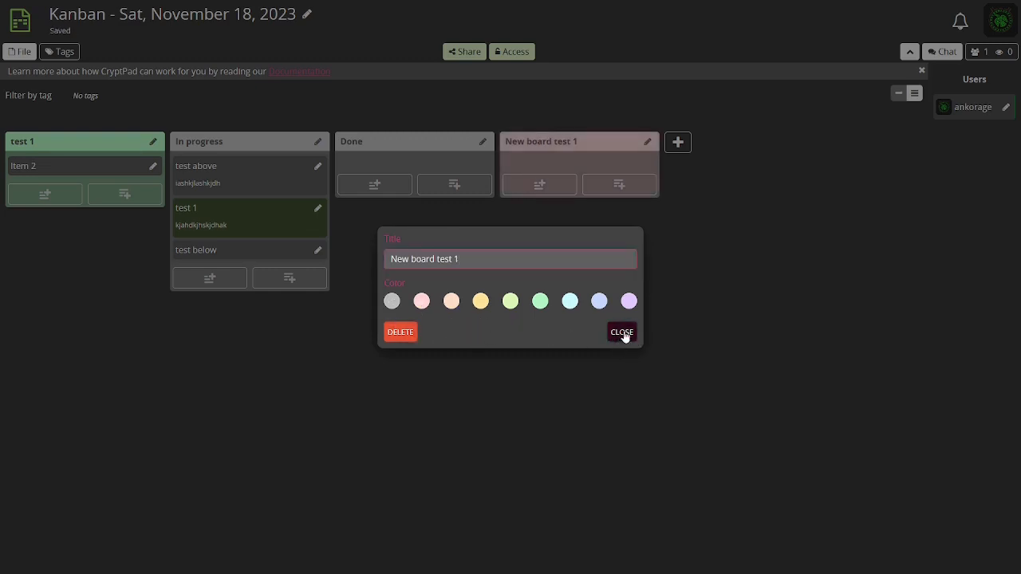
click(622, 334)
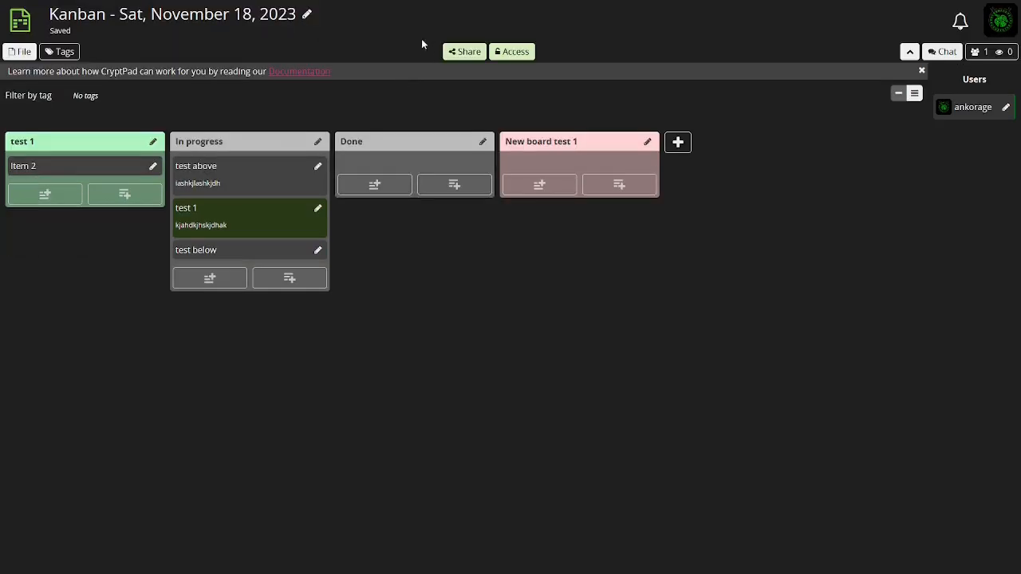
Close the Kanban tab and create a new blank owned Code document from the drive
click(375, 7)
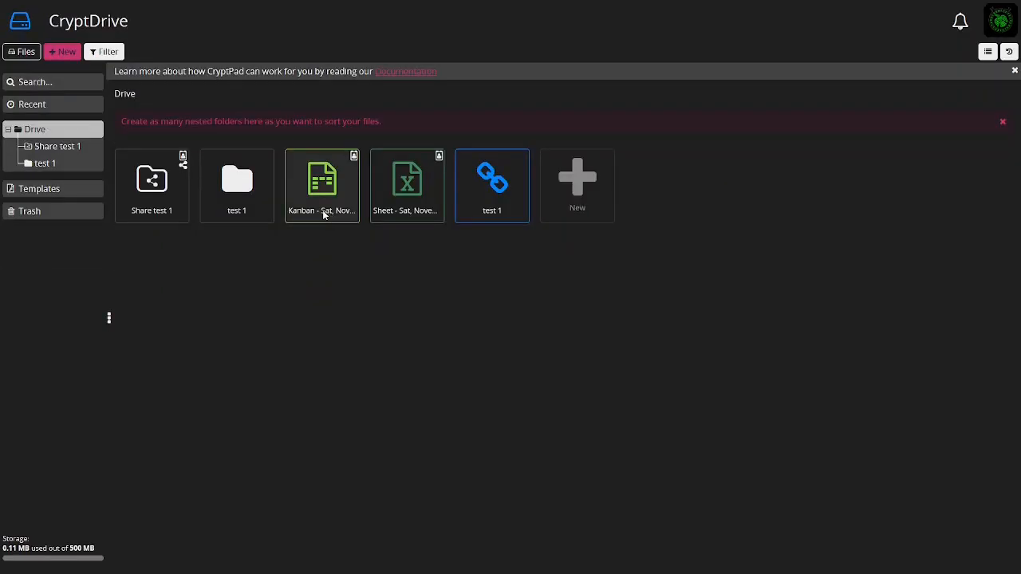
click(577, 181)
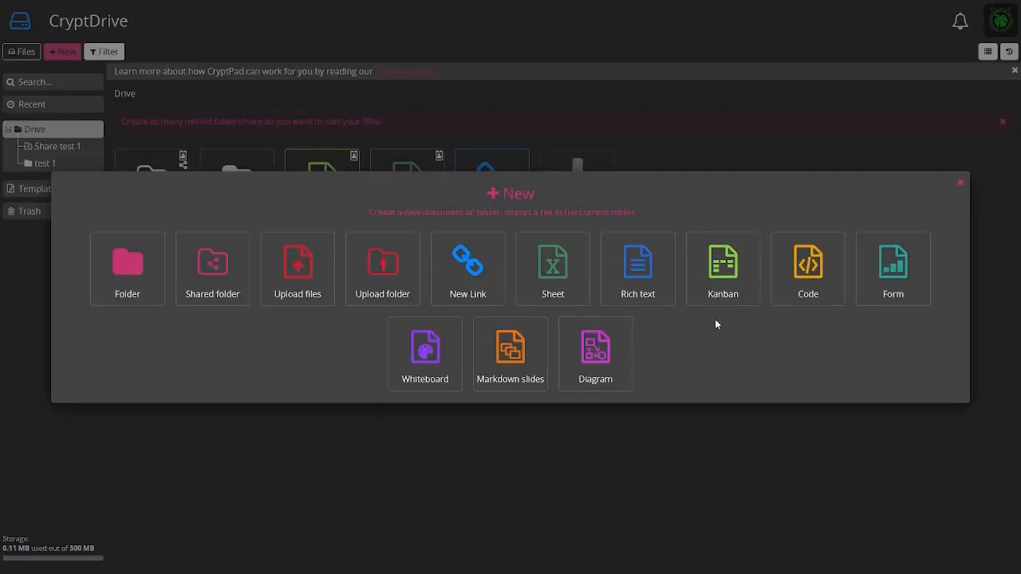
click(816, 290)
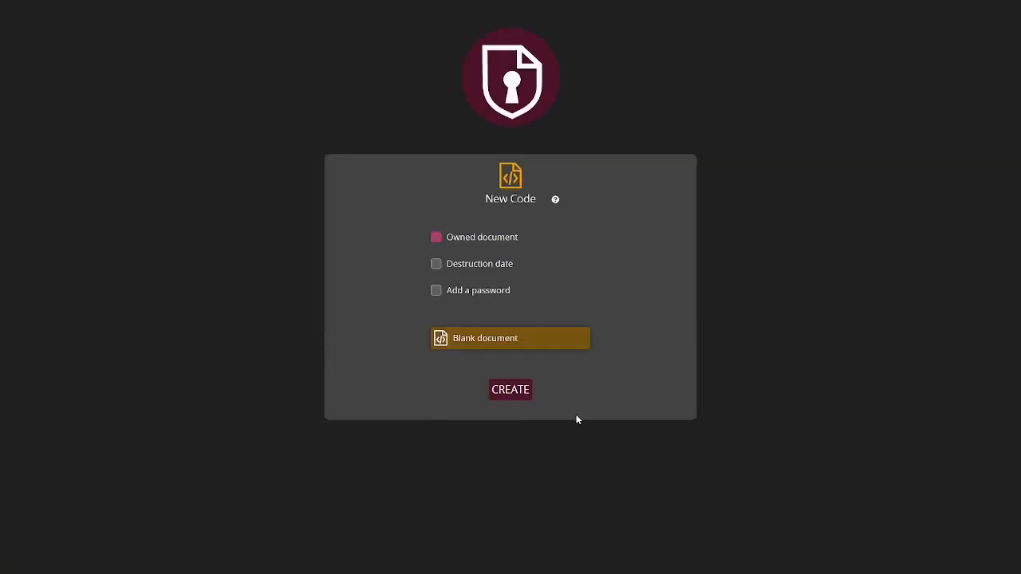
click(509, 391)
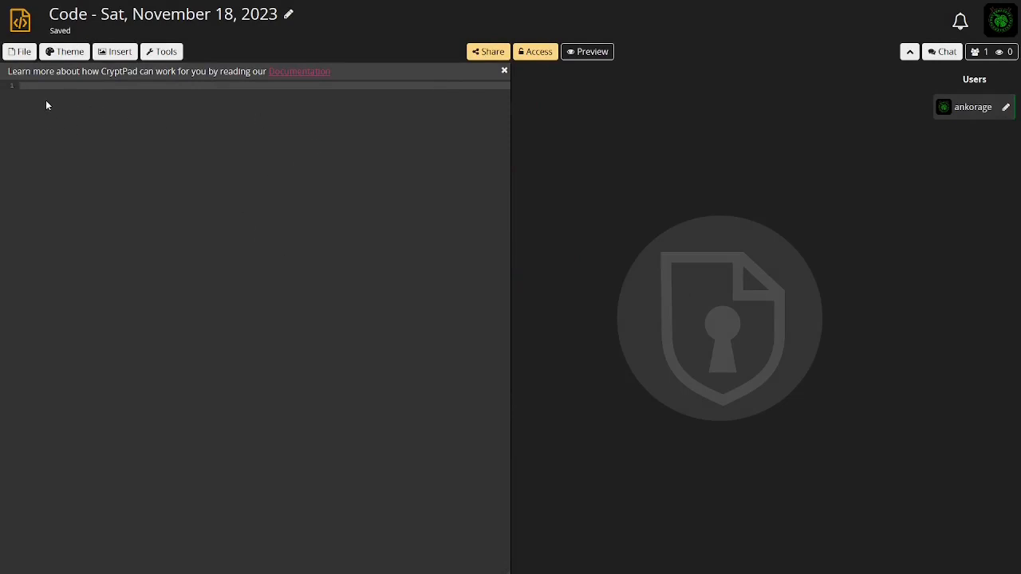
Set the code editor theme to neo
click(55, 52)
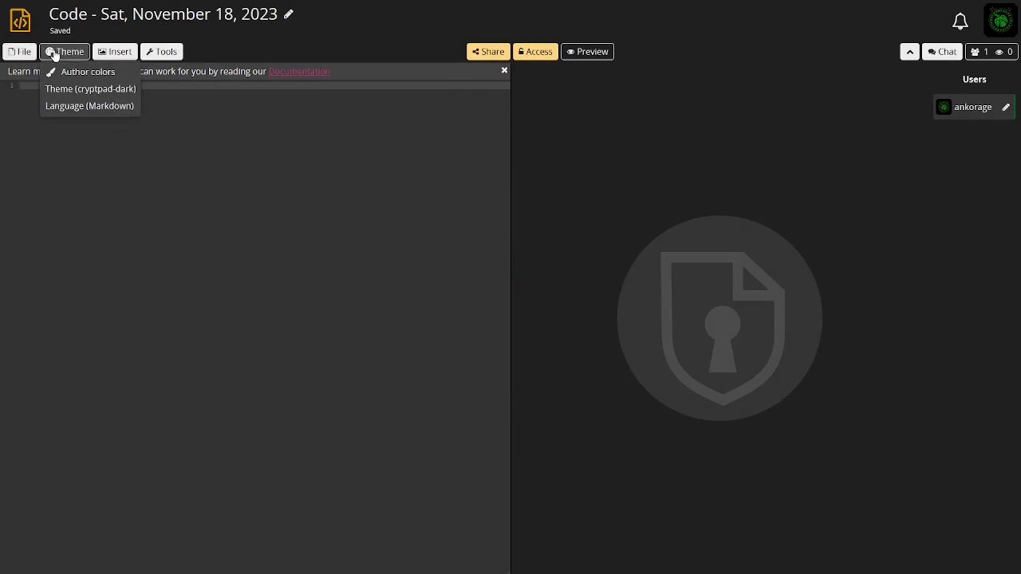
click(71, 92)
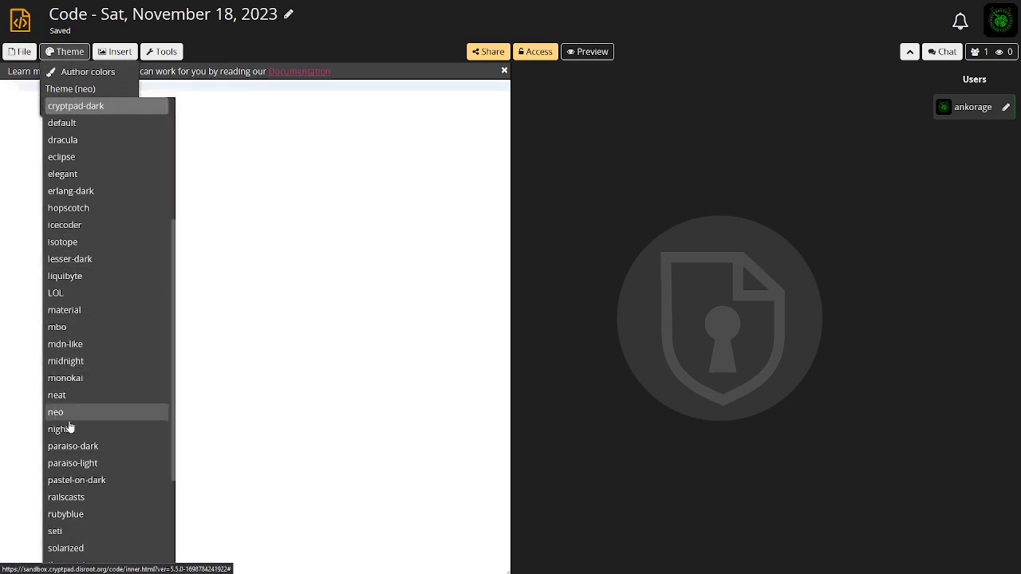
click(71, 412)
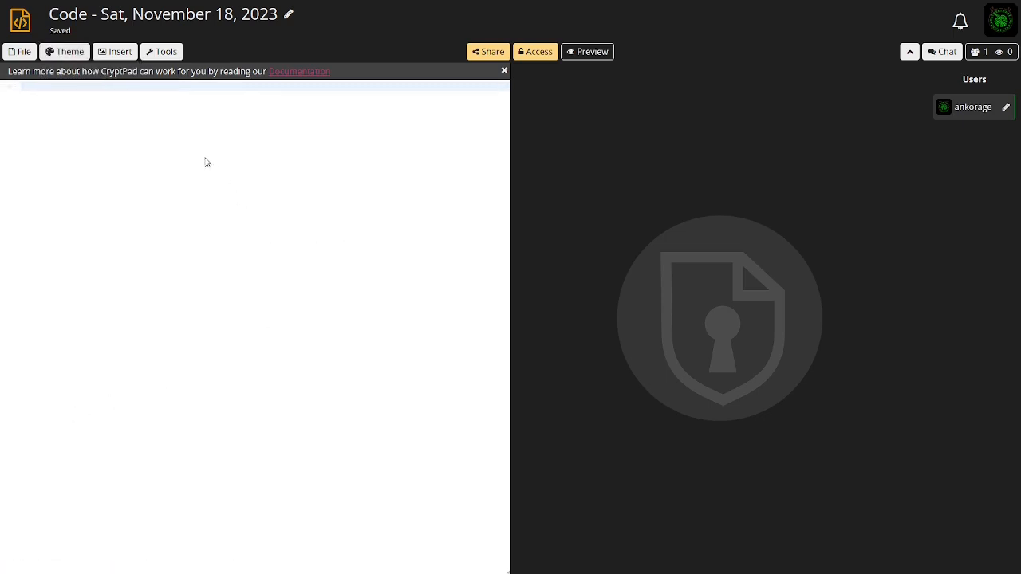
Set the code editor theme to 3024-night
click(64, 52)
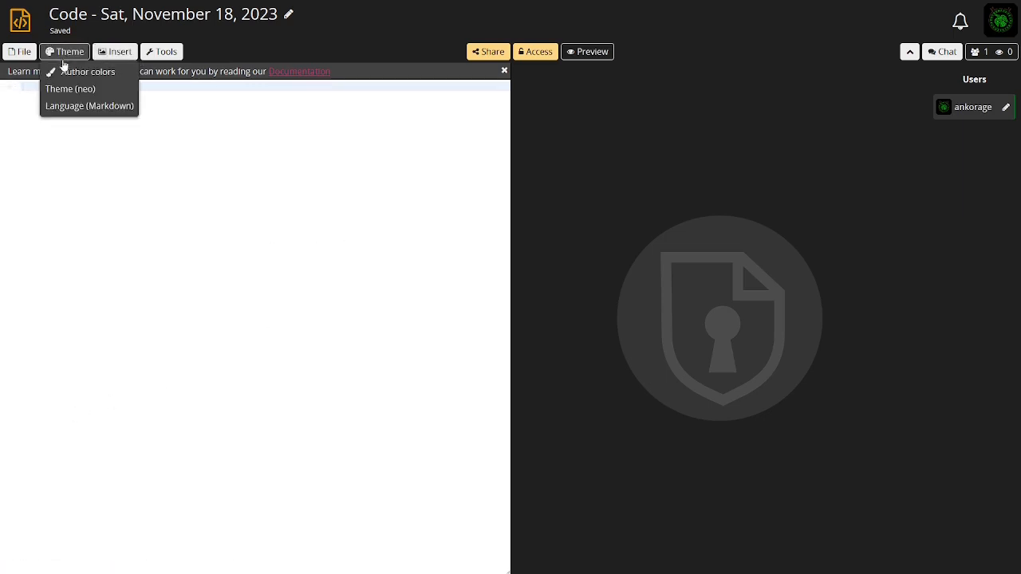
click(69, 91)
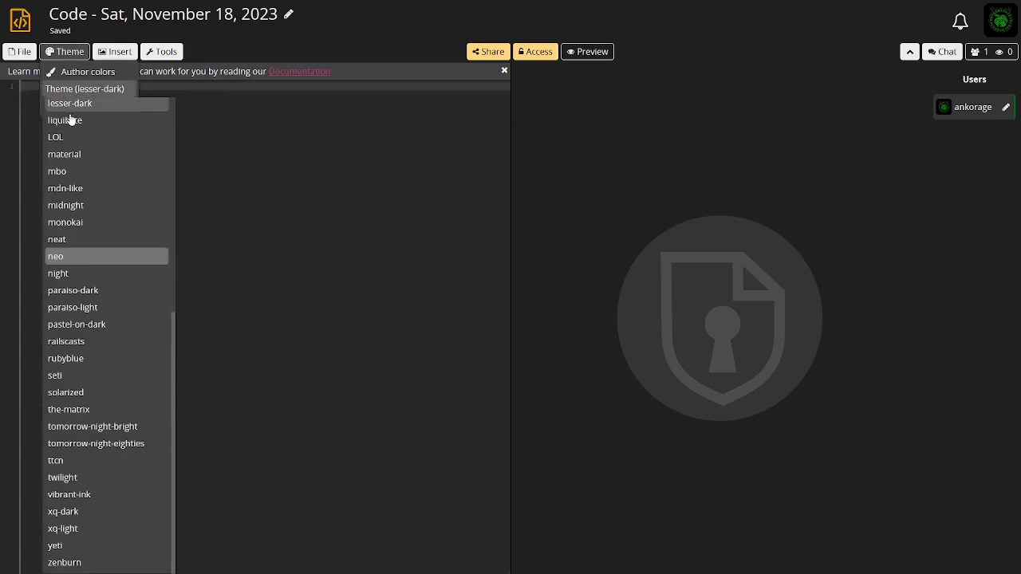
scroll(67, 153, up, 5)
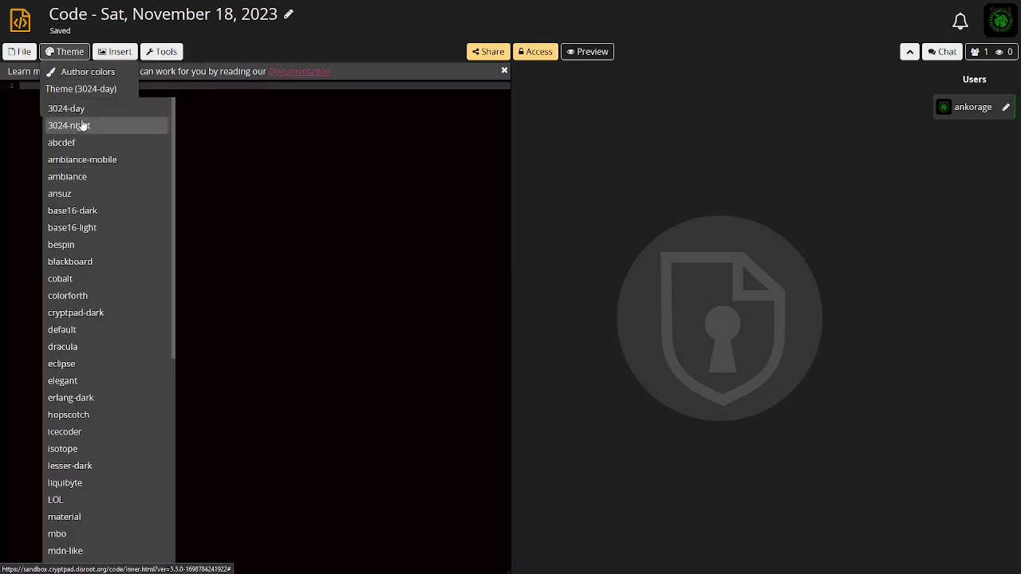
click(82, 129)
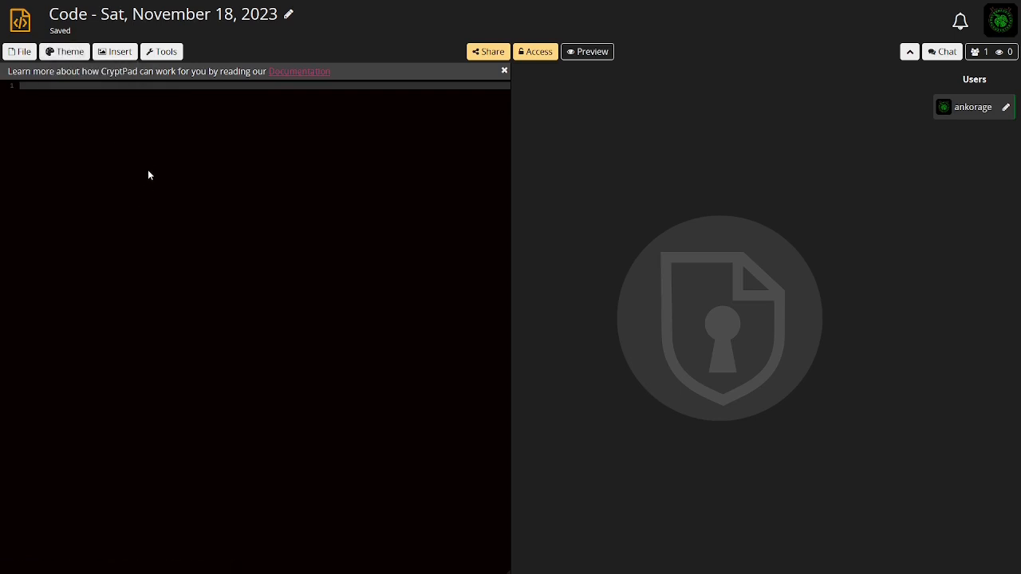
Type three lines of sample text "asdjkhaskjhdlkjsa", "ajhgdjhsgjhgda" and "kukjhkjhkjh" in the code editor
click(113, 51)
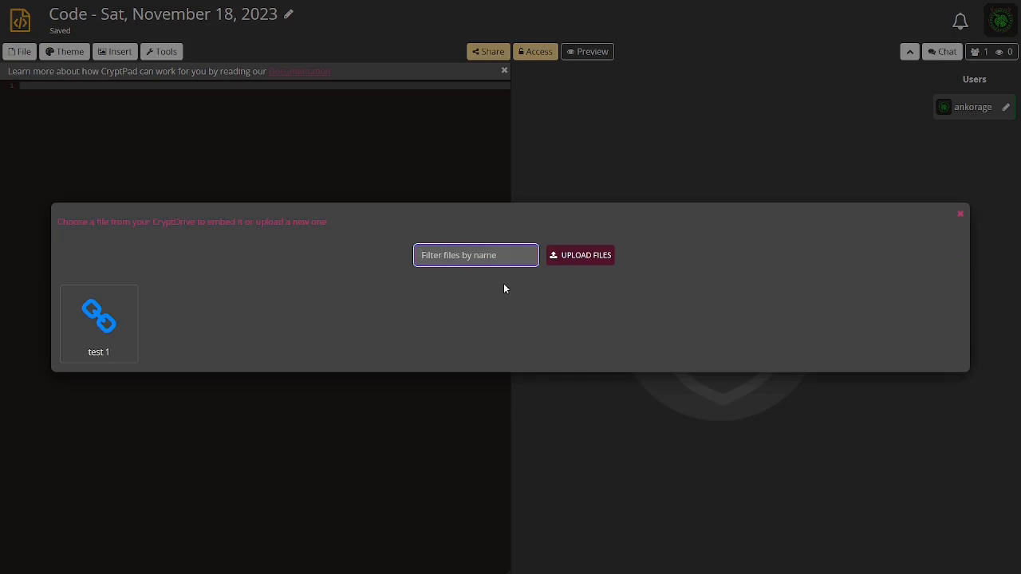
key(Escape)
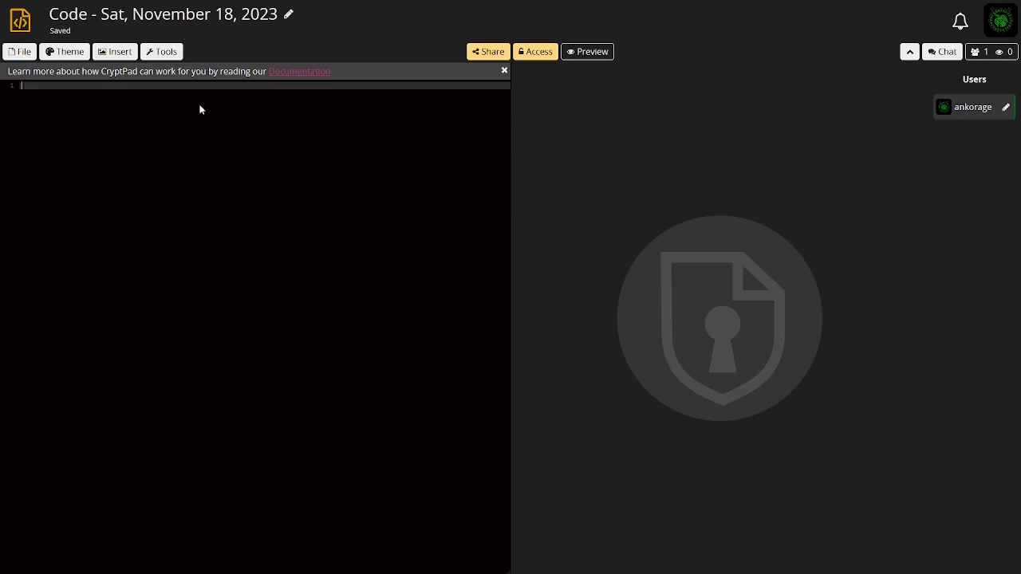
text(asdjkhaskjhdlkjsa)
key(Return)
text(ajhgdjhsgjhgda)
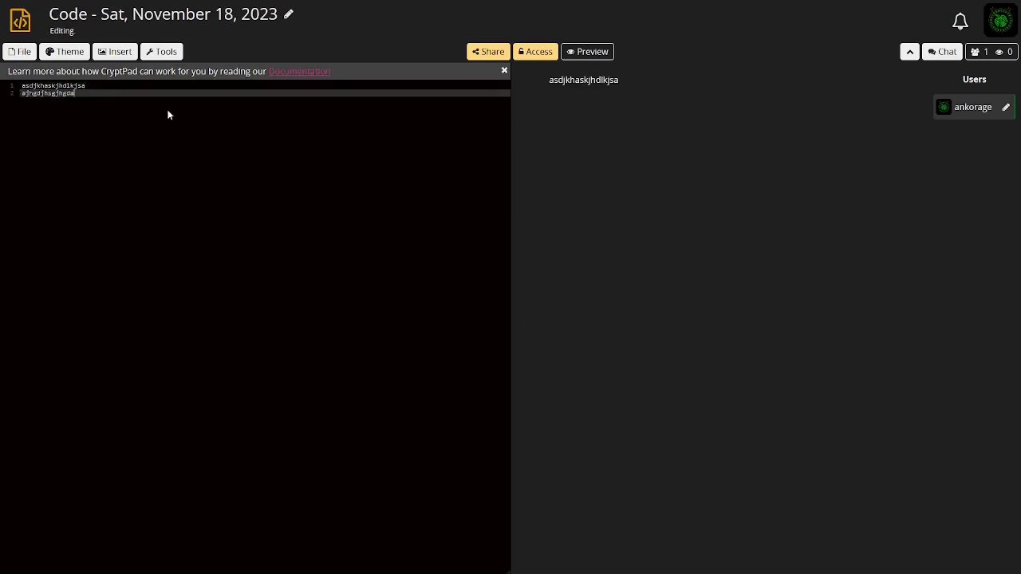
key(Return)
text(kukjhkjhkjh)
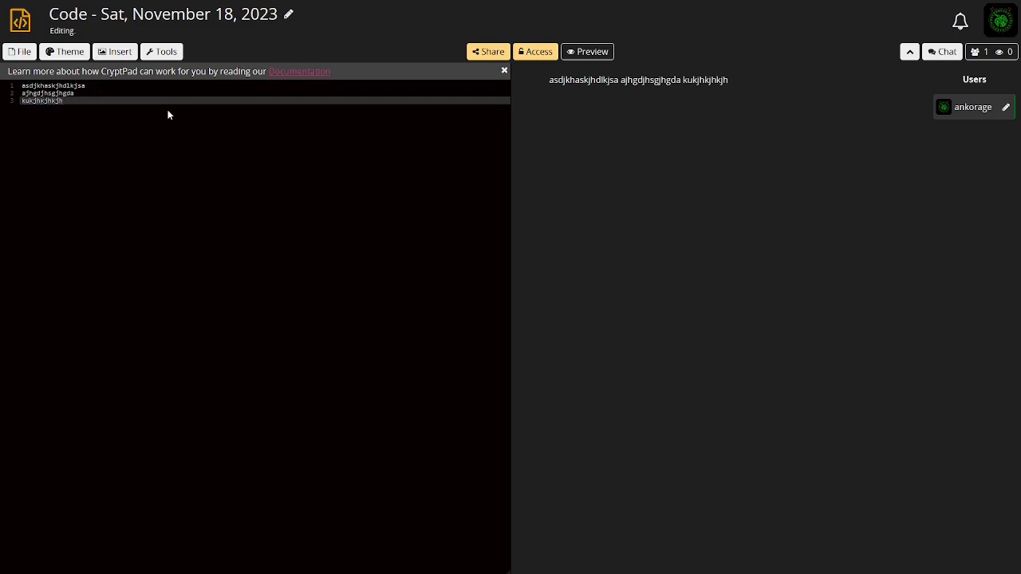
Add two more lines, "kahkjdhkjshd" and "ajhgdhkjsg", to the code document
key(Return)
text(kahkjdhkjshd)
key(Return)
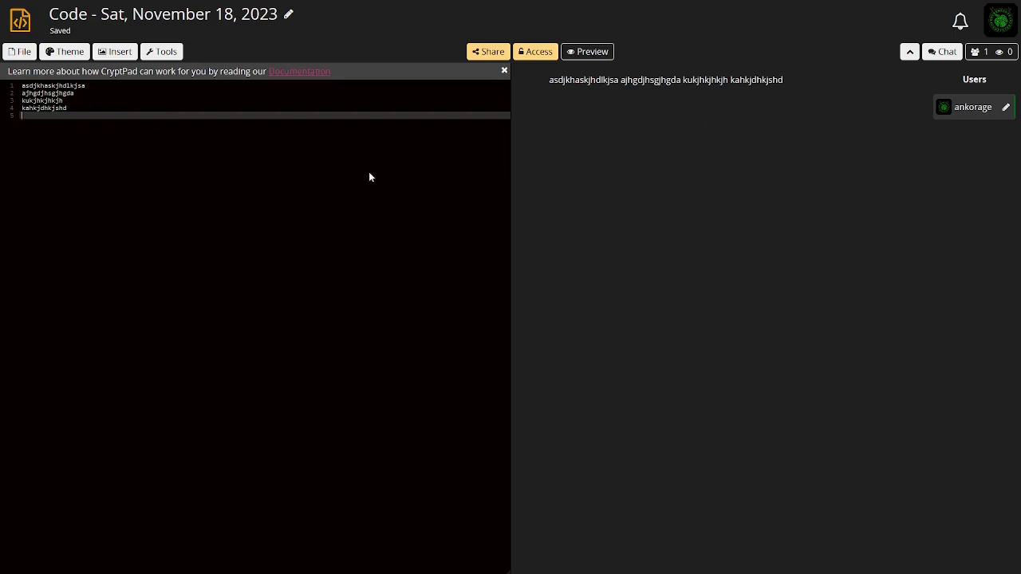
text(ajhgdhkjsg)
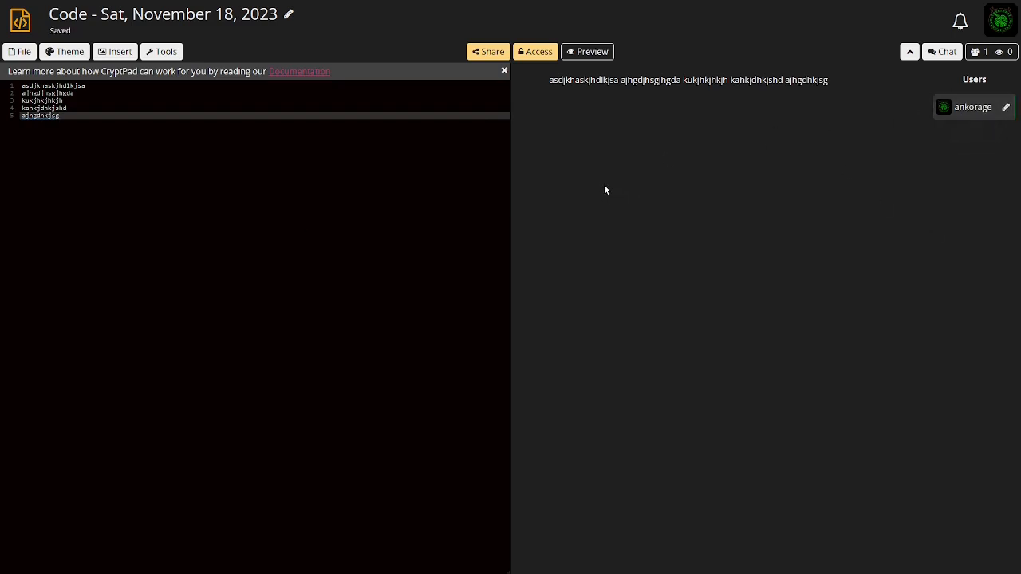
key(Return)
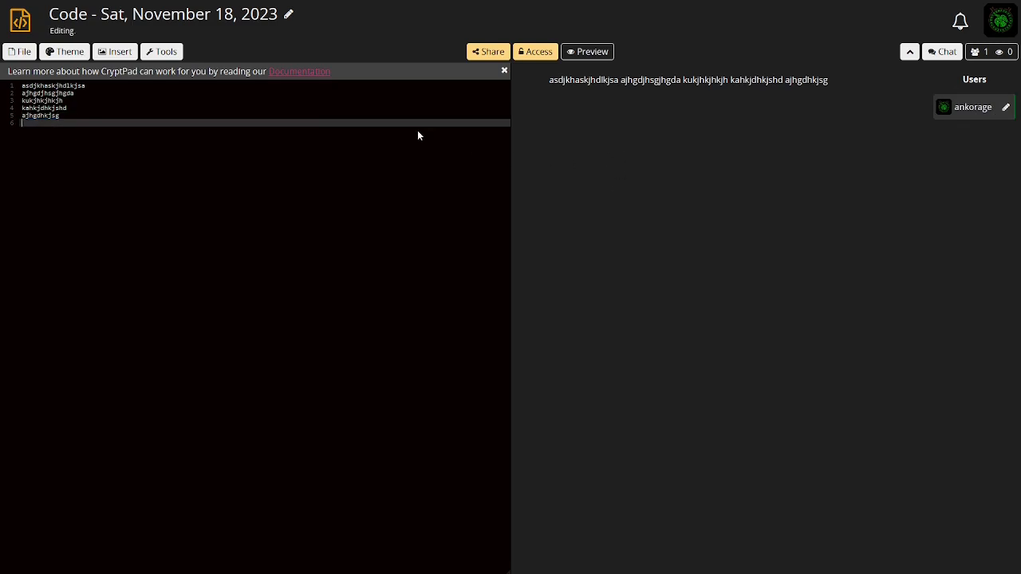
Close the Code tab and create a new blank owned Form from the drive
mouse_move(487, 2)
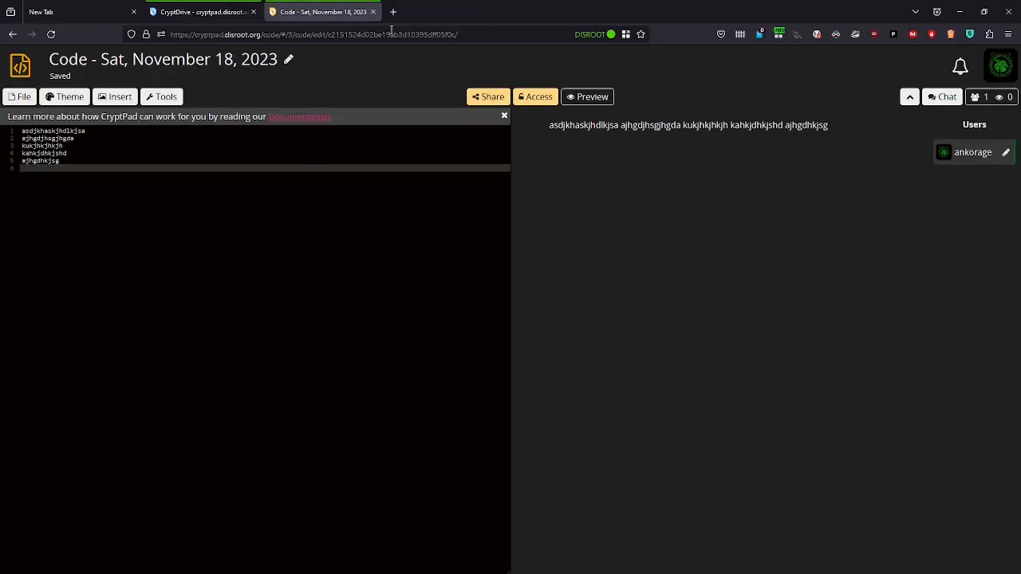
click(372, 12)
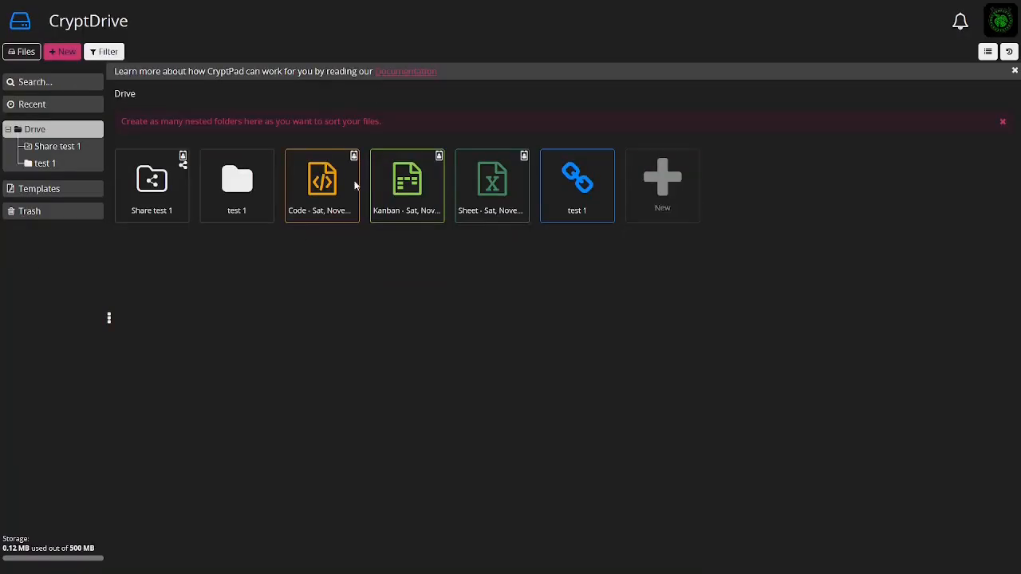
click(668, 186)
click(881, 268)
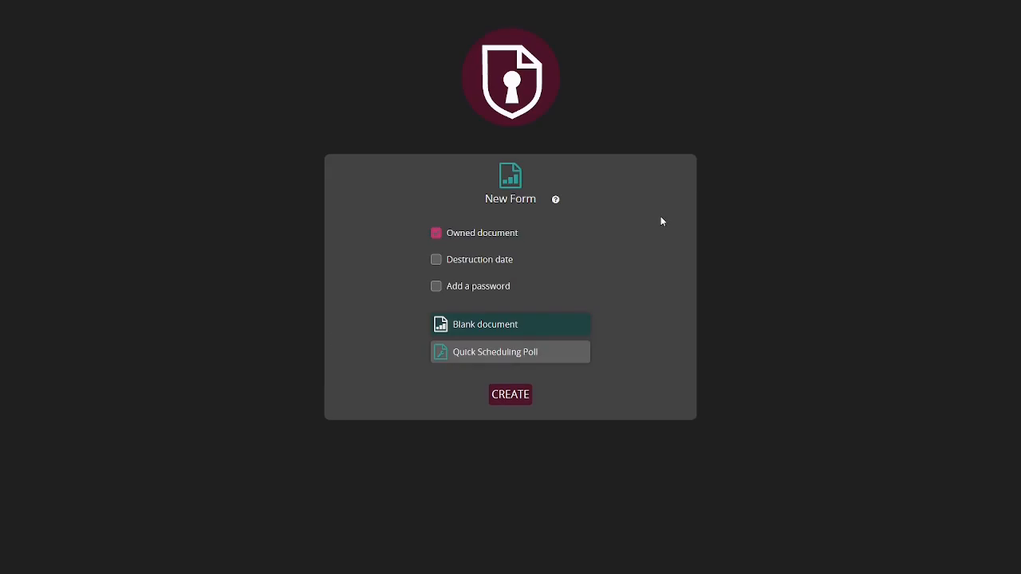
click(510, 393)
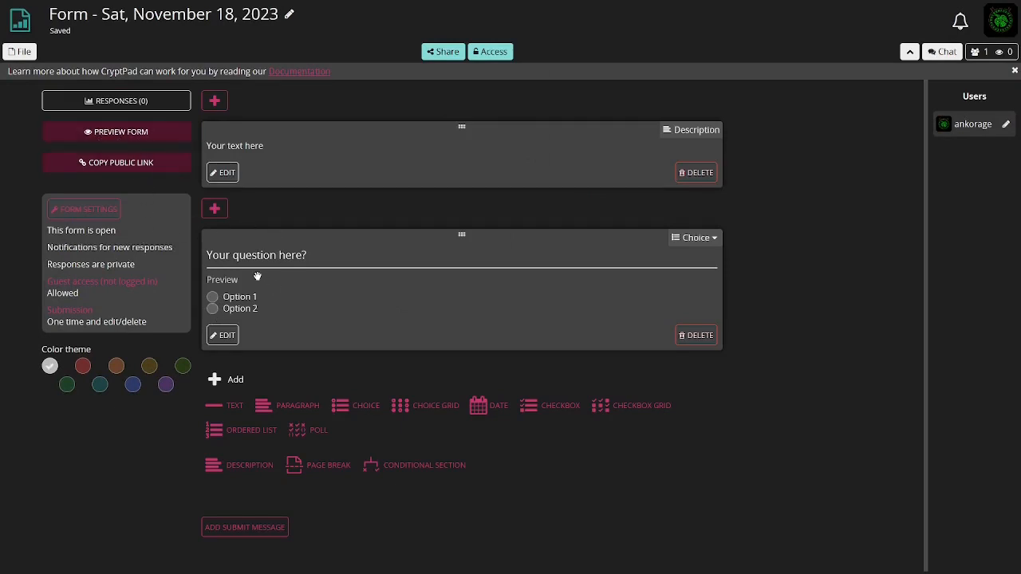
Append "lask;ldk;alsk';dd" to the choice question's title
click(308, 255)
text(lask;ldk;alsk';dd)
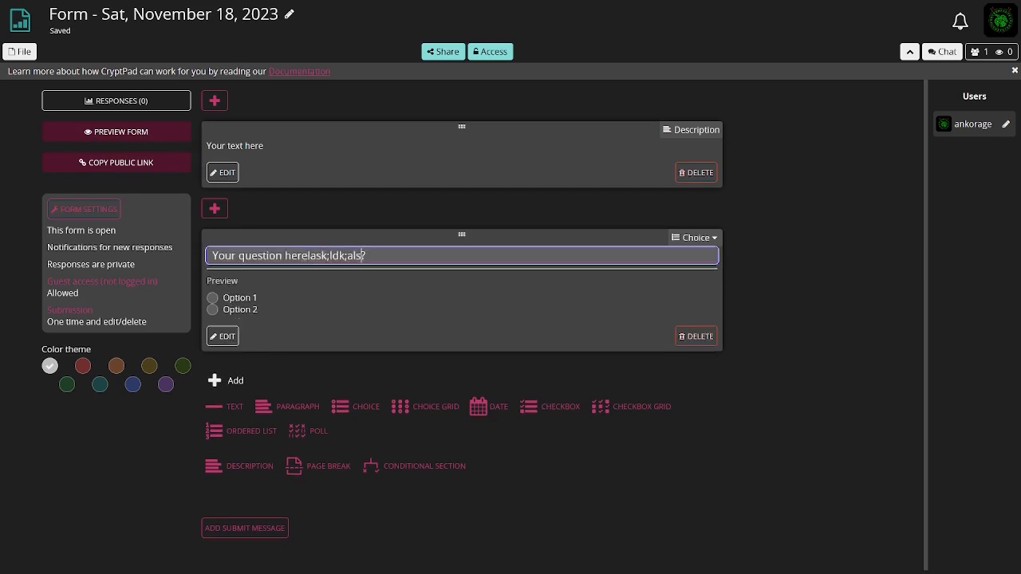
click(279, 149)
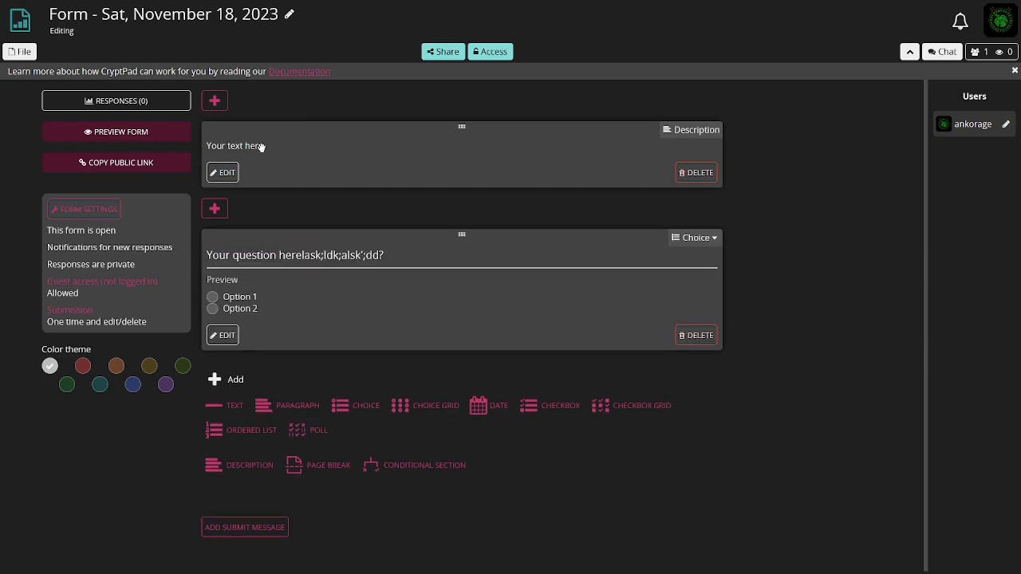
Edit the description block, adding the line "iahsdkjhkjsahdkja" above the placeholder text
click(223, 173)
text(iahsdkjhkjsahdkja)
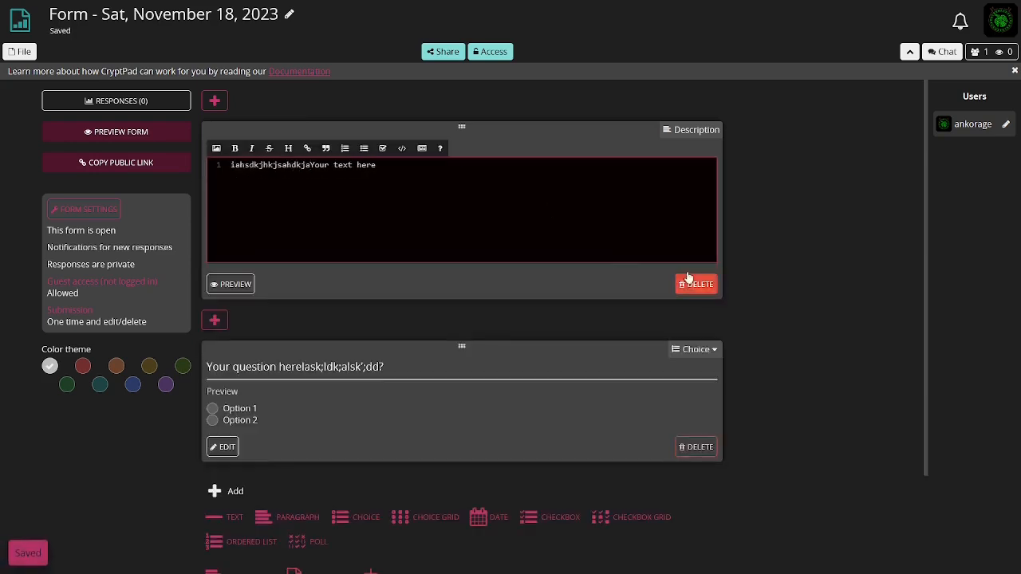
key(Return)
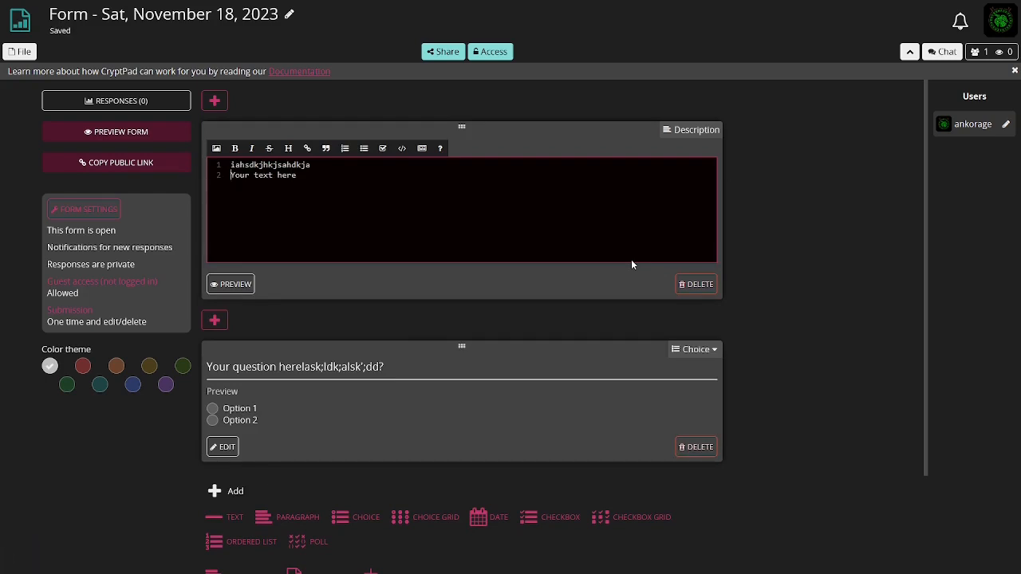
Apply bold, italic, strikethrough and heading formatting to the description's second line
click(234, 148)
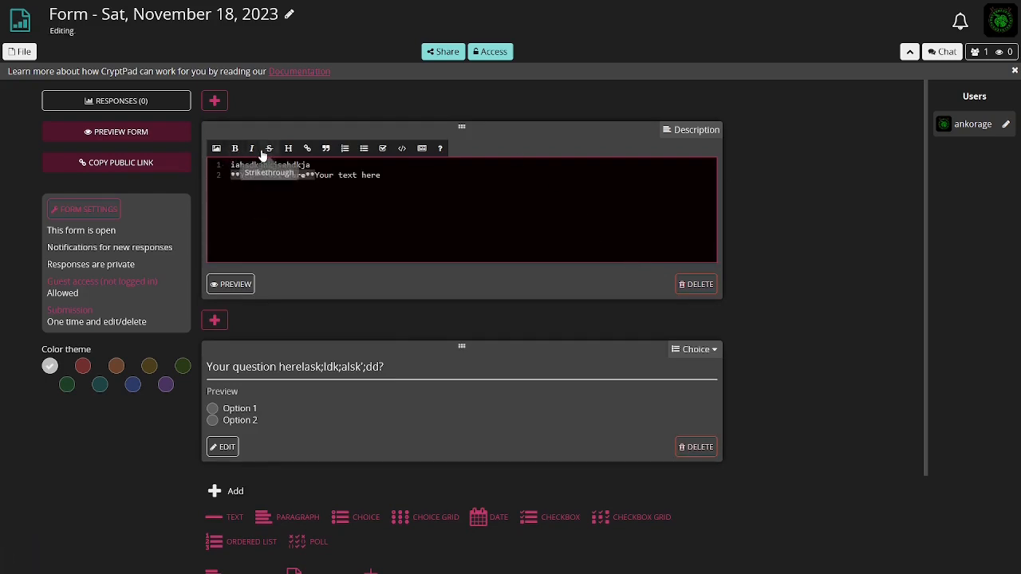
click(252, 150)
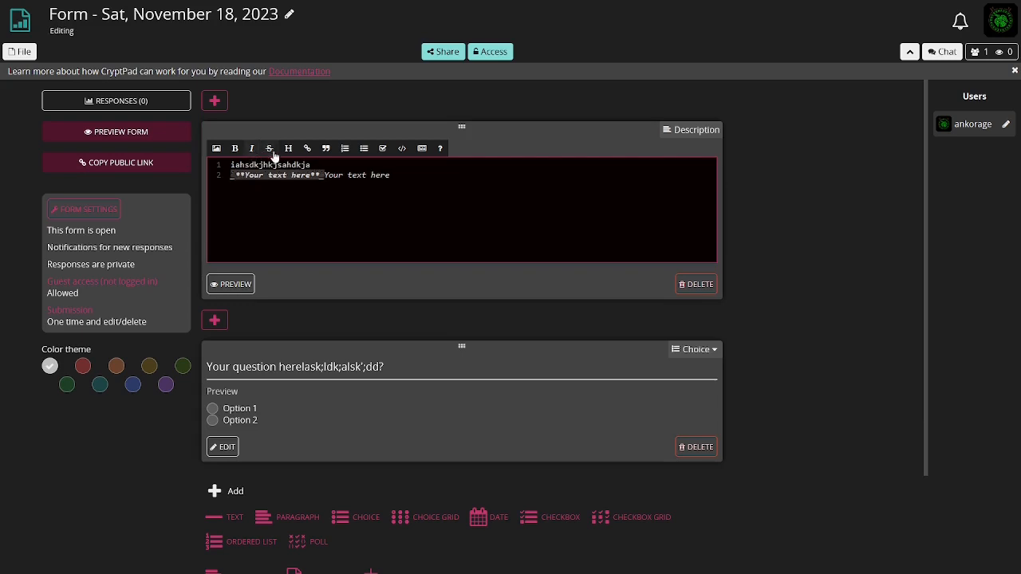
click(269, 149)
click(289, 154)
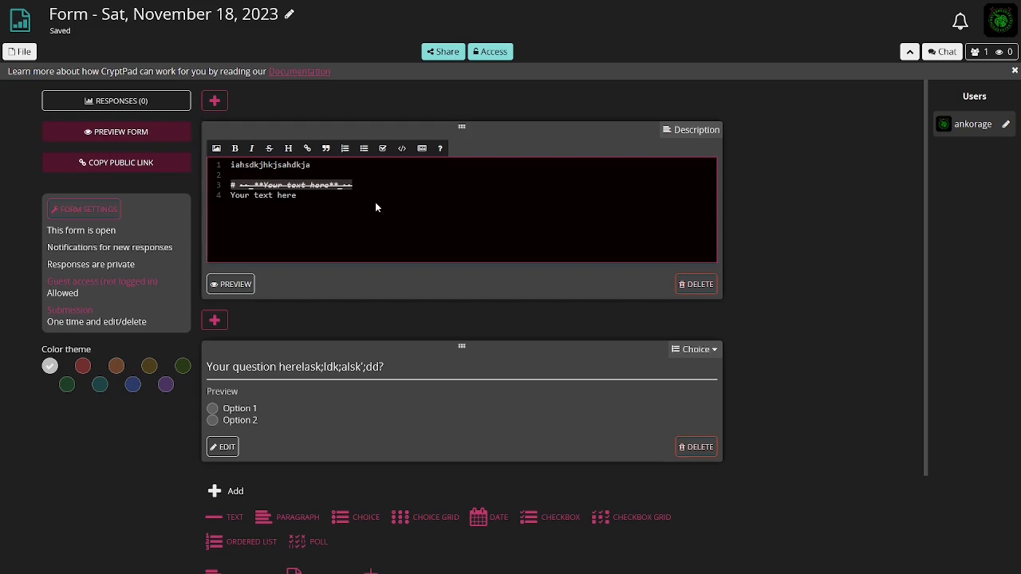
Close the Form tab and create a new blank owned Whiteboard from the drive
key(F11)
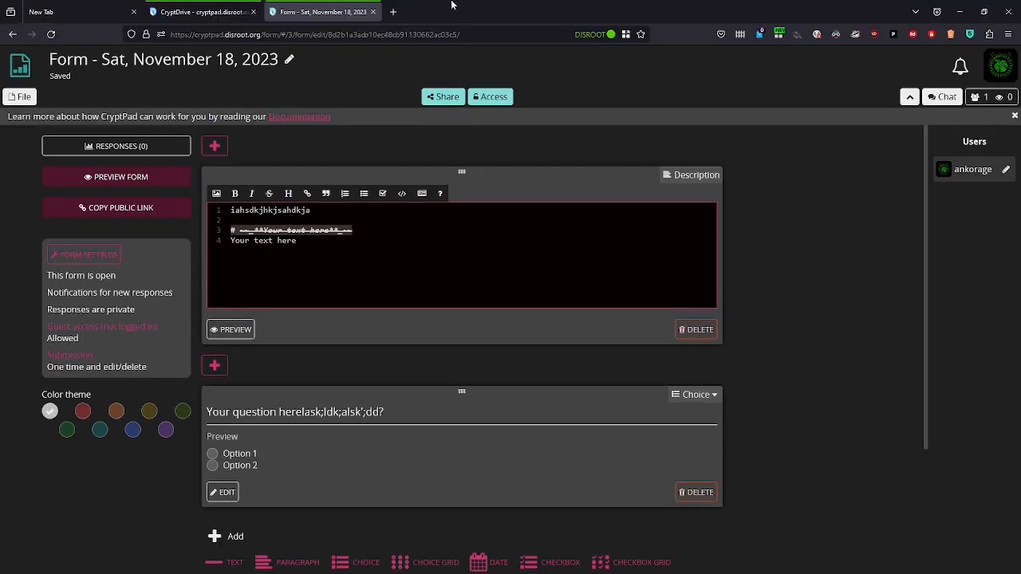
click(373, 12)
key(F11)
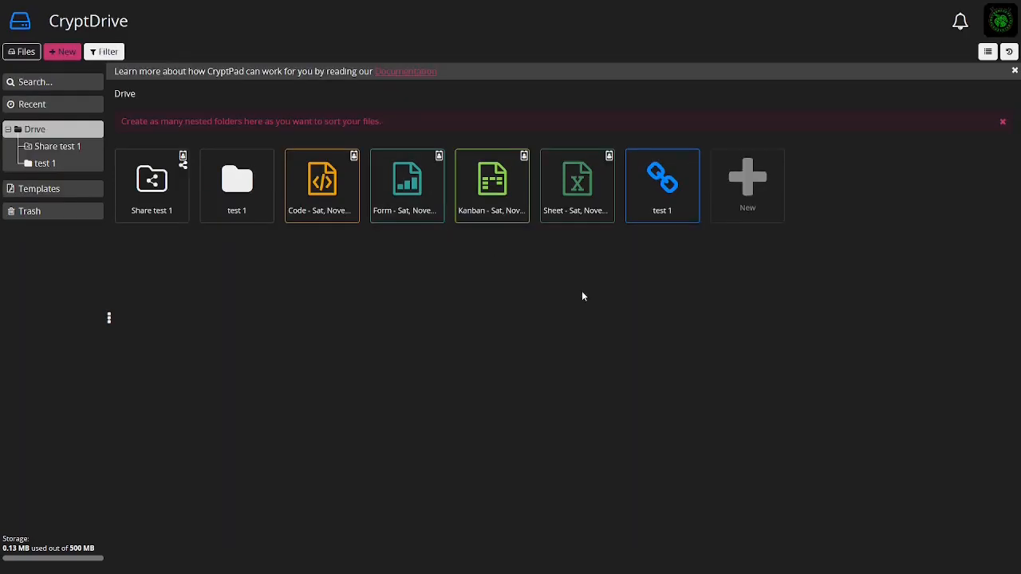
click(748, 184)
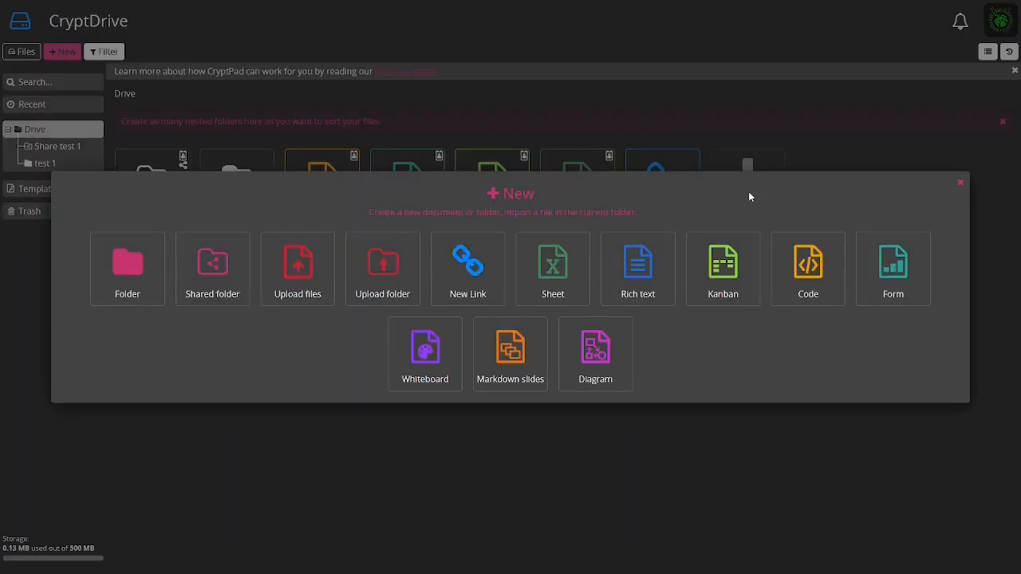
click(439, 365)
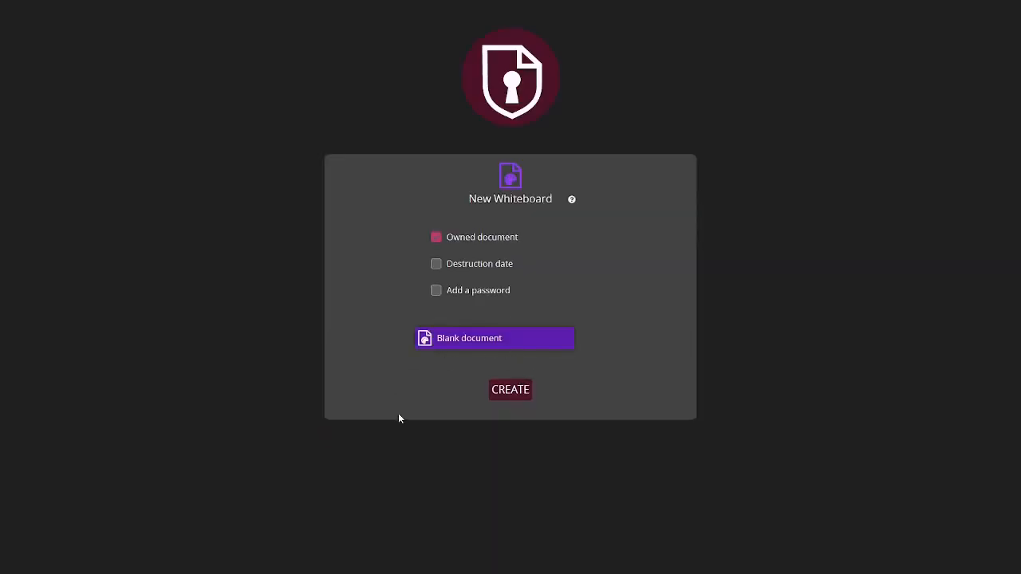
click(513, 390)
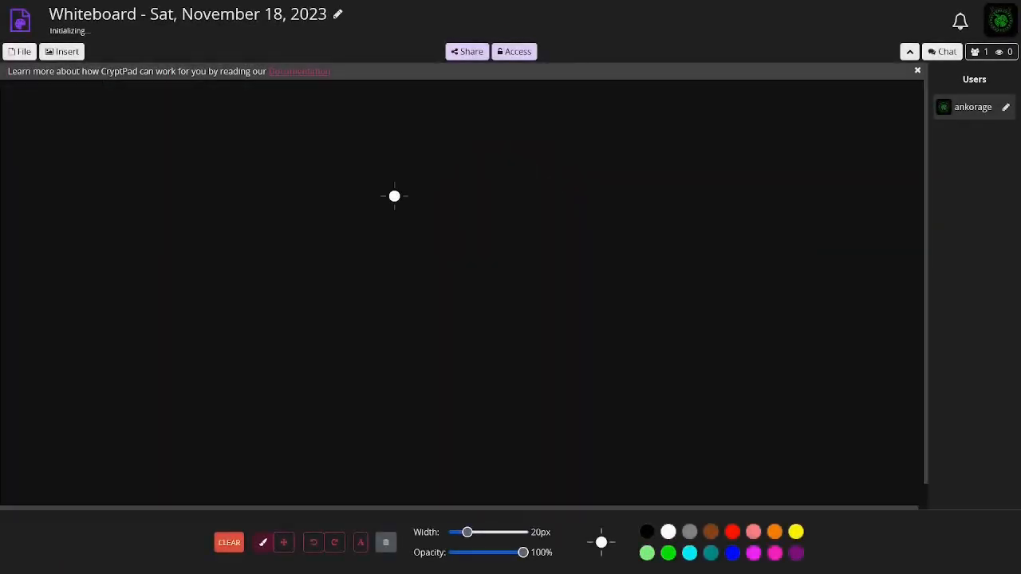
Draw green freehand strokes on the whiteboard: a wavy line, a smiling face and a frowning face
click(669, 556)
mouse_move(217, 179)
mouse_down()
mouse_move(219, 218)
mouse_move(431, 218)
mouse_move(552, 236)
mouse_up()
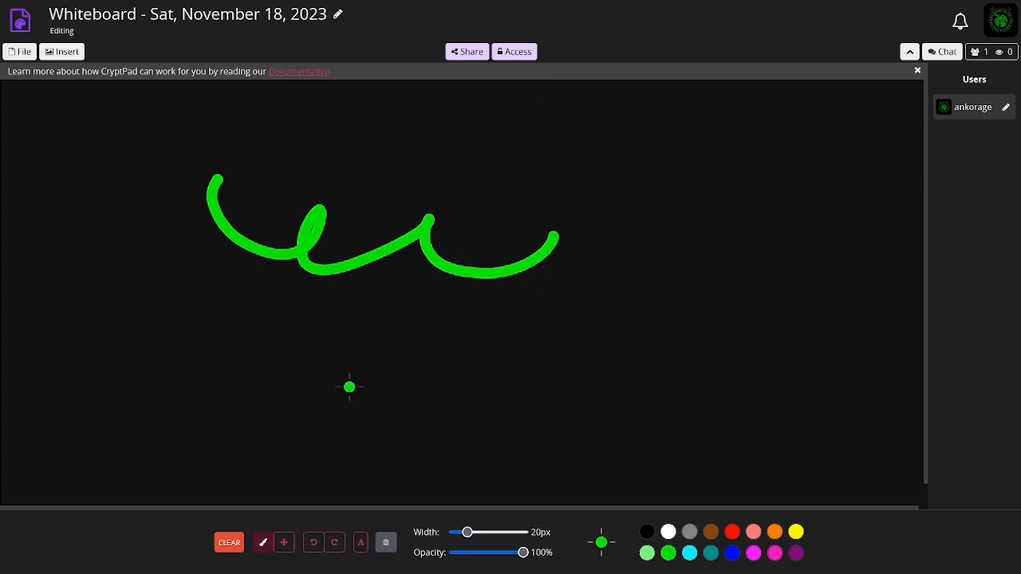
click(695, 169)
click(795, 166)
mouse_move(661, 222)
mouse_down()
mouse_move(732, 247)
mouse_move(811, 215)
mouse_up()
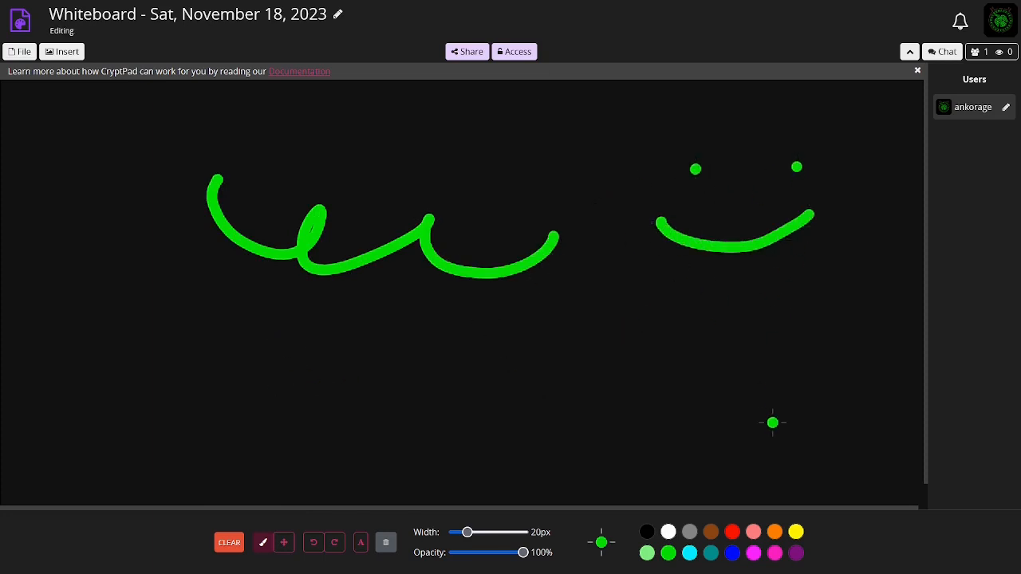
click(563, 338)
click(720, 324)
mouse_move(540, 408)
mouse_down()
mouse_move(656, 367)
mouse_move(768, 411)
mouse_up()
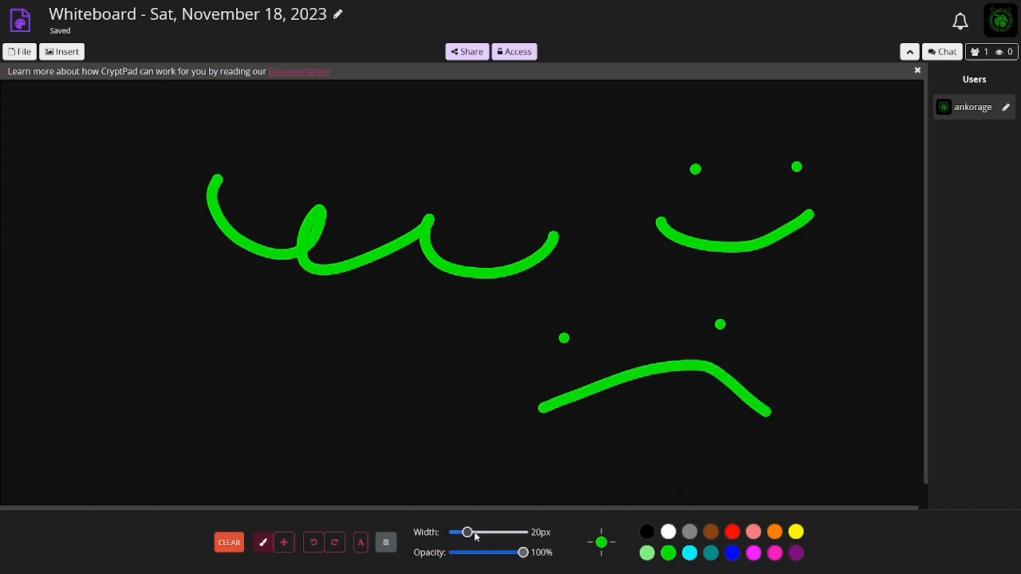
Set the brush width to 1 px and opacity to 40%, and draw several thin faint strokes
mouse_move(475, 537)
mouse_down()
mouse_move(520, 535)
mouse_move(454, 535)
mouse_up()
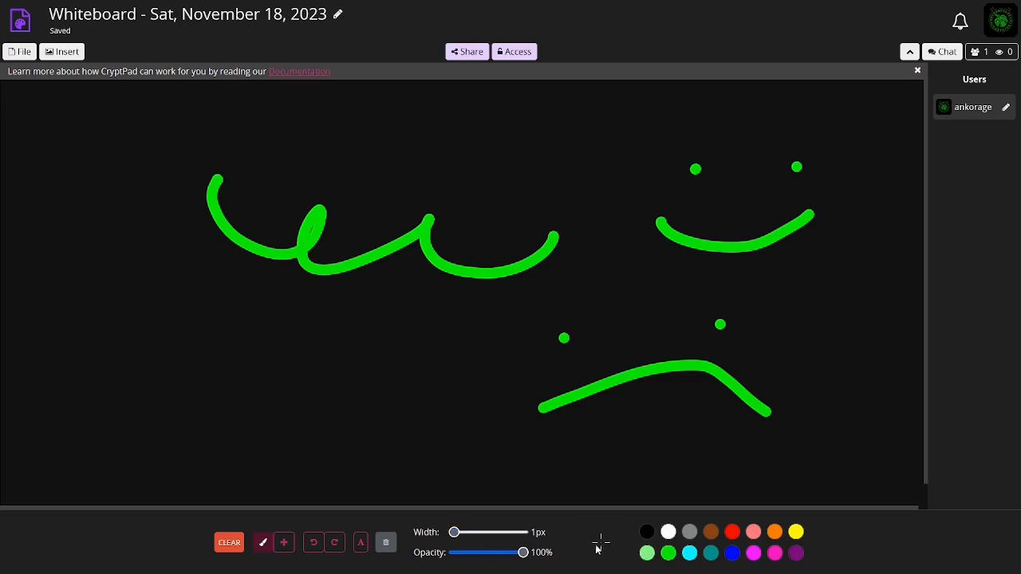
mouse_move(308, 353)
mouse_down()
mouse_move(238, 347)
mouse_move(141, 308)
mouse_up()
drag(524, 558, 476, 553)
mouse_move(392, 378)
mouse_down()
mouse_move(406, 402)
mouse_move(449, 346)
mouse_move(444, 418)
mouse_up()
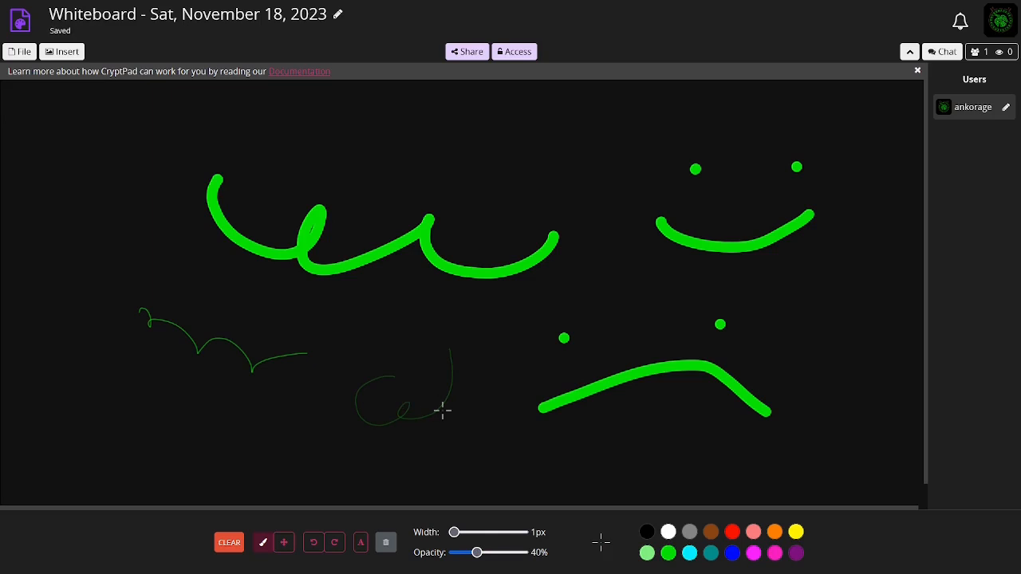
drag(447, 292, 449, 300)
Set the brush width to 100 px and draw a broad stroke across the middle of the board
click(494, 534)
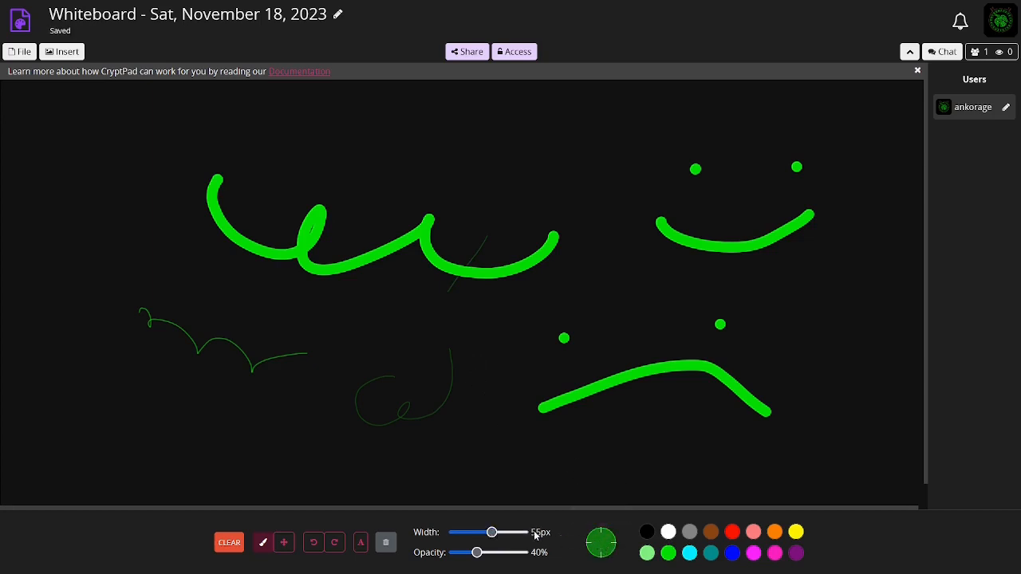
drag(492, 532, 522, 532)
mouse_move(514, 305)
mouse_down()
mouse_move(518, 253)
mouse_move(413, 246)
mouse_move(448, 323)
mouse_up()
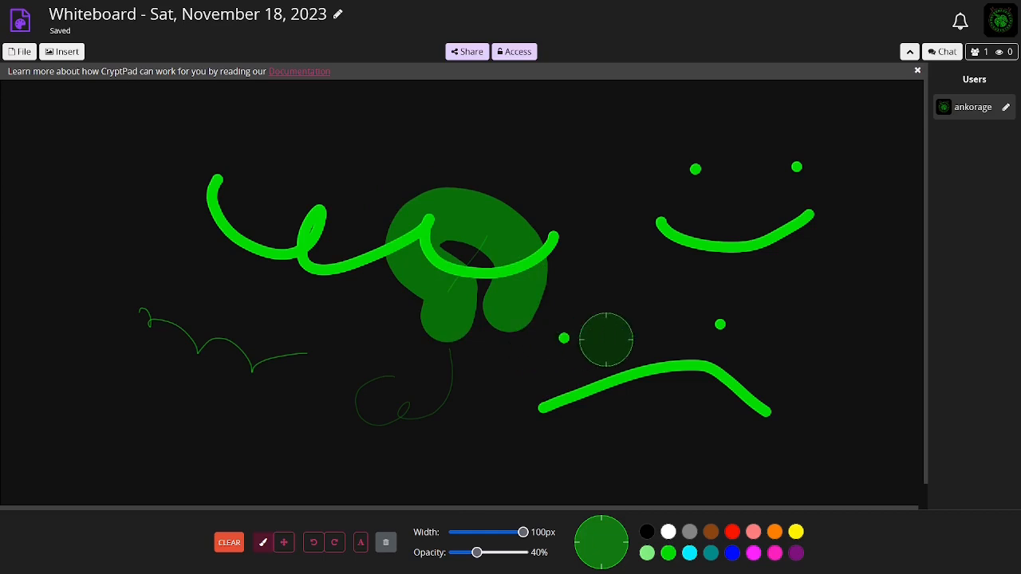
click(19, 50)
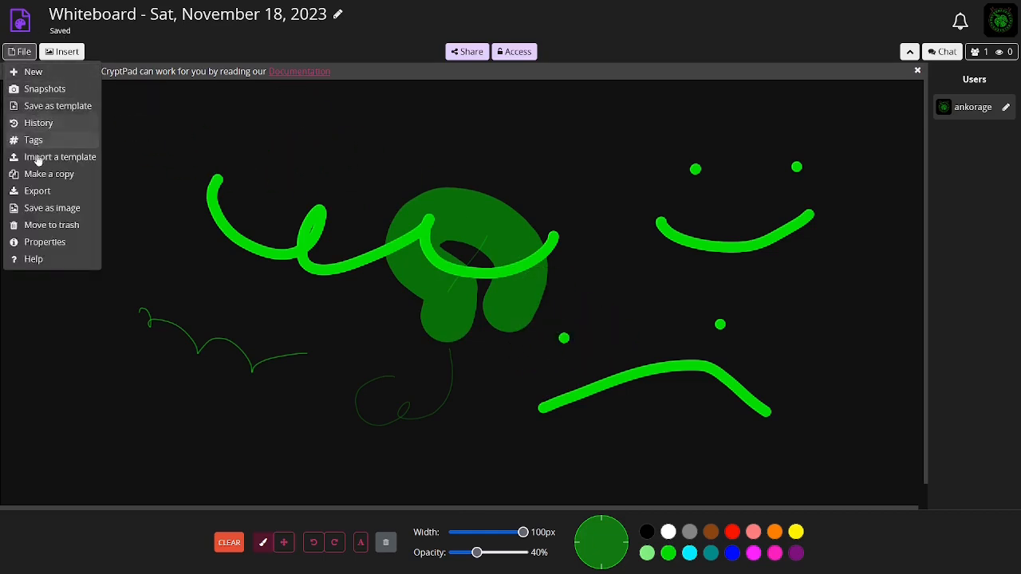
click(63, 52)
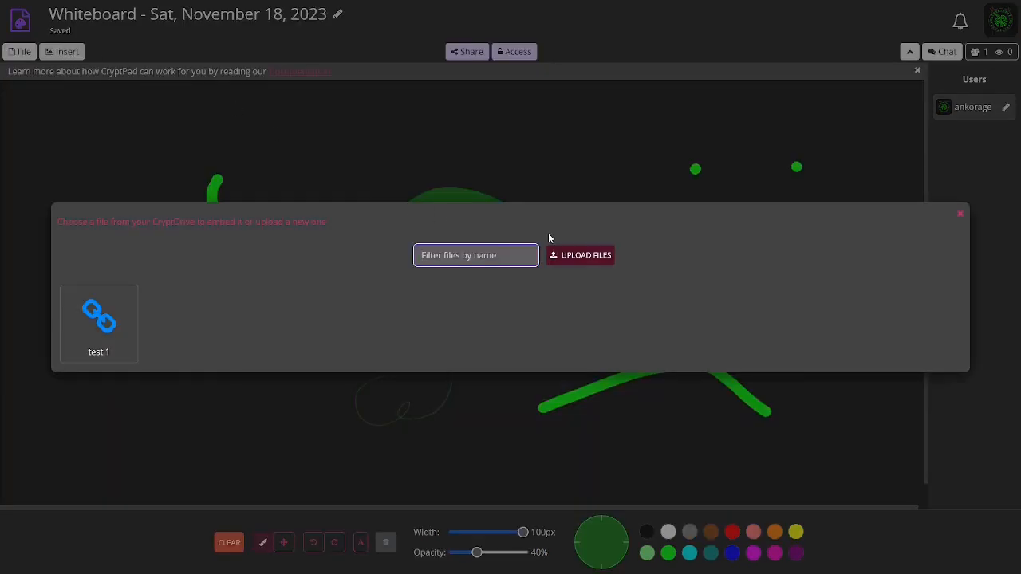
key(Escape)
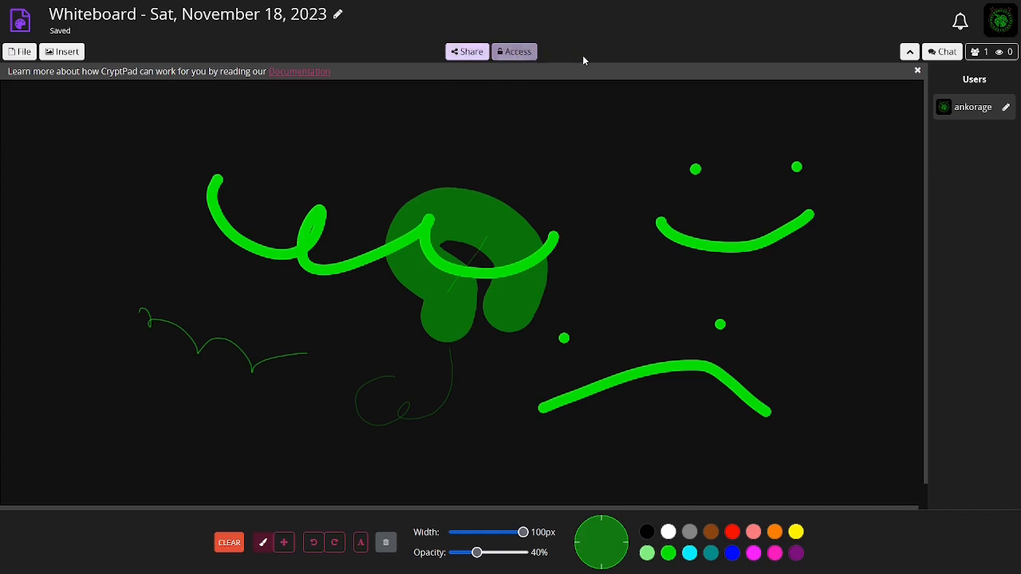
Open the document chat and send the message "sdasd"
click(942, 52)
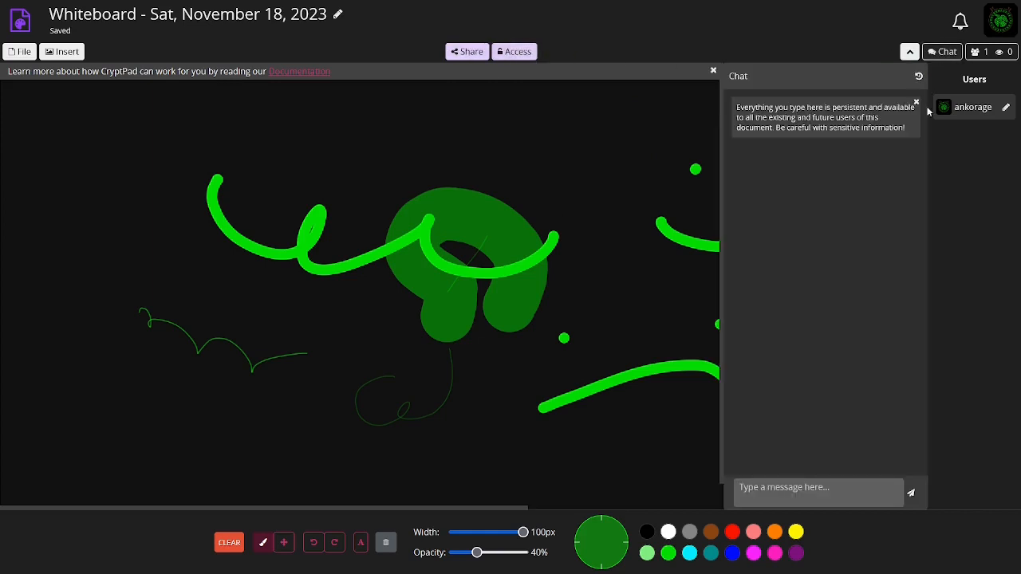
click(797, 500)
text(sdasd)
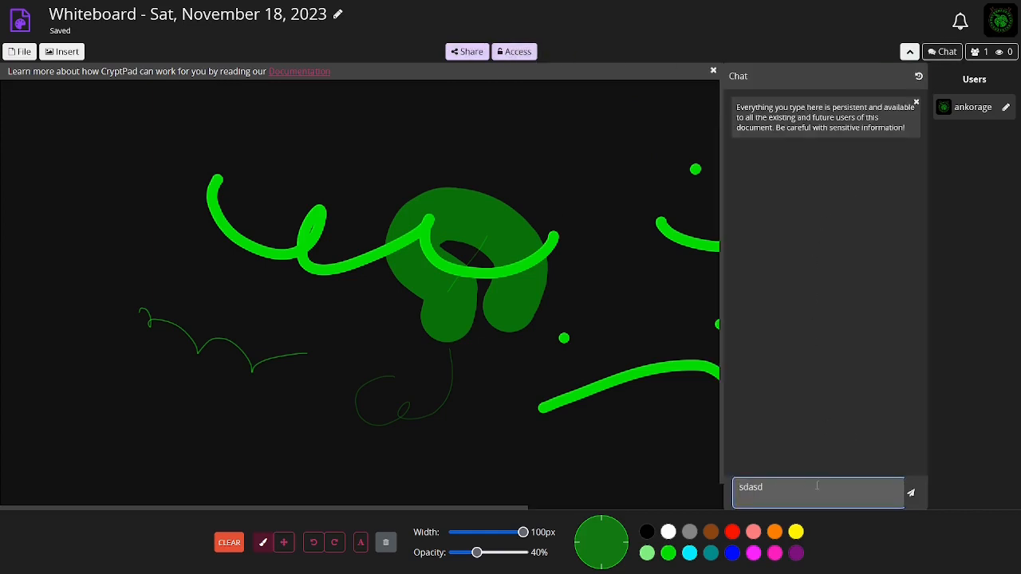
key(Return)
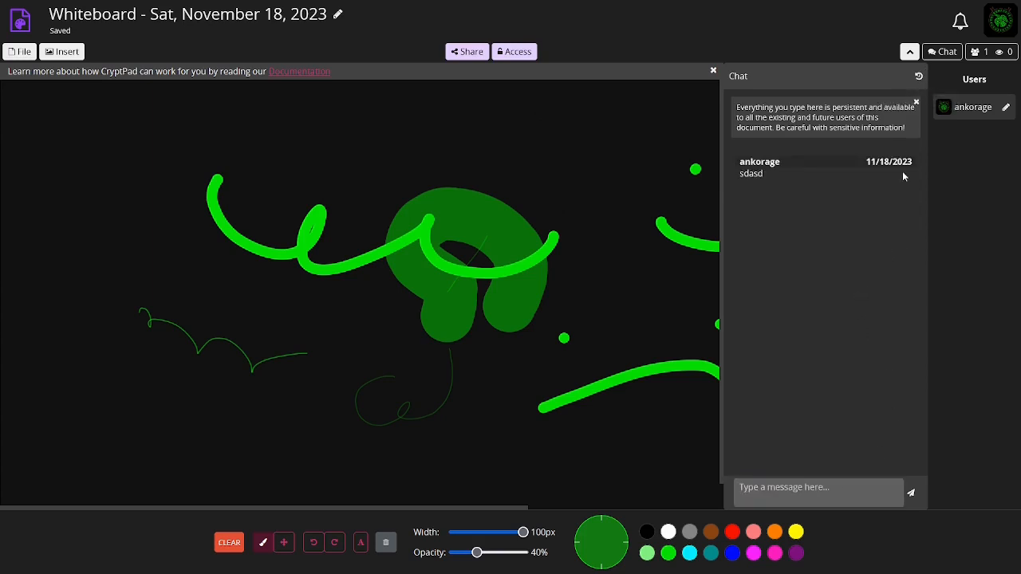
Dismiss the chat notice and hide the users panel
click(916, 103)
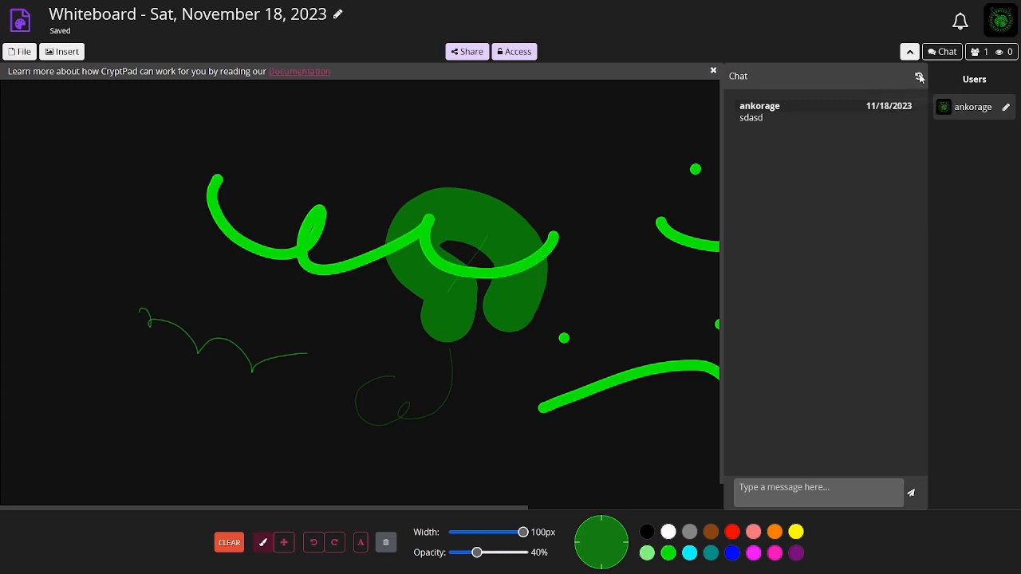
click(985, 54)
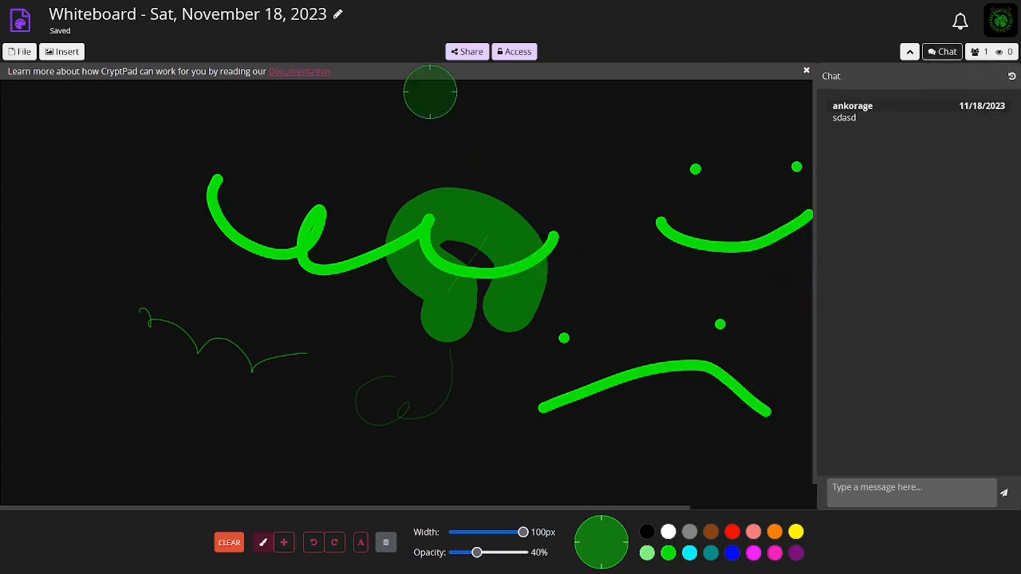
mouse_move(323, 6)
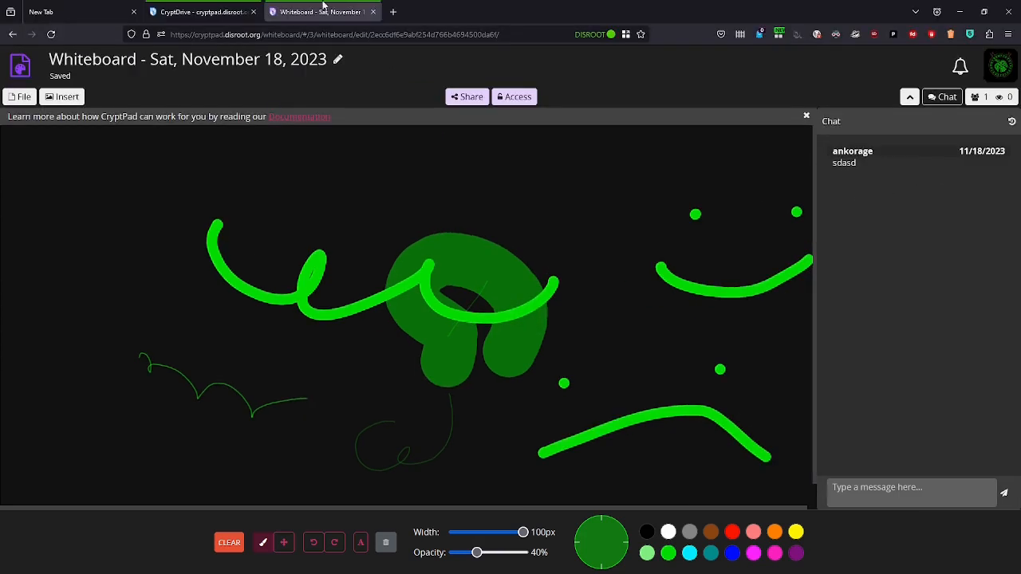
Close the whiteboard tab and create a new blank Markdown slides document from the drive
click(373, 12)
click(832, 183)
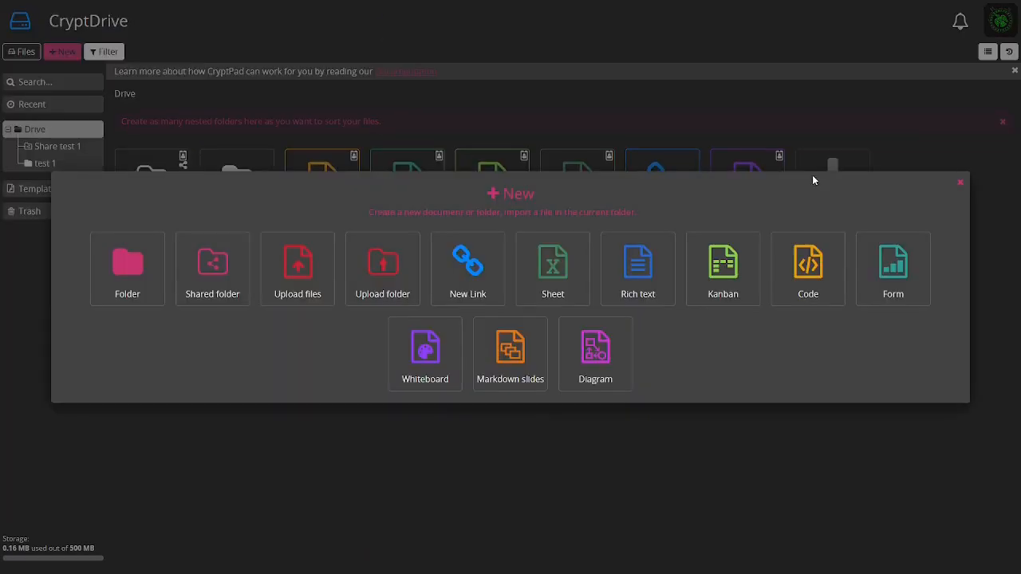
click(517, 348)
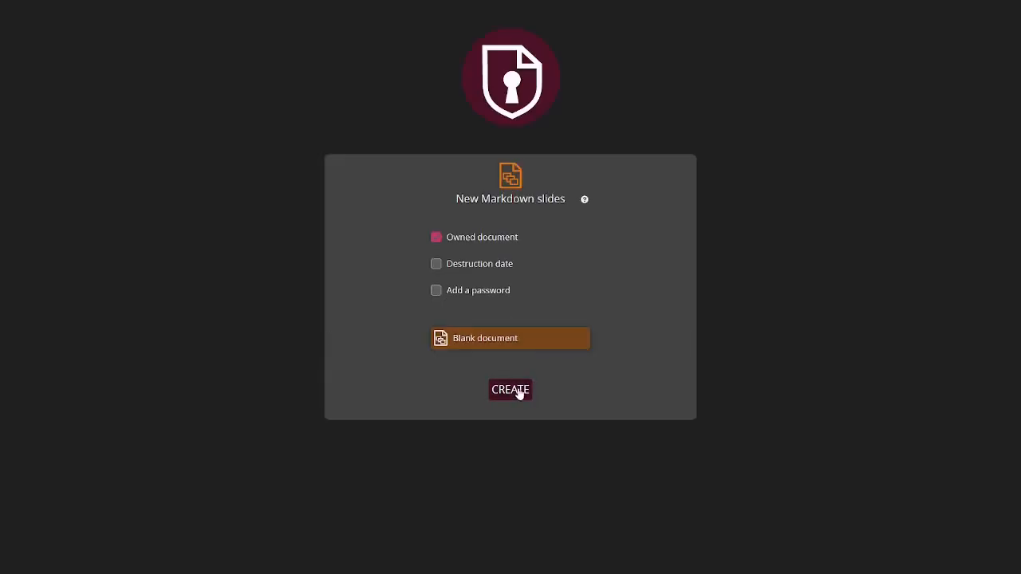
click(519, 390)
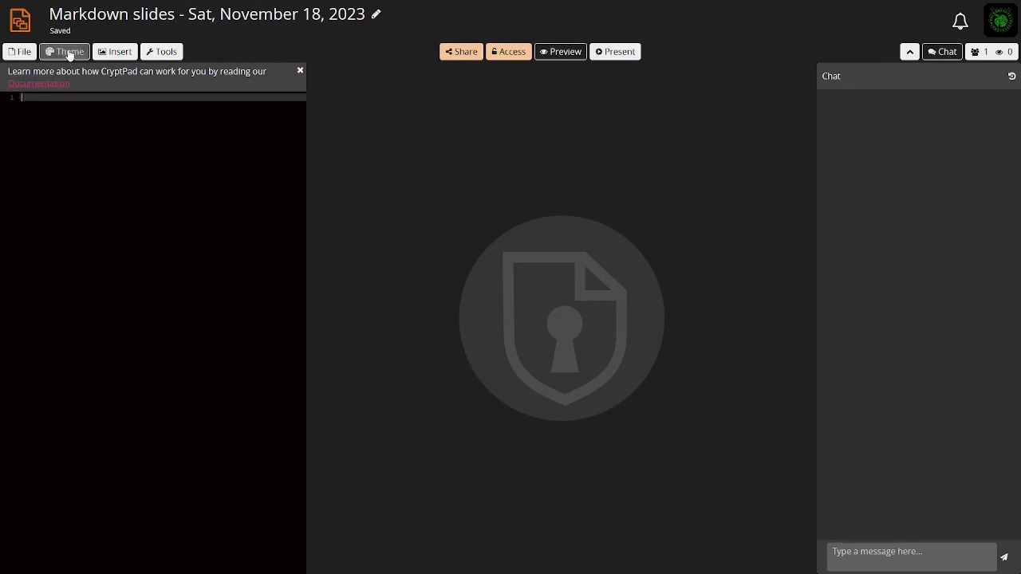
Show the formatting tools and write "asdasdas asdasdasd" on the first slide
click(167, 51)
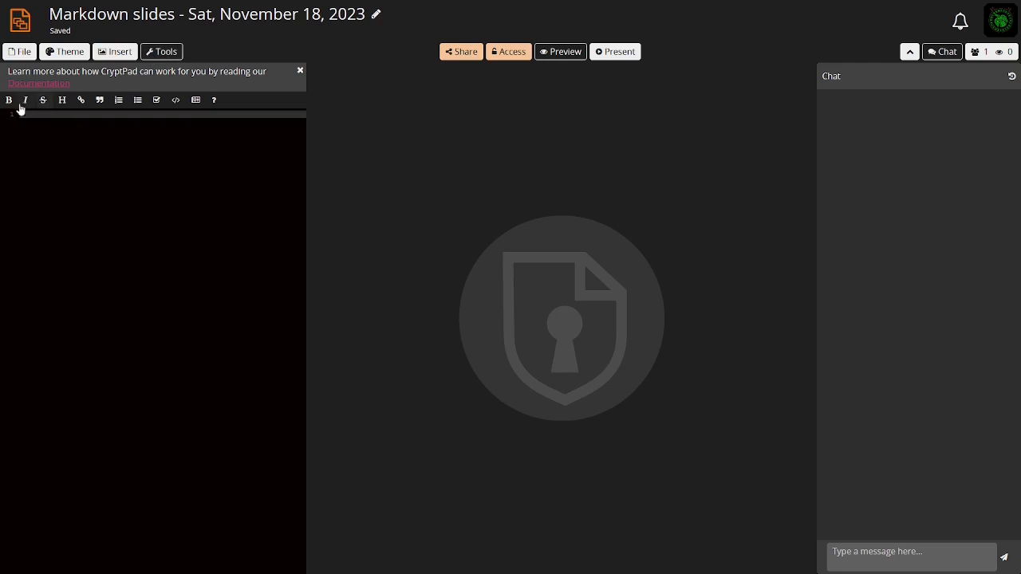
click(71, 115)
text(asdasdas)
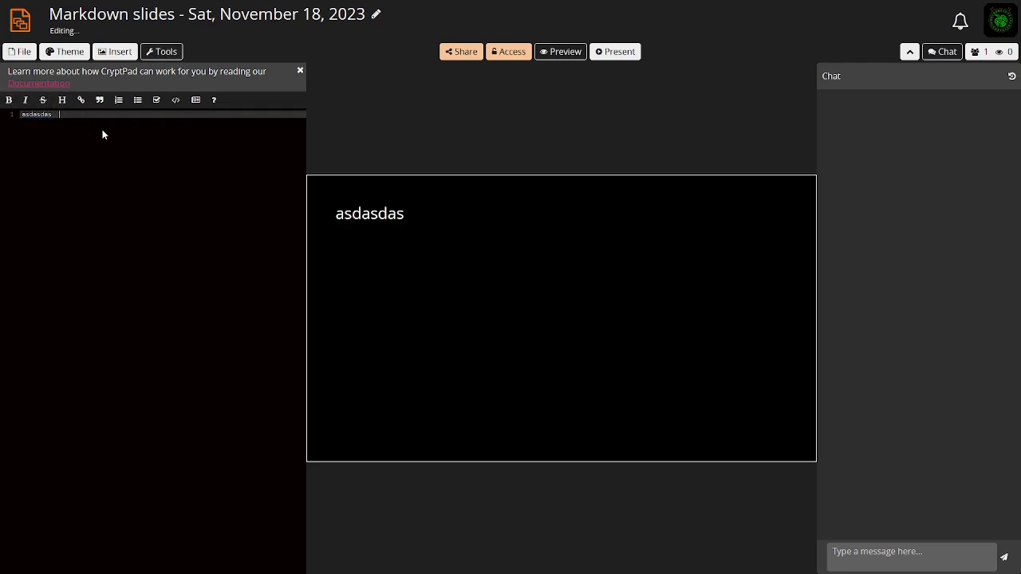
click(8, 100)
text(asdasdasd)
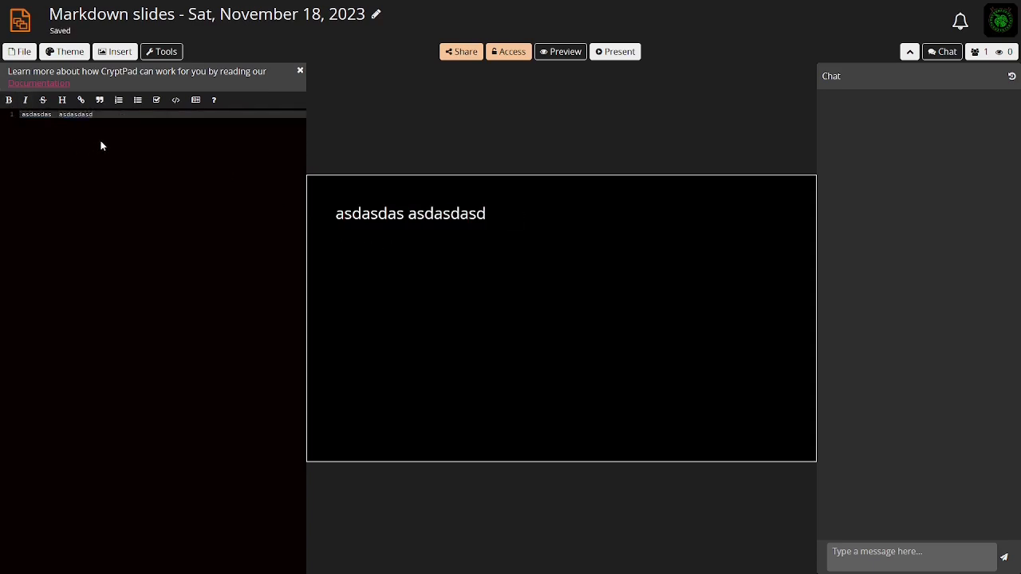
Make the second word "asdasdasd" bold
double_click(78, 114)
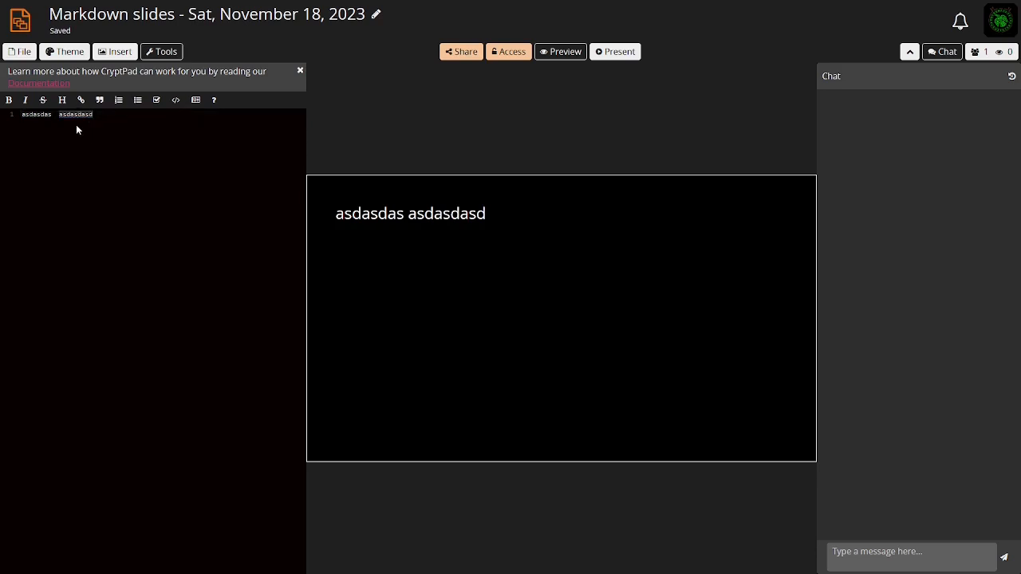
click(8, 99)
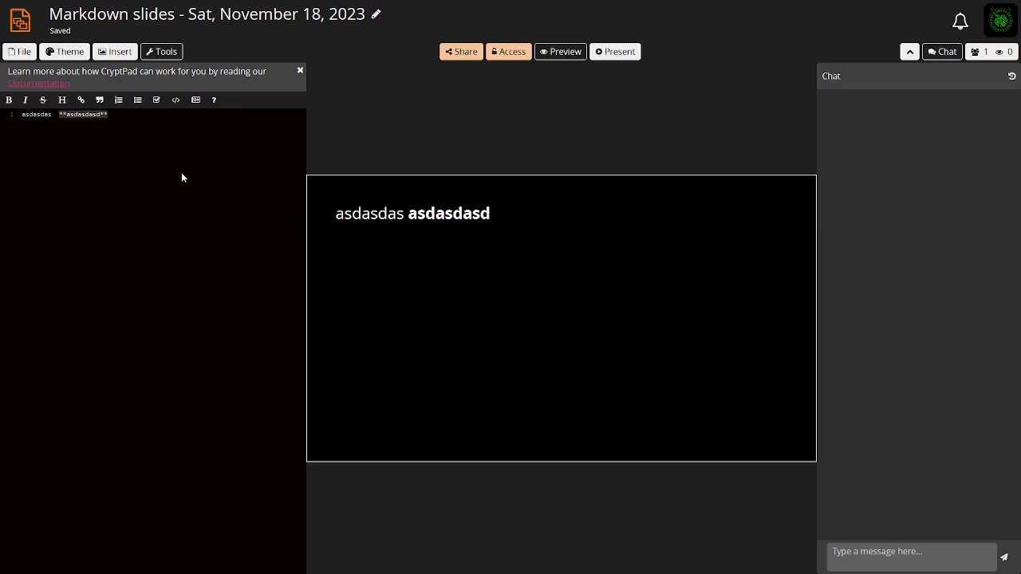
mouse_move(467, 2)
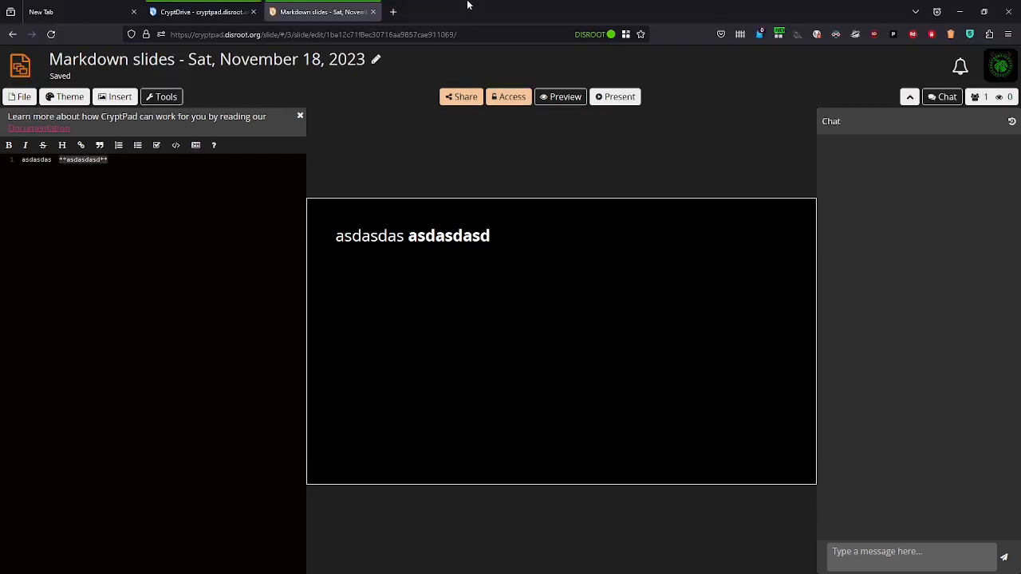
Close the slides tab and create a new blank Diagram document from the drive
click(372, 11)
click(916, 188)
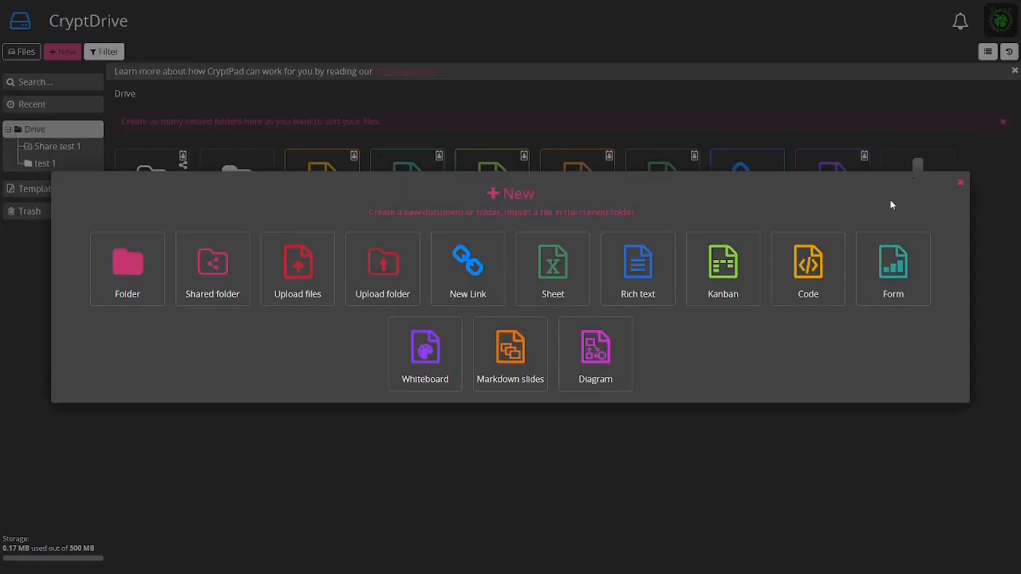
click(599, 354)
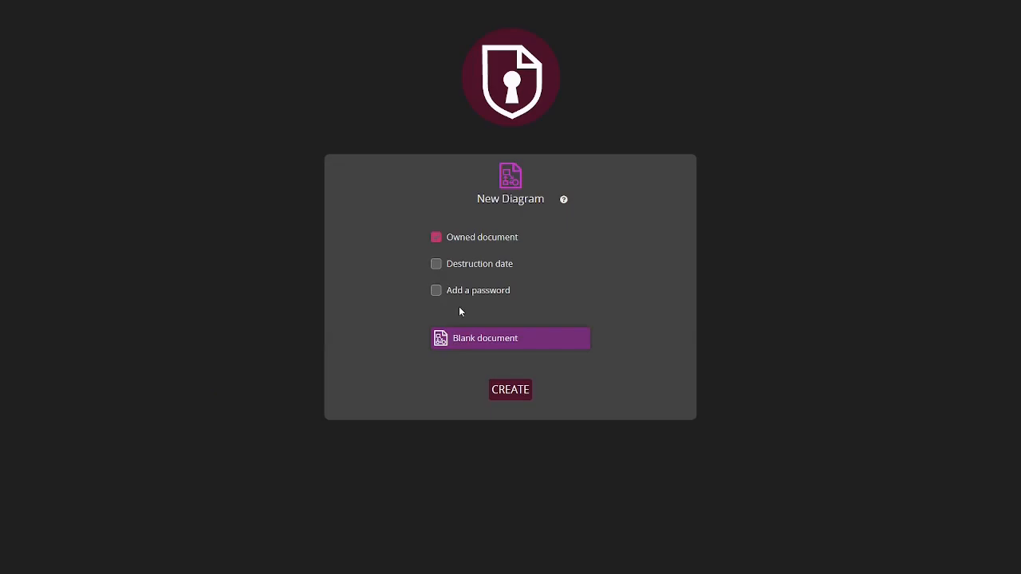
click(513, 388)
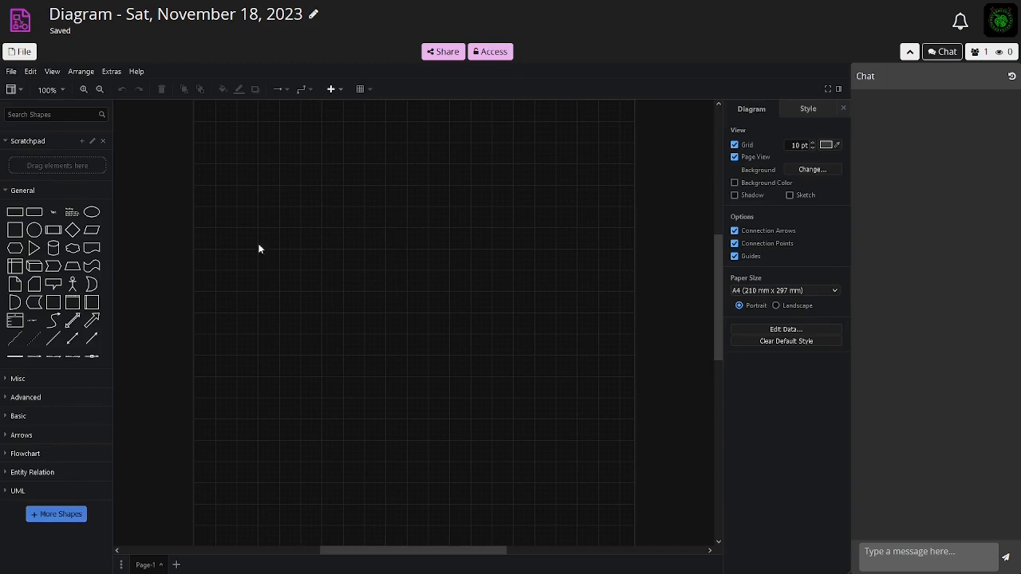
Add a circle to the diagram and move it to the page's top-left corner
click(34, 230)
drag(418, 327, 208, 130)
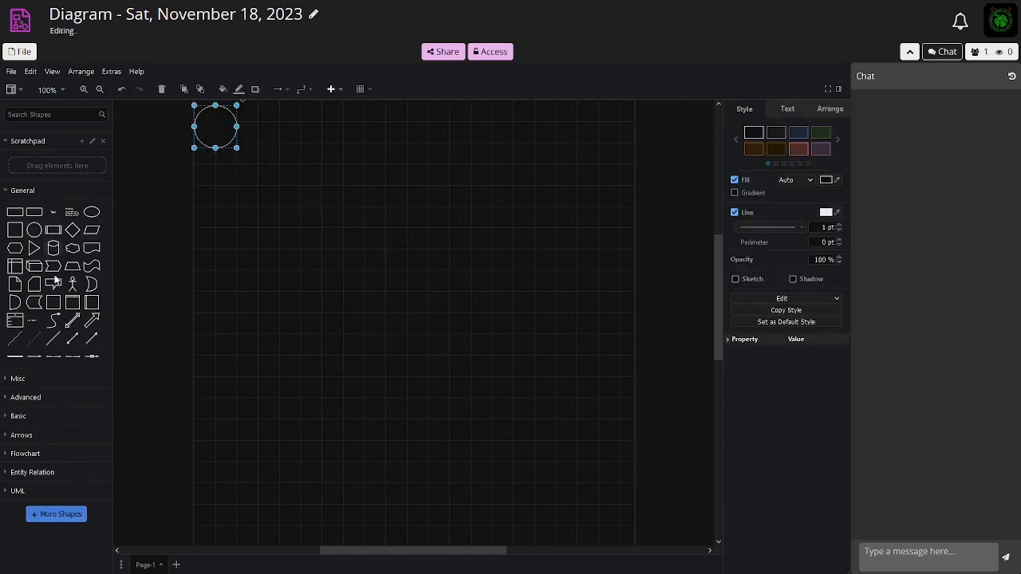
Add a connector with two labels and position it on the page beside the circle
click(56, 358)
drag(412, 323, 288, 126)
drag(201, 172, 225, 215)
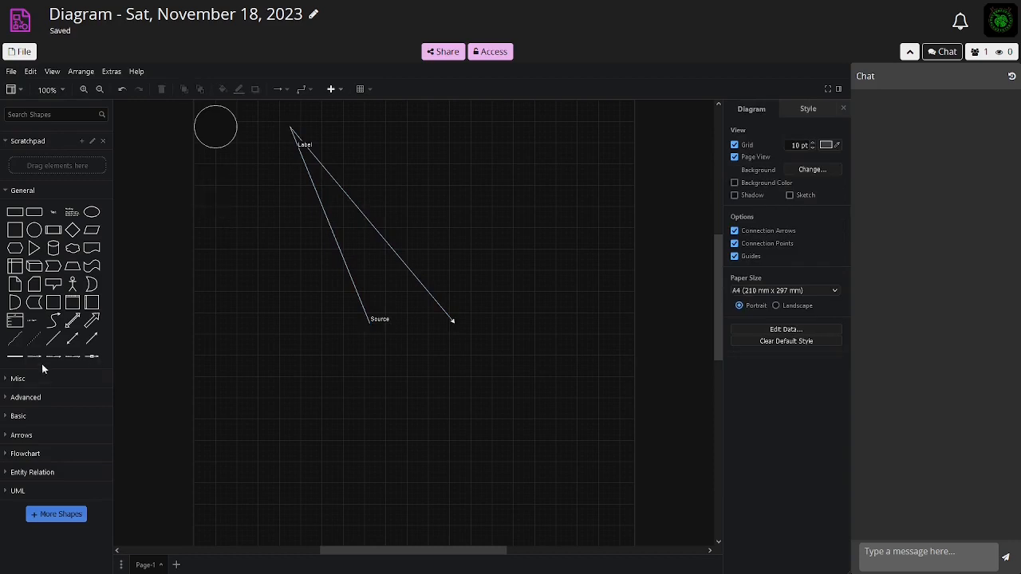
Add an arrow shape, move it towards the upper left, and apply the red style preset to the arrows
click(73, 320)
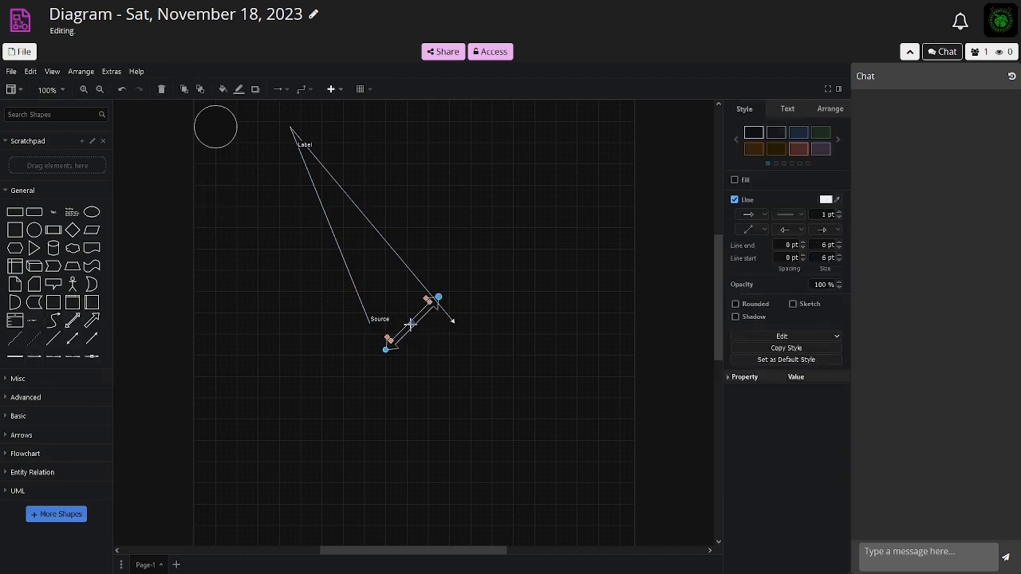
drag(411, 324, 279, 168)
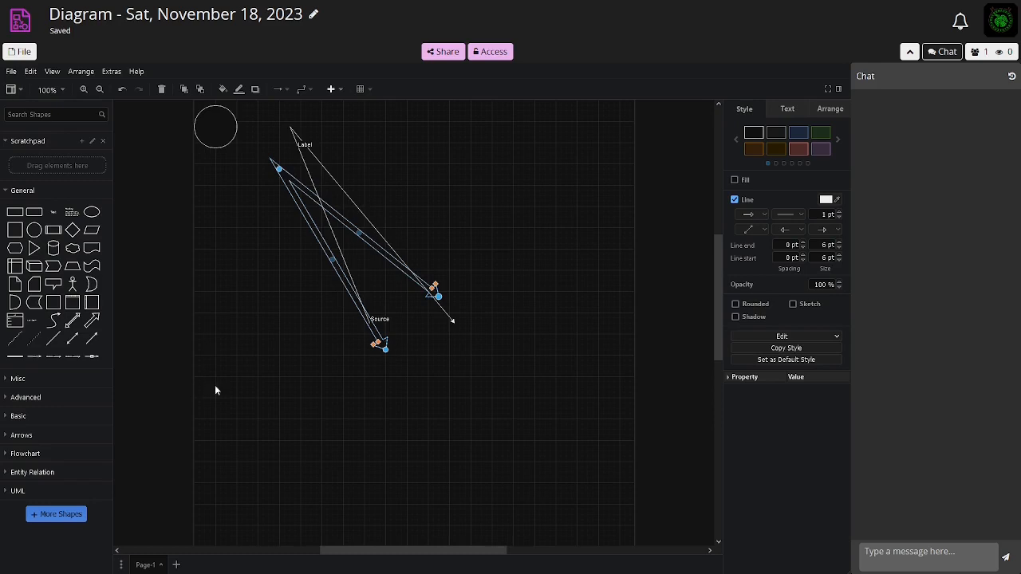
click(800, 148)
click(479, 255)
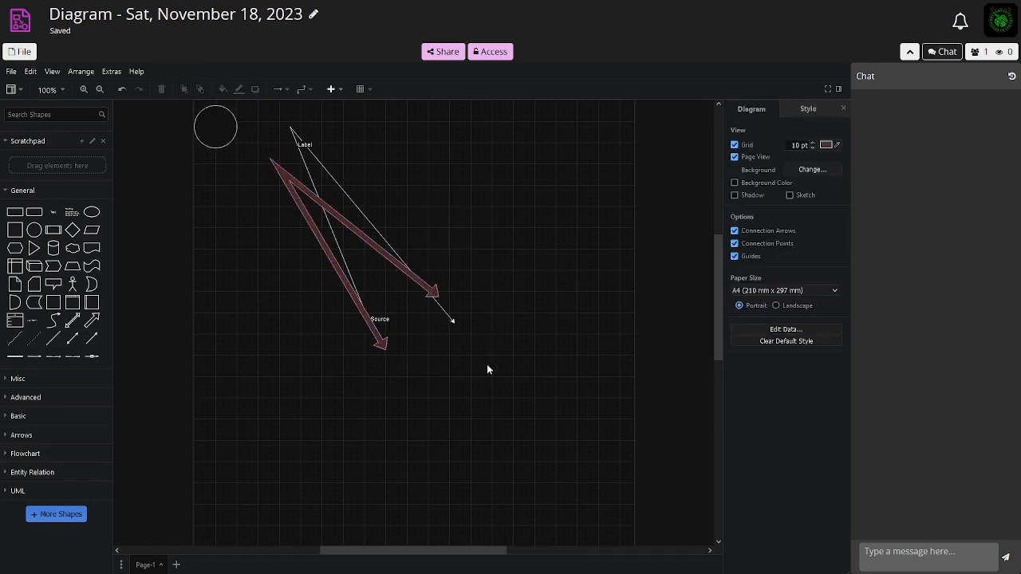
Expand the Misc shapes category and browse its shapes
click(32, 380)
scroll(61, 432, down, 3)
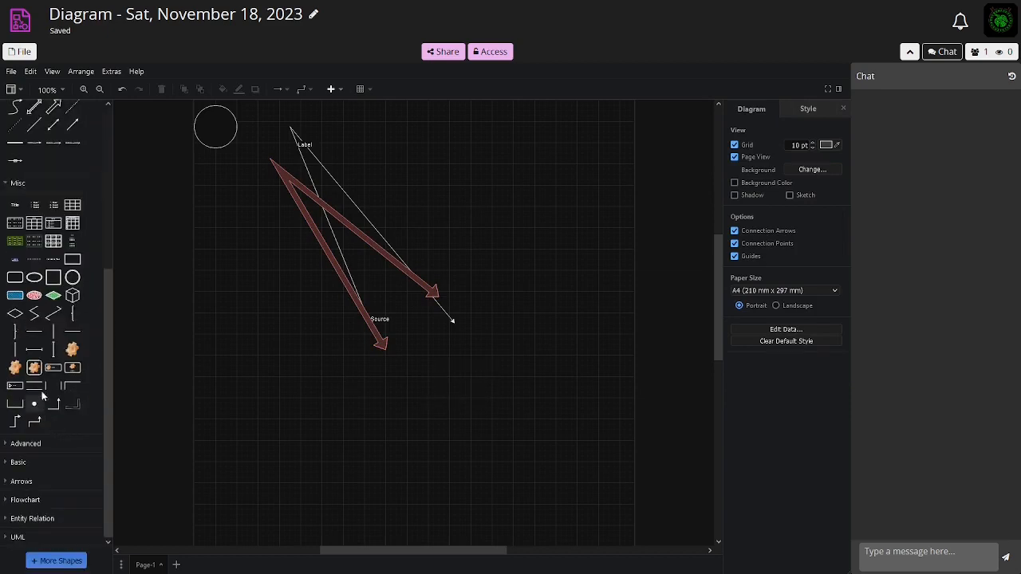
mouse_move(69, 370)
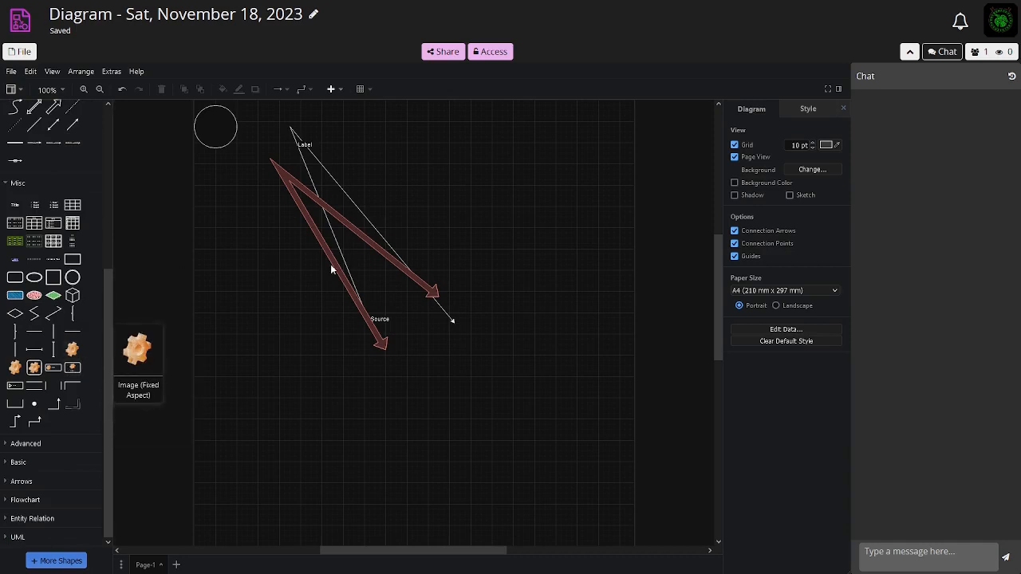
Close the diagram tab and dismiss the new-item dialog in the drive
mouse_move(574, 15)
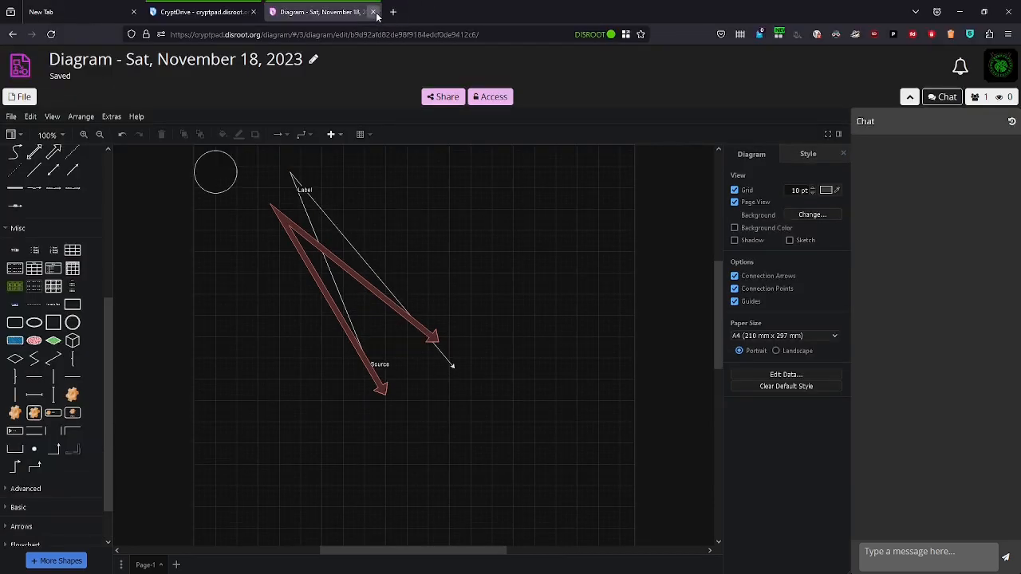
click(374, 11)
click(152, 268)
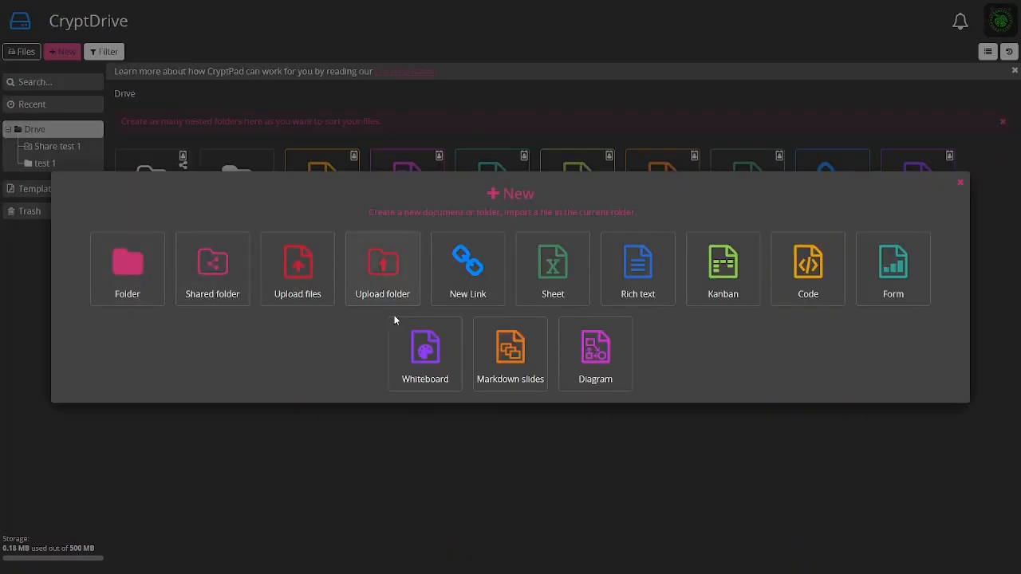
click(592, 471)
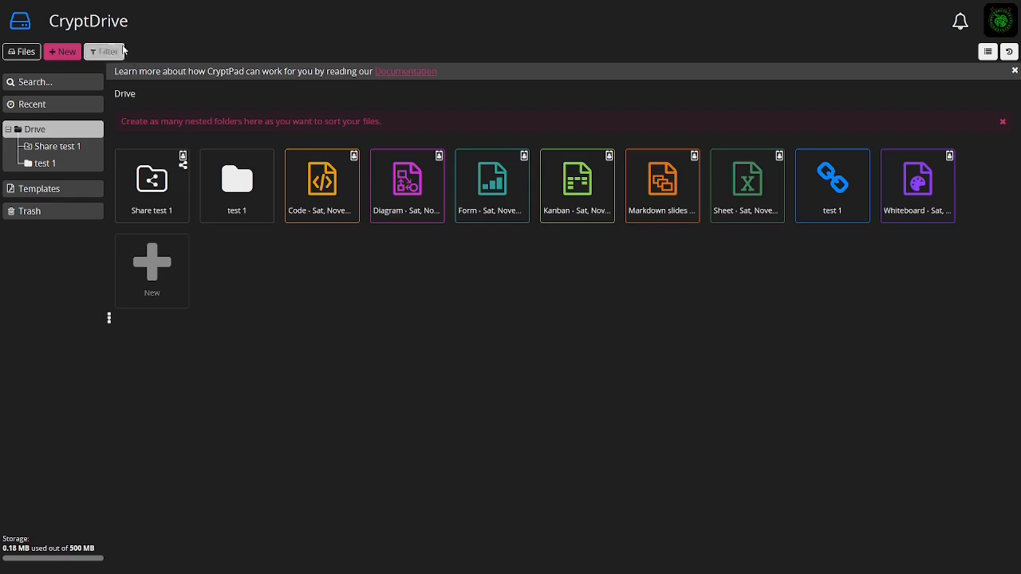
Open the CryptPad home page and return to the Drive
click(22, 26)
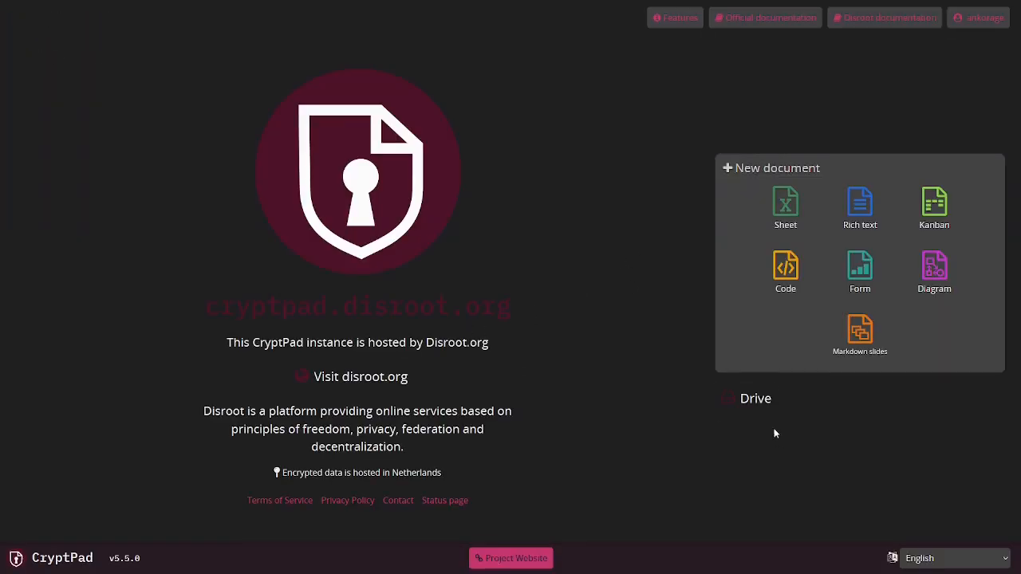
click(745, 401)
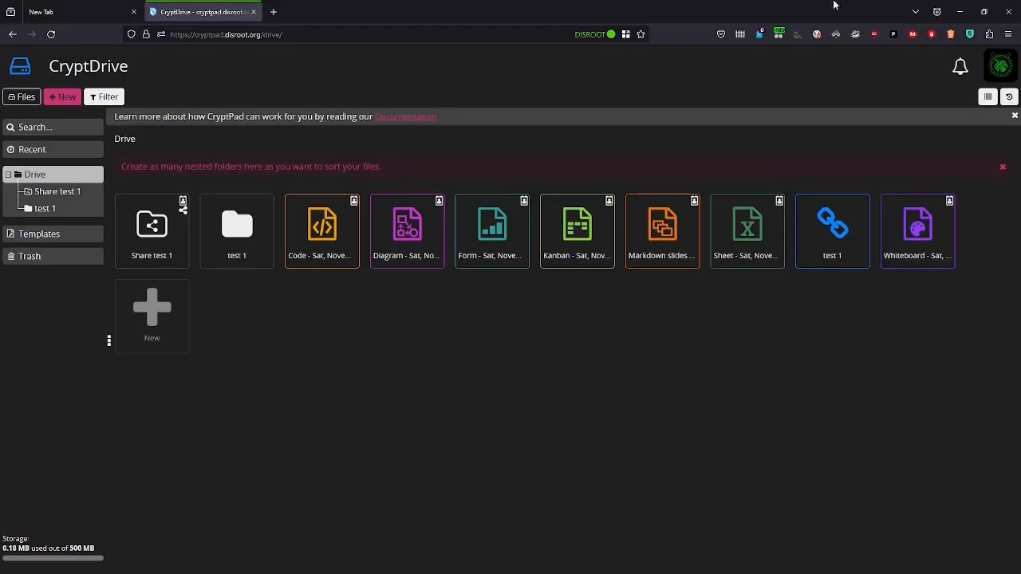
mouse_move(823, 5)
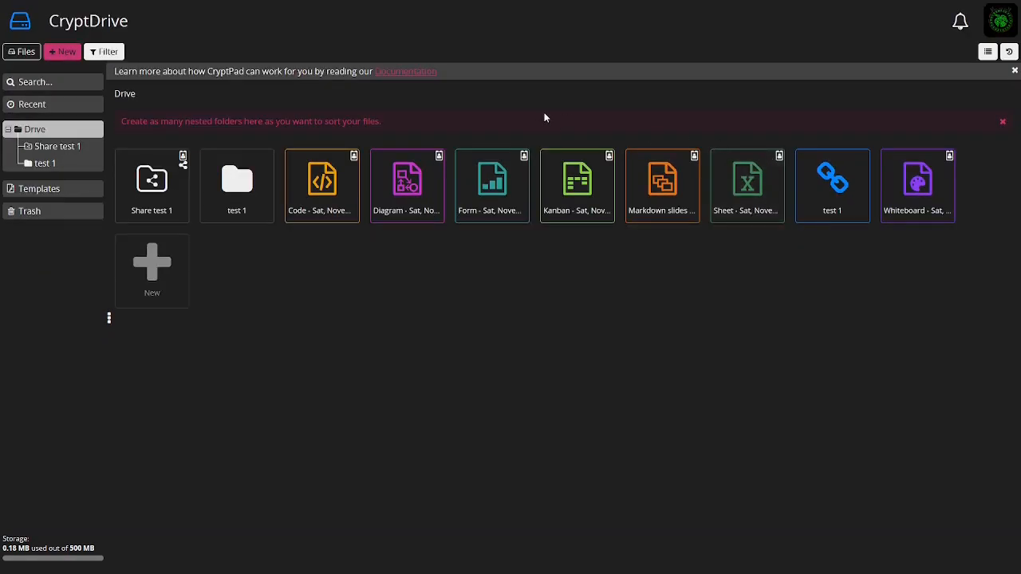
Open the Share test 1 folder and go back to the Drive root
click(48, 169)
click(44, 148)
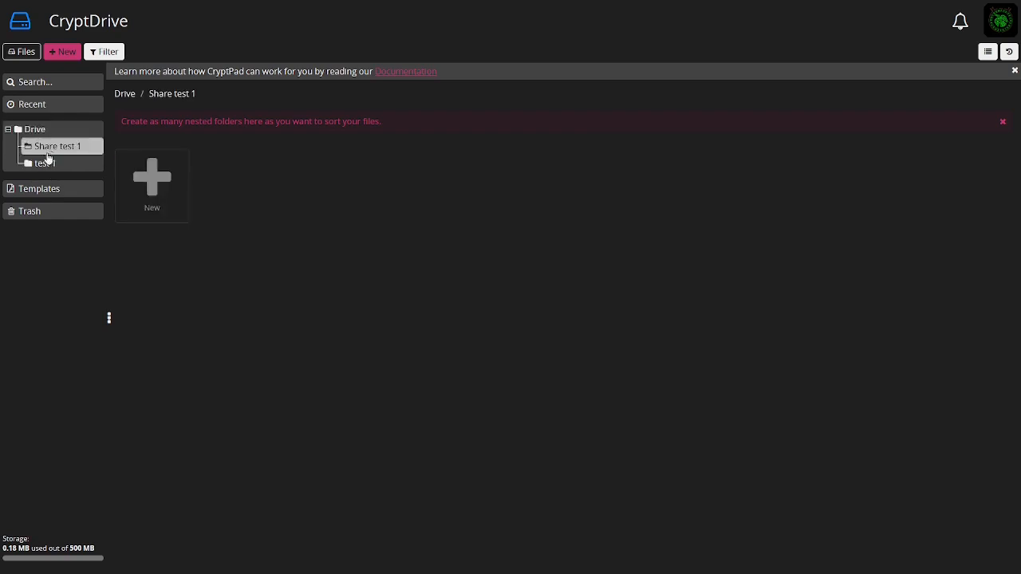
click(33, 131)
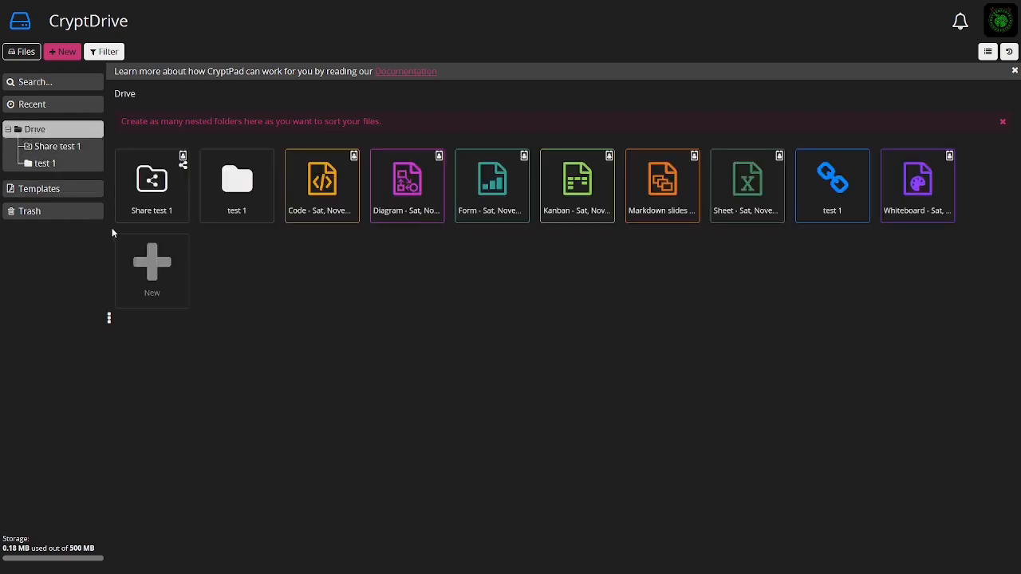